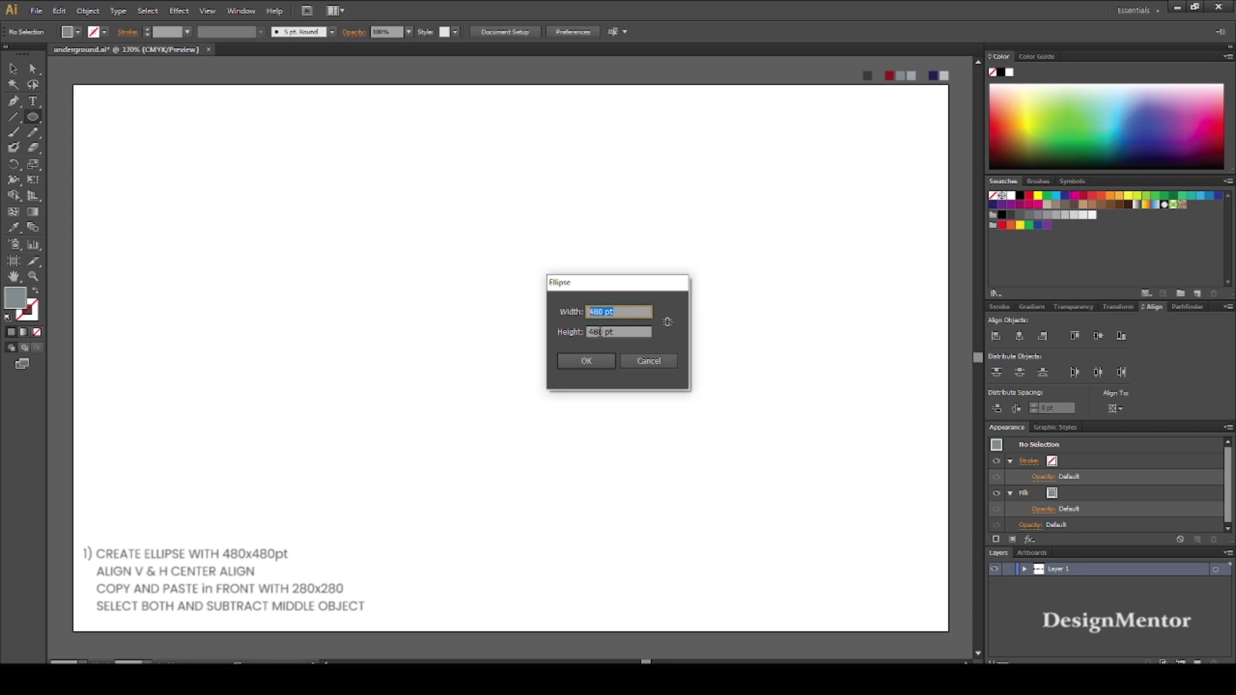
Create a 480 × 480 pt circle and center it horizontally and vertically on the artboard.
key(Tab)
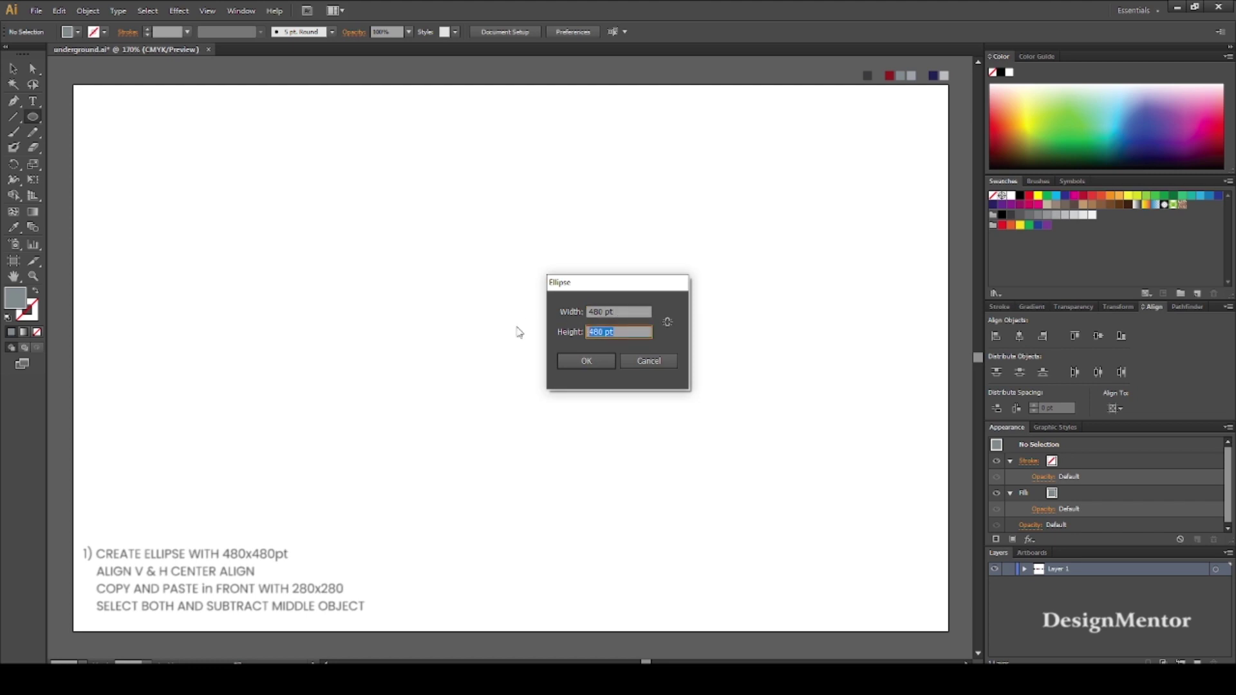
click(586, 361)
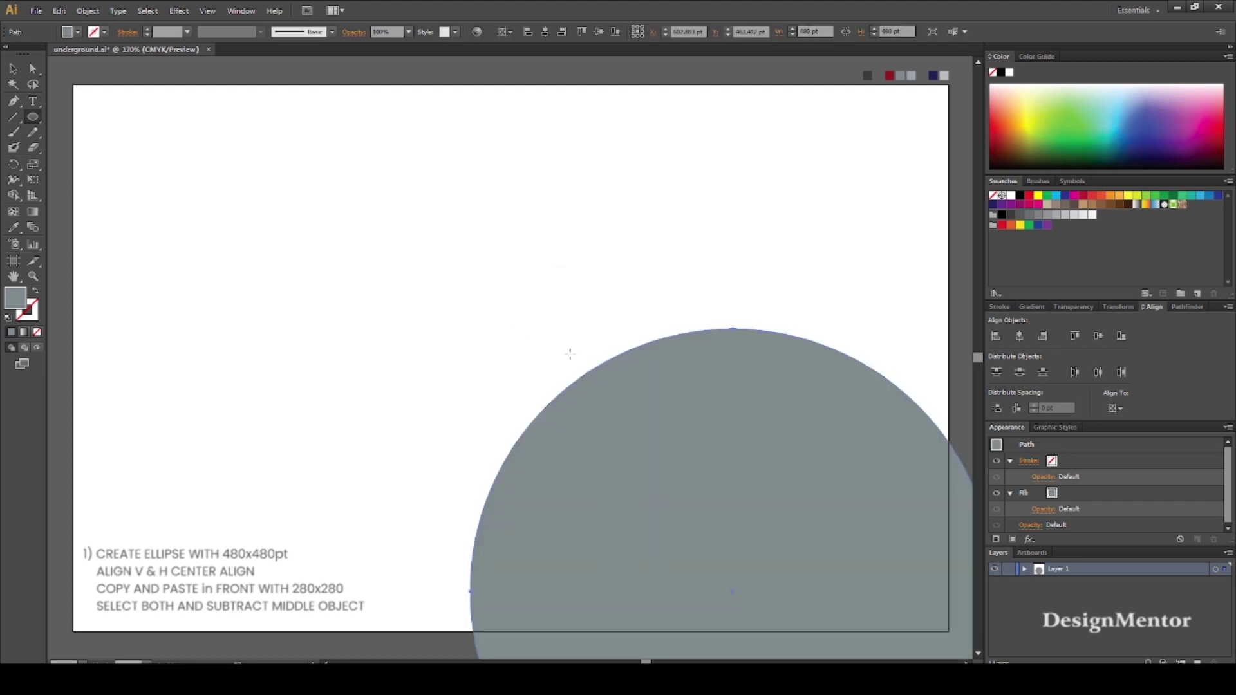
click(13, 69)
click(1098, 335)
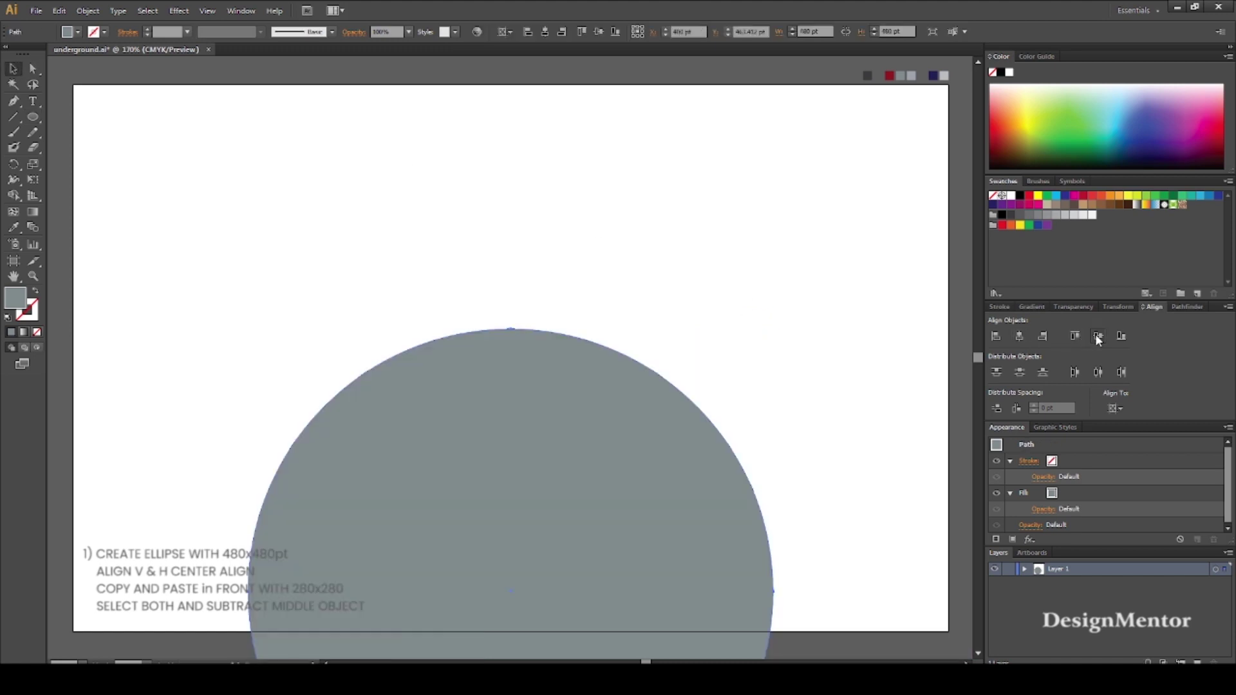
click(1097, 335)
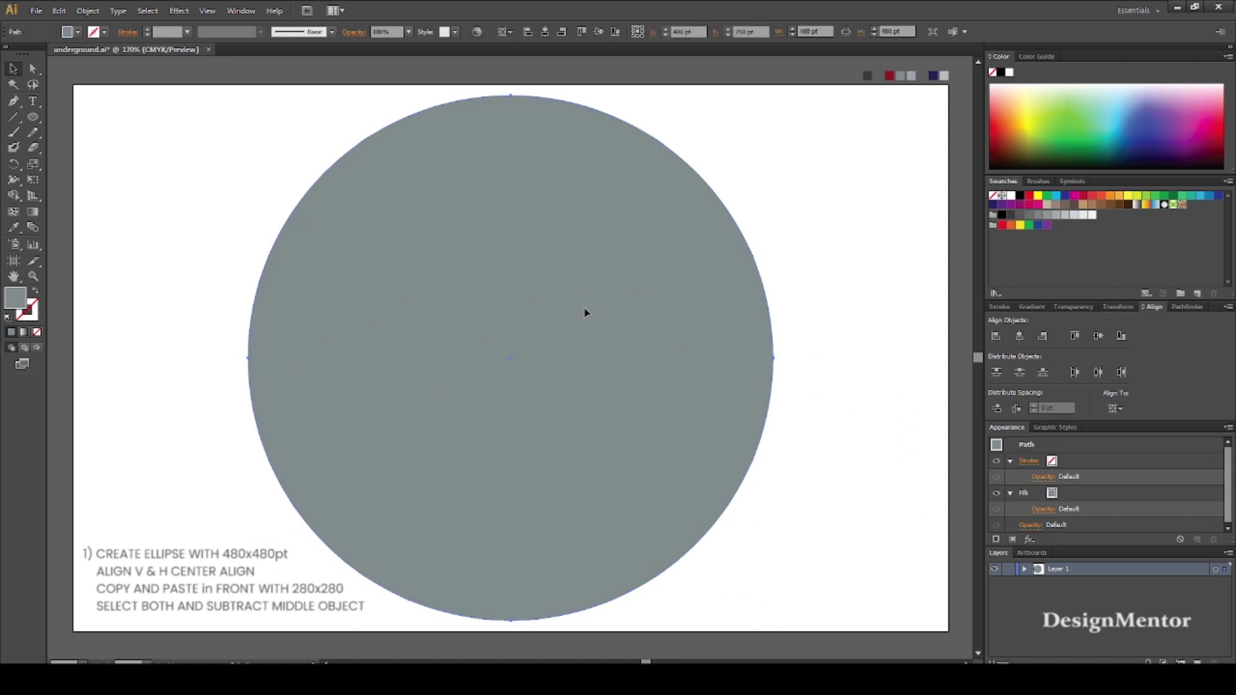
Copy the large gray circle and paste the duplicate directly in front of it.
click(58, 10)
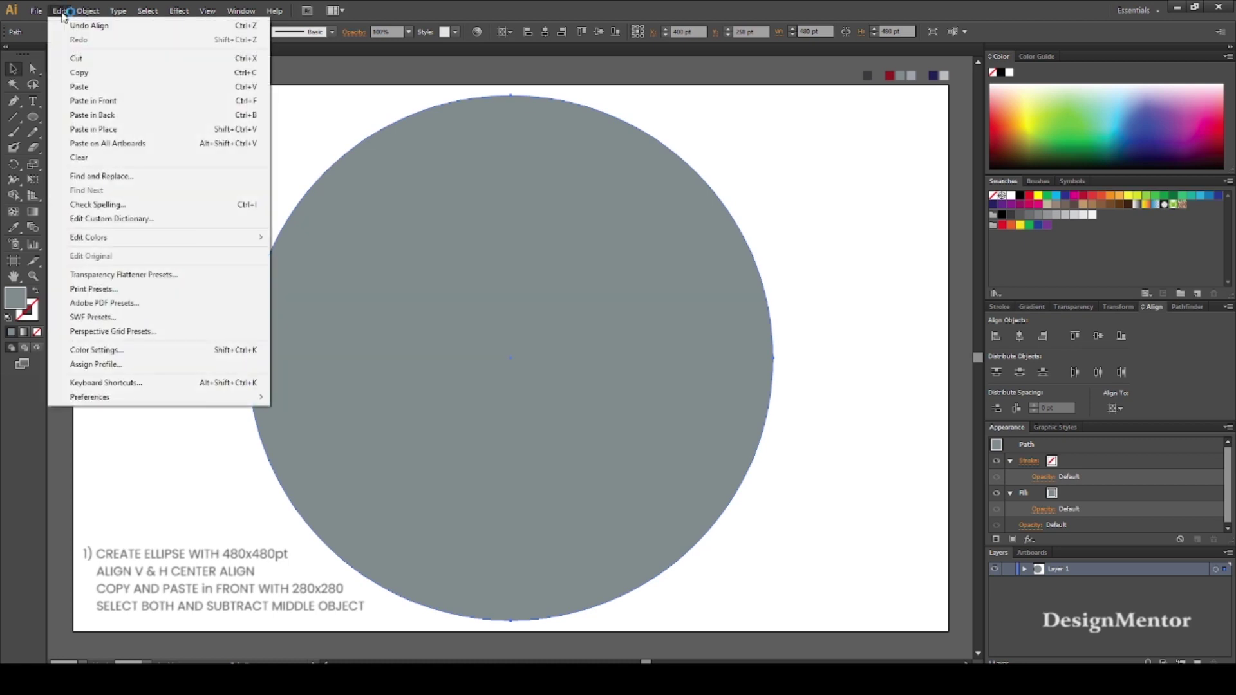
click(78, 73)
click(58, 10)
click(124, 101)
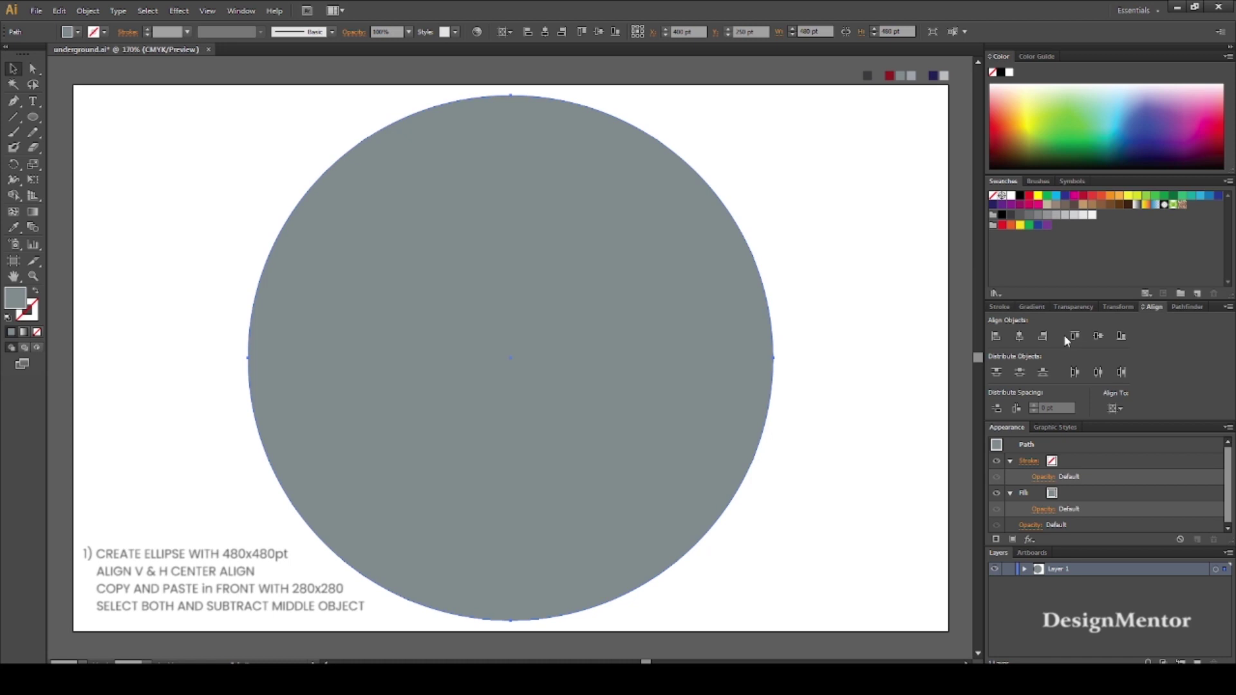
Resize the front circle to 280 × 280 pt about its center and fill it with dark gray.
click(1037, 216)
double_click(822, 31)
text(280)
key(Tab)
text(280)
key(Return)
click(1011, 214)
click(869, 325)
Subtract the dark inner circle from the large gray circle with Minus Front to form a ring.
click(708, 240)
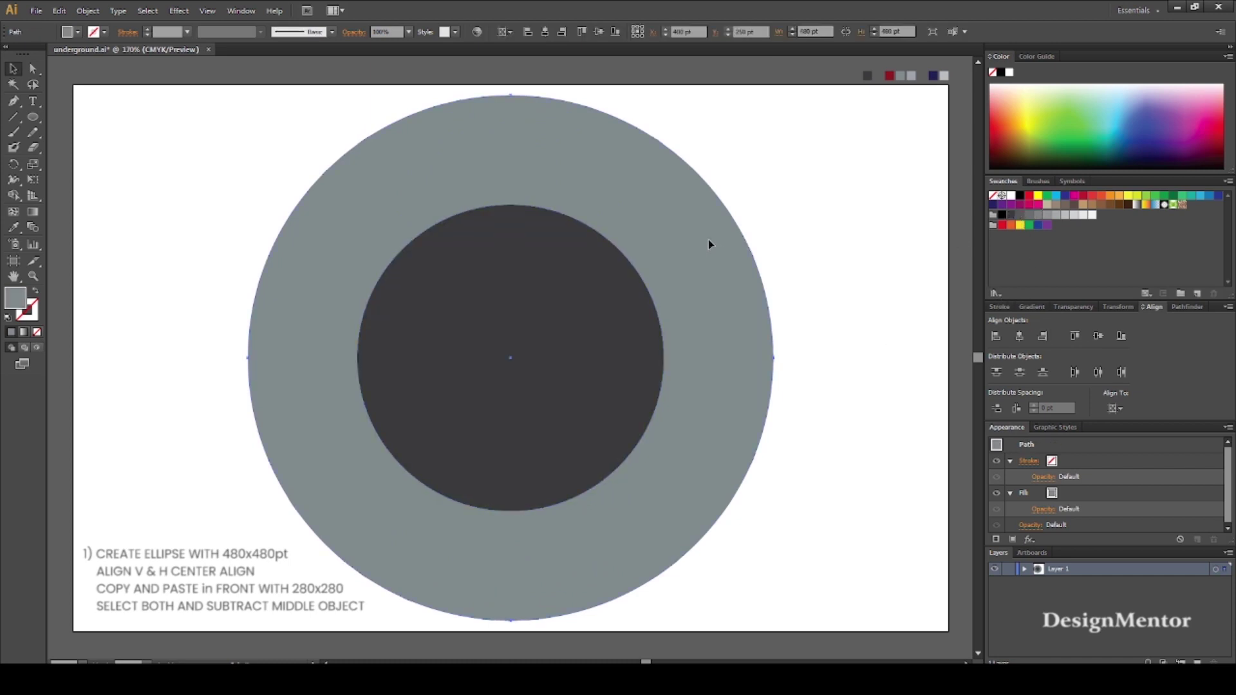
shift+click(551, 318)
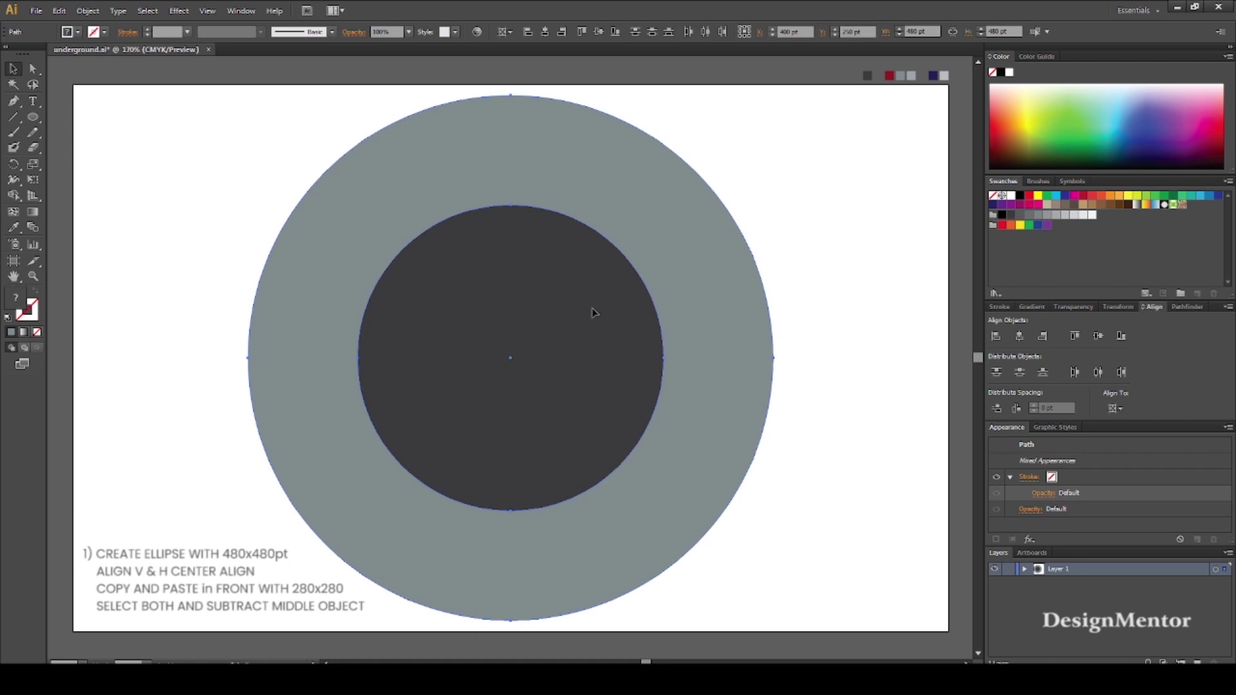
click(1183, 307)
click(1019, 334)
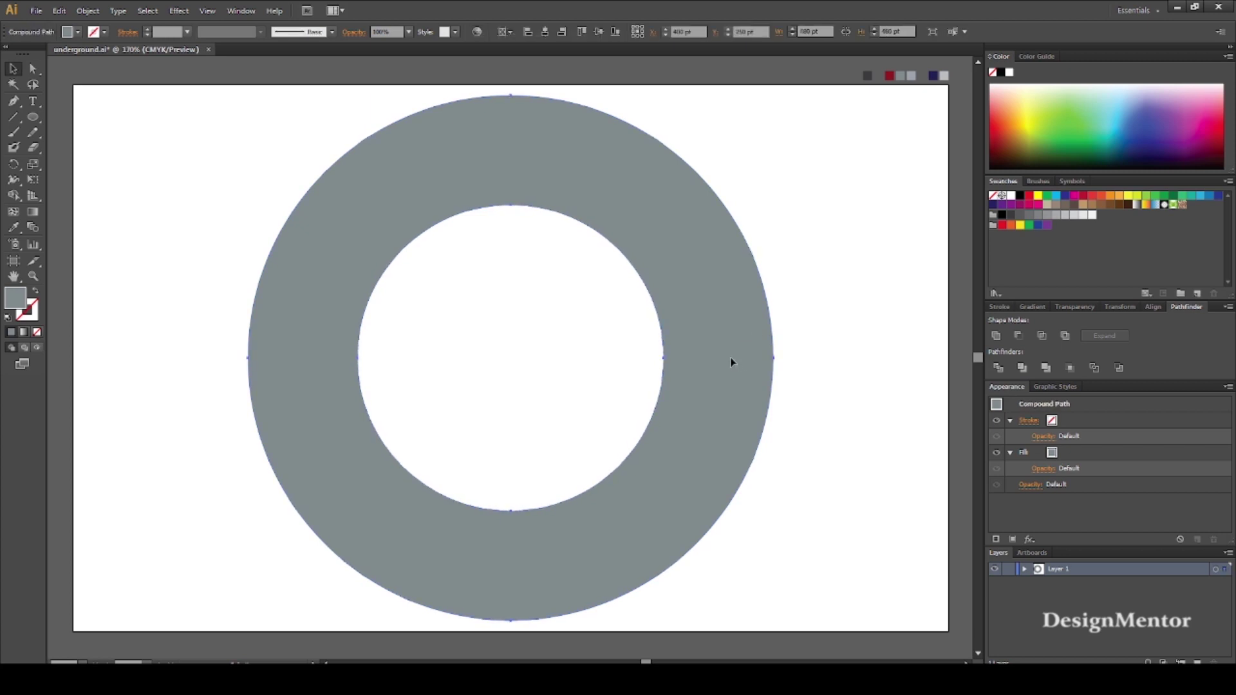
click(810, 364)
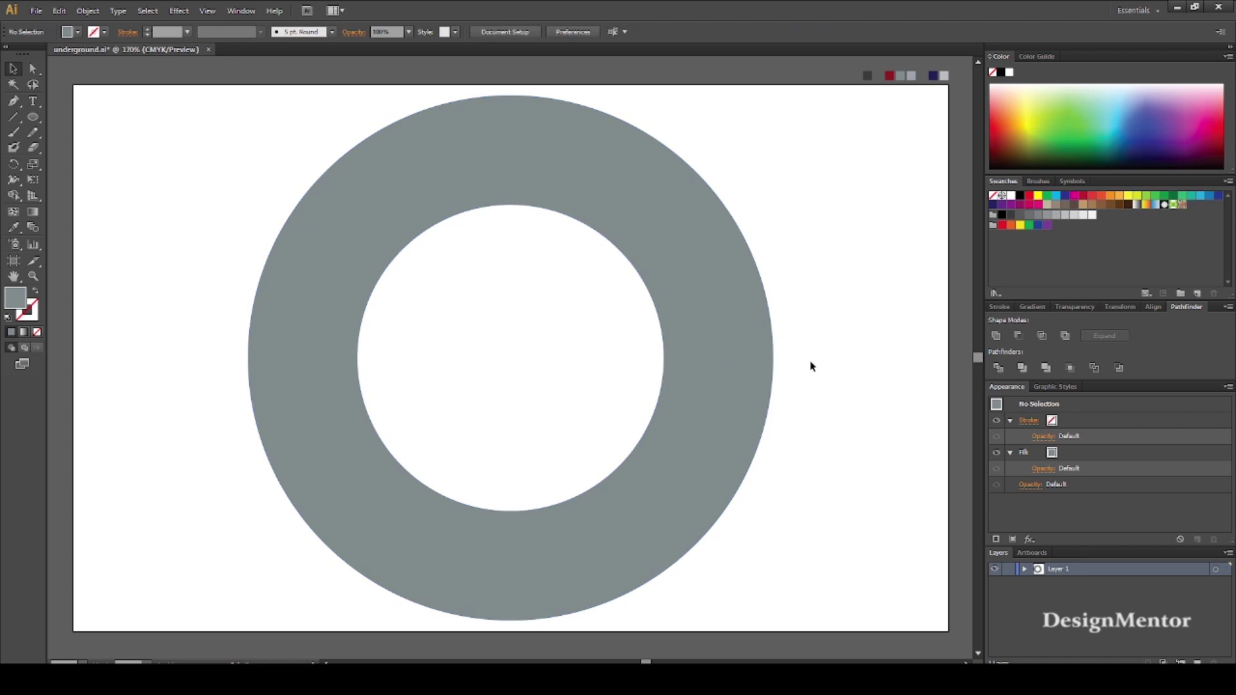
Offset the ring's path by -10 pt with miter joins and a miter limit of 4.
click(742, 348)
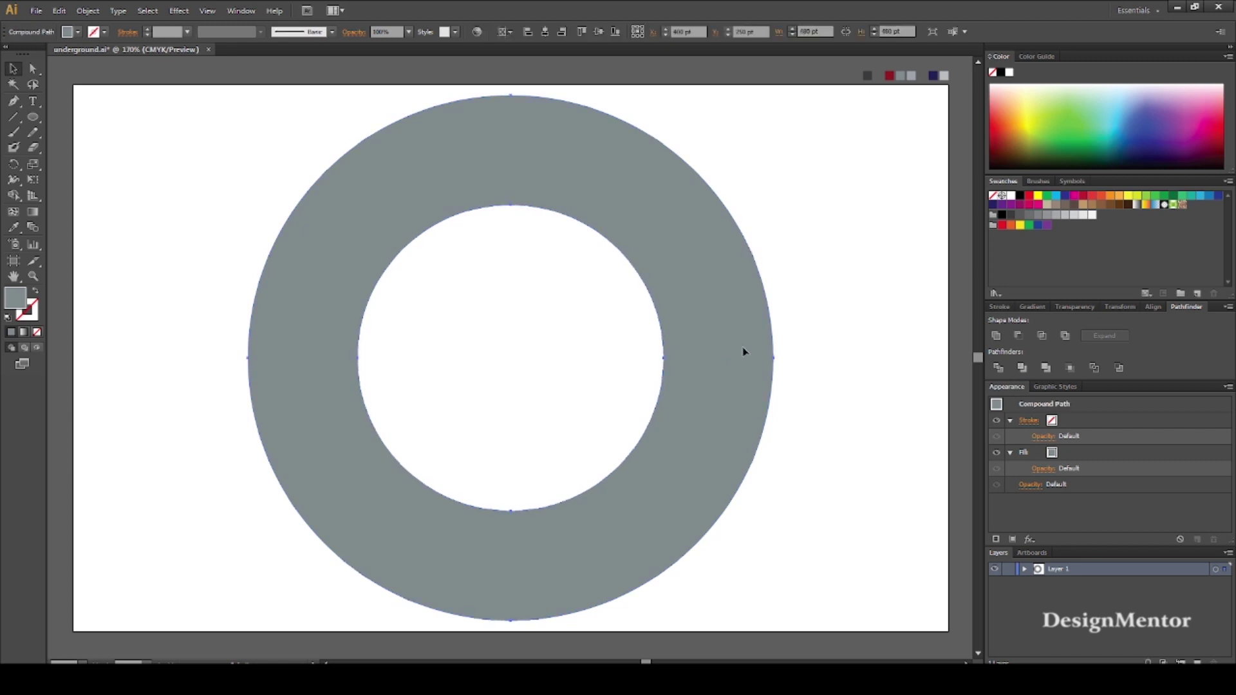
click(86, 11)
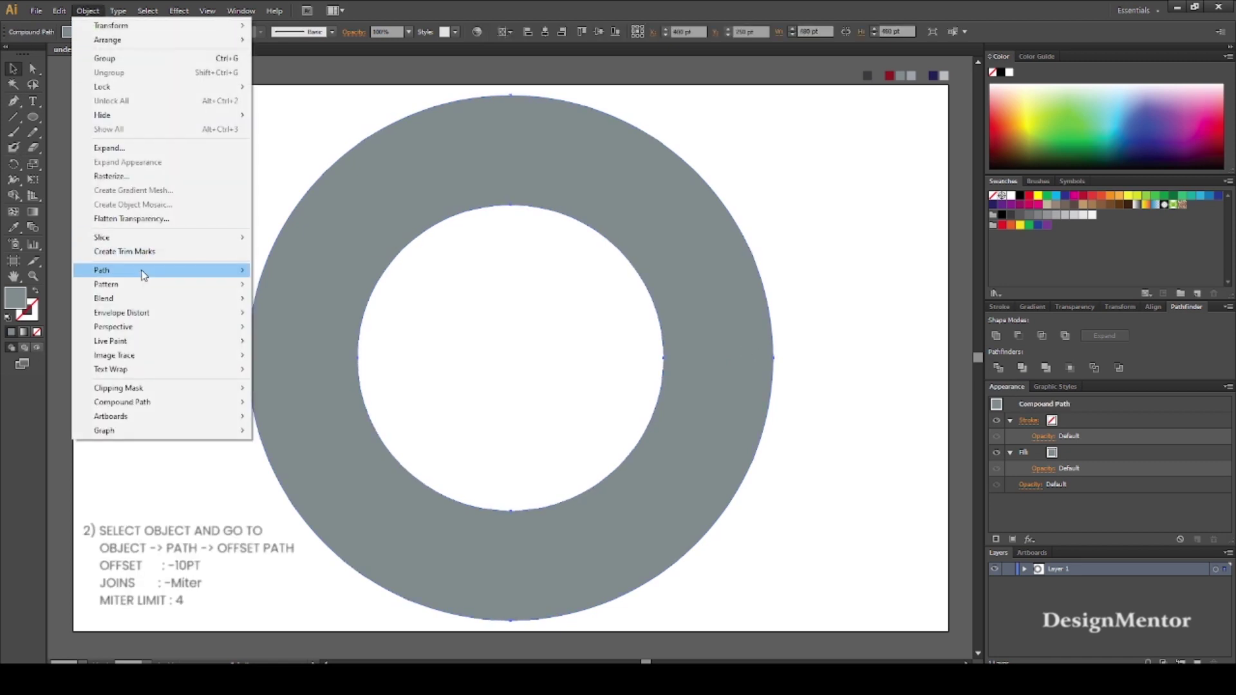
mouse_move(144, 270)
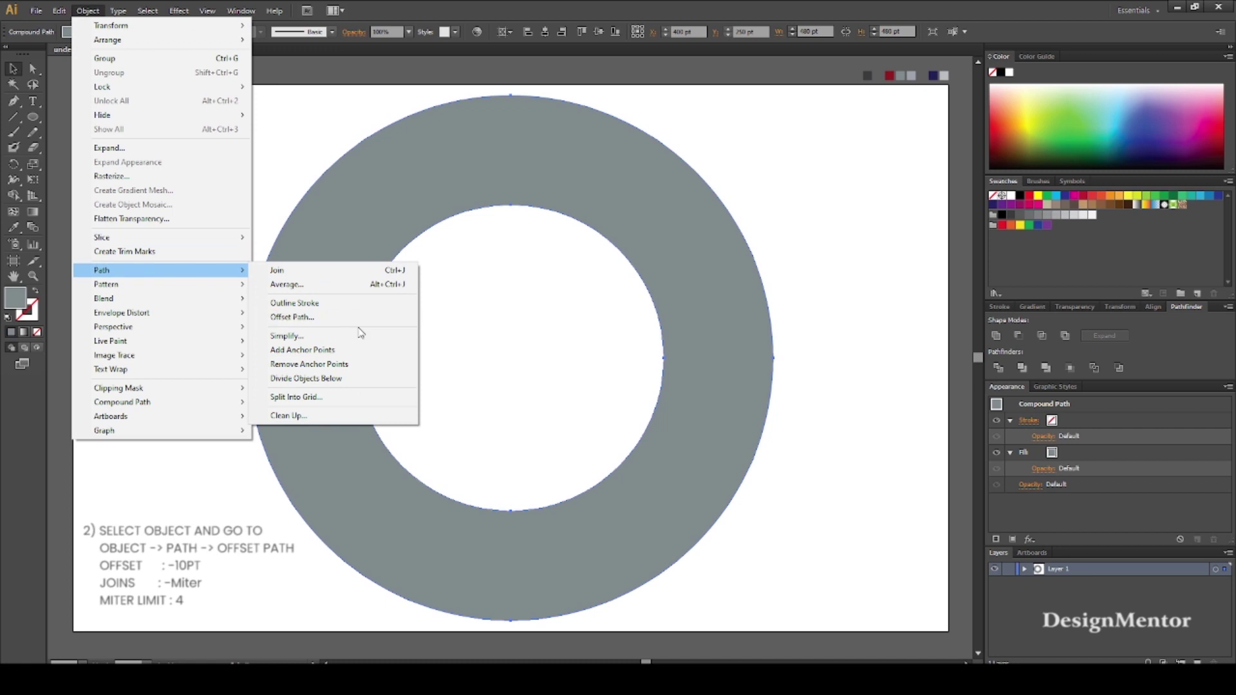
click(292, 317)
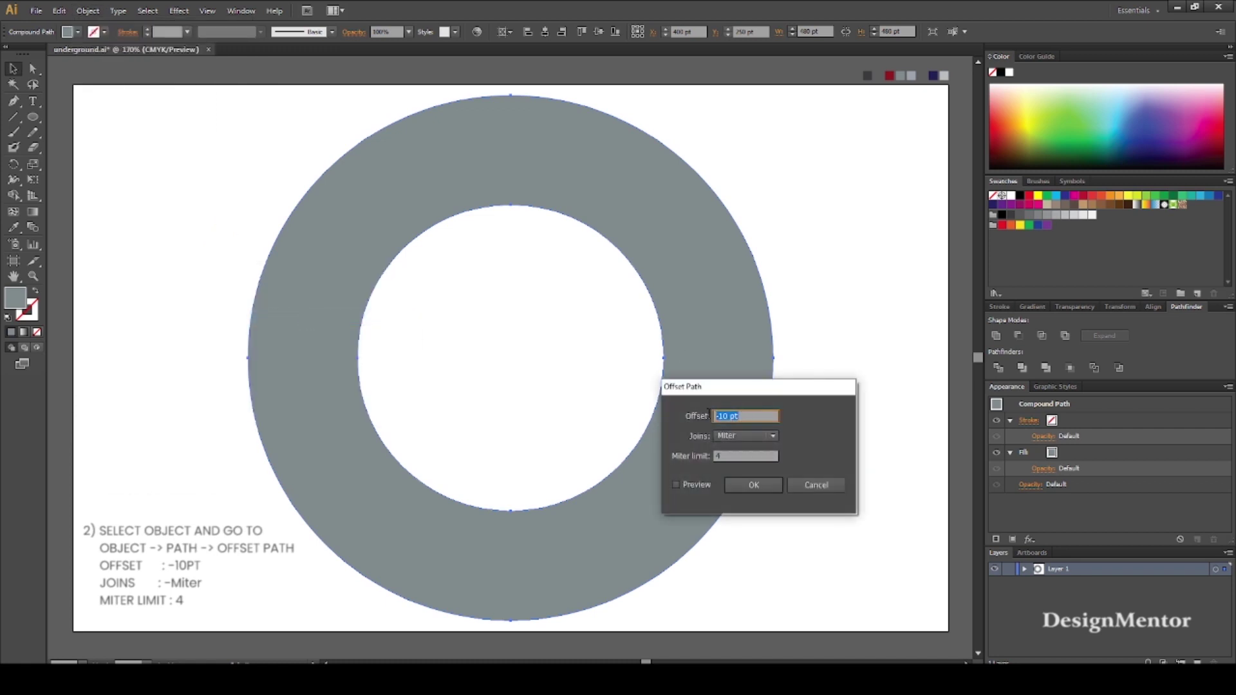
click(676, 485)
click(753, 486)
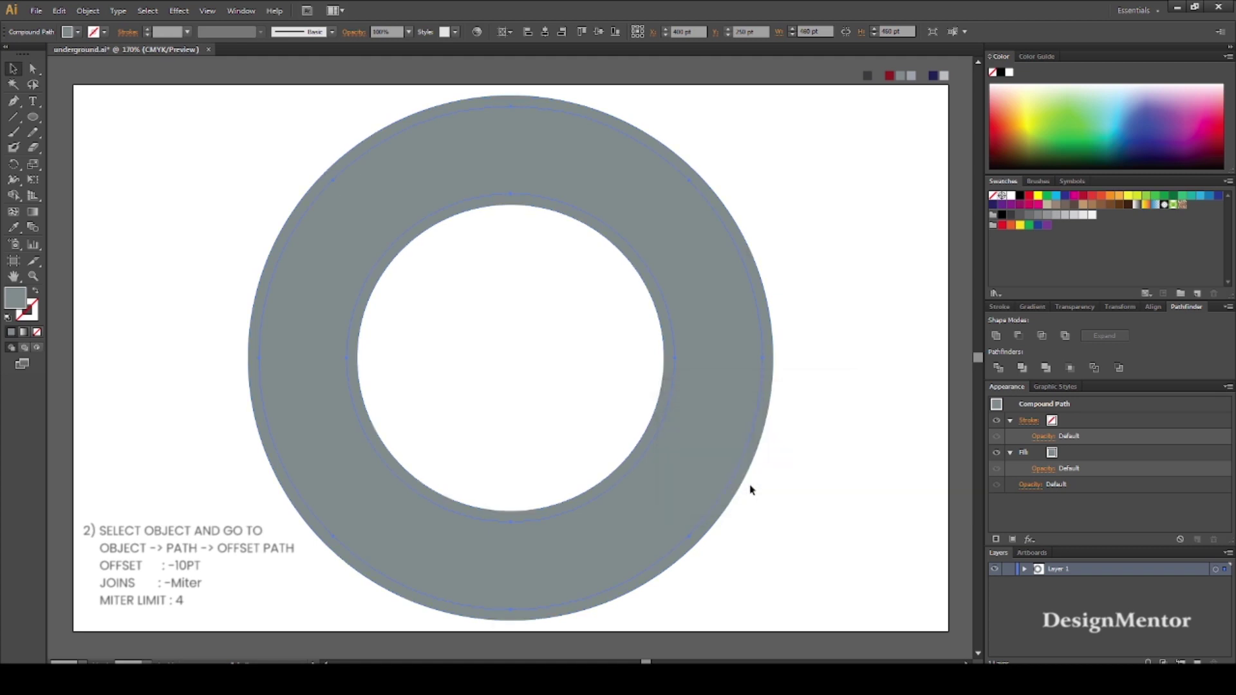
Fill the inset ring with the dark red sampled from the color squares above the artboard.
key(i)
click(891, 75)
key(v)
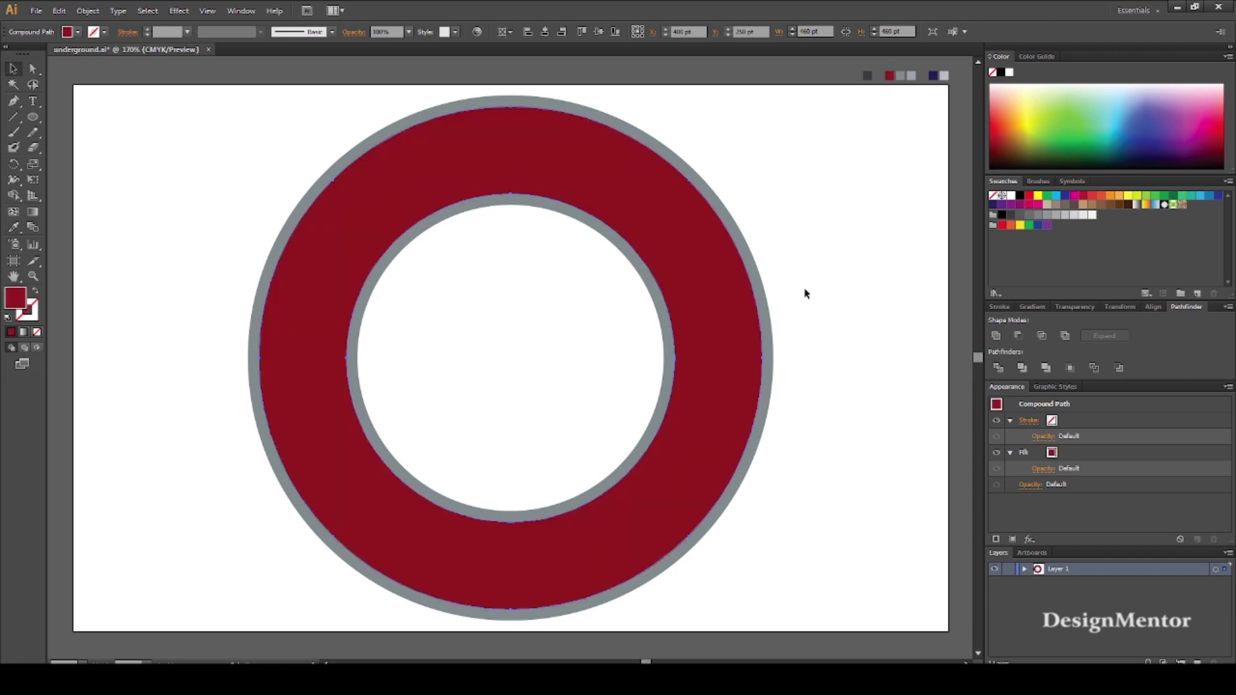
click(804, 294)
click(736, 293)
click(839, 296)
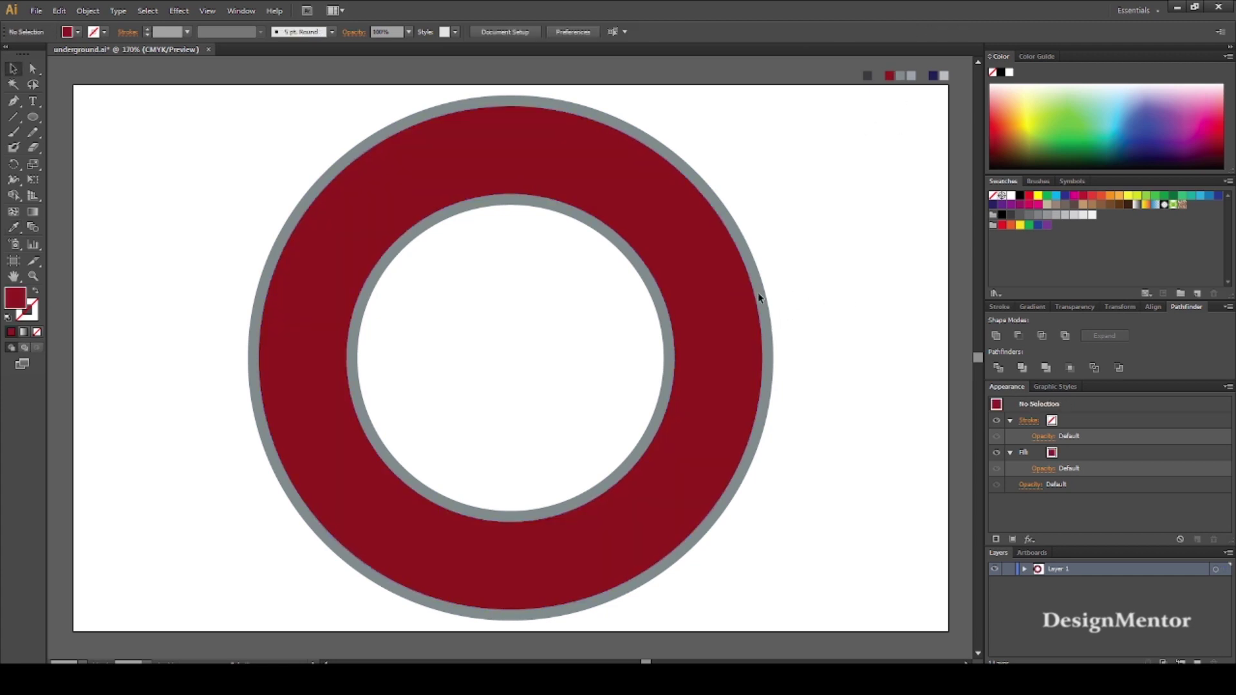
Create a gray rectangle 620 pt wide and 120 pt high over the ring.
drag(33, 117, 82, 116)
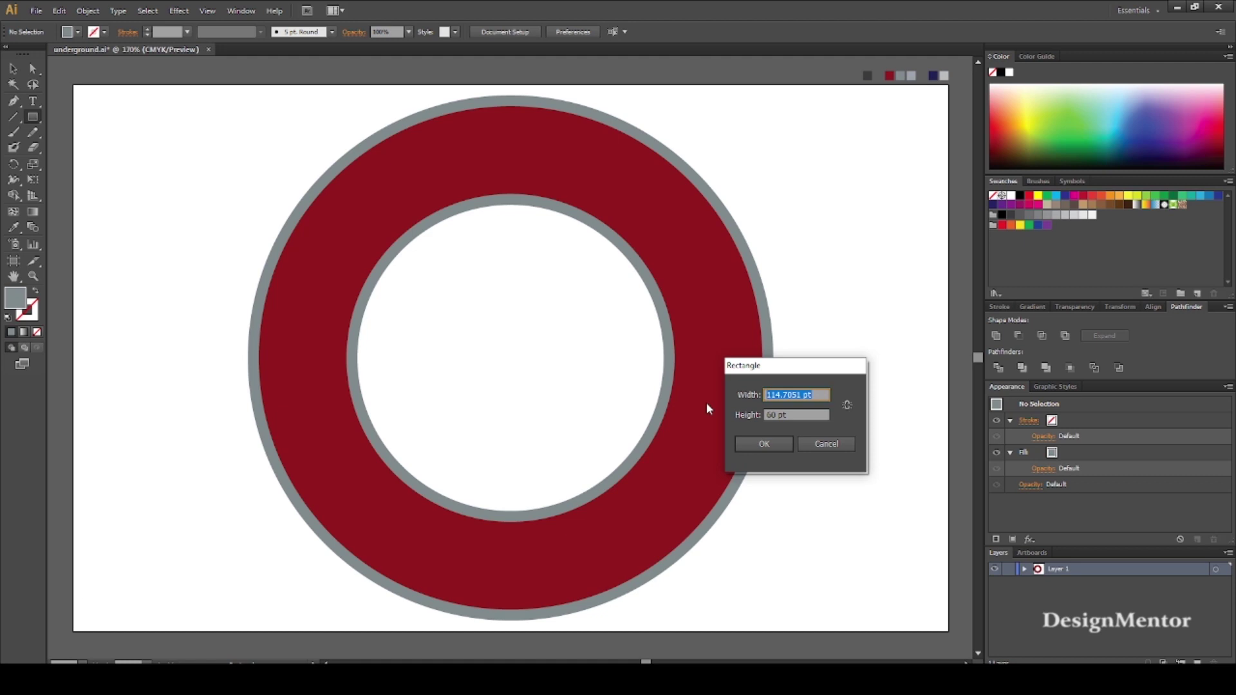
text(620)
key(Tab)
text(120)
key(Return)
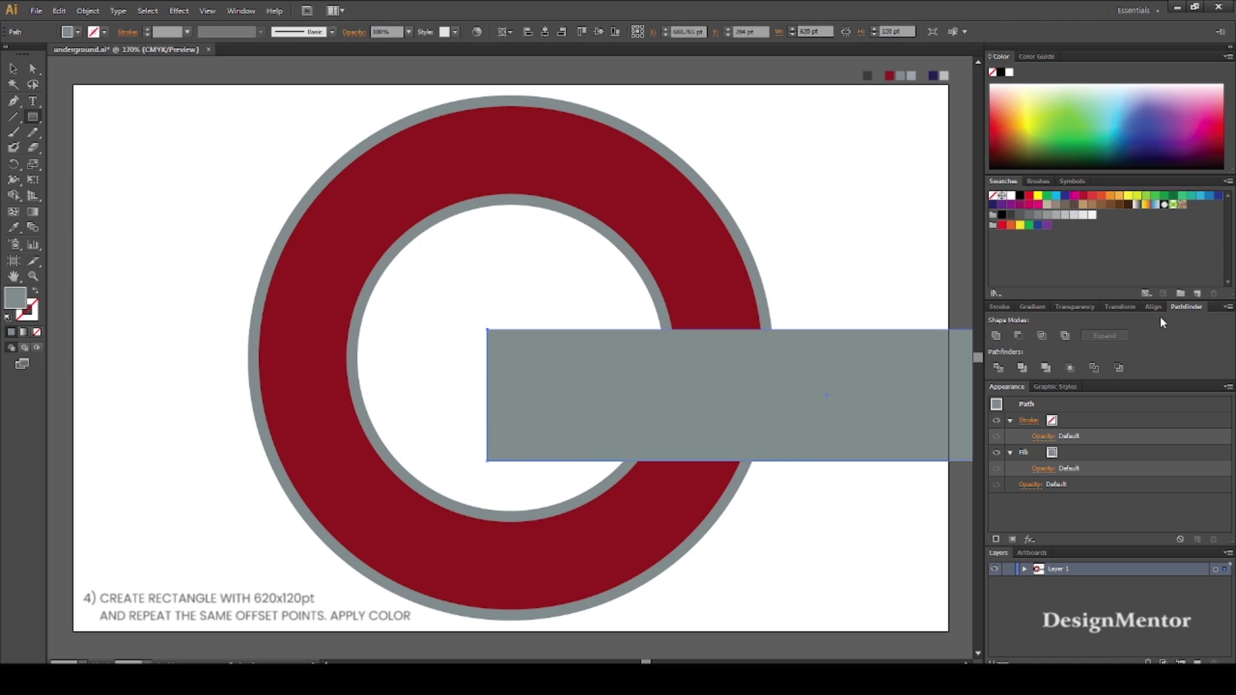
Center the gray rectangle horizontally and vertically on the artboard.
click(1153, 306)
click(1019, 336)
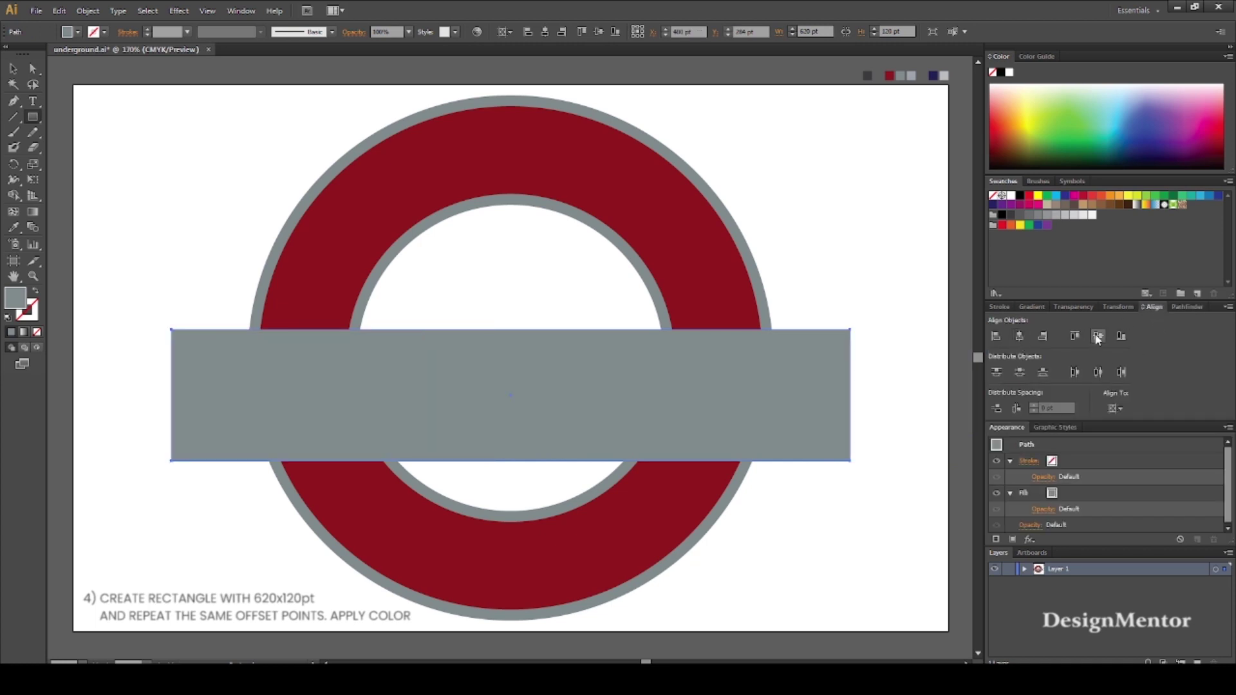
click(1098, 336)
key(v)
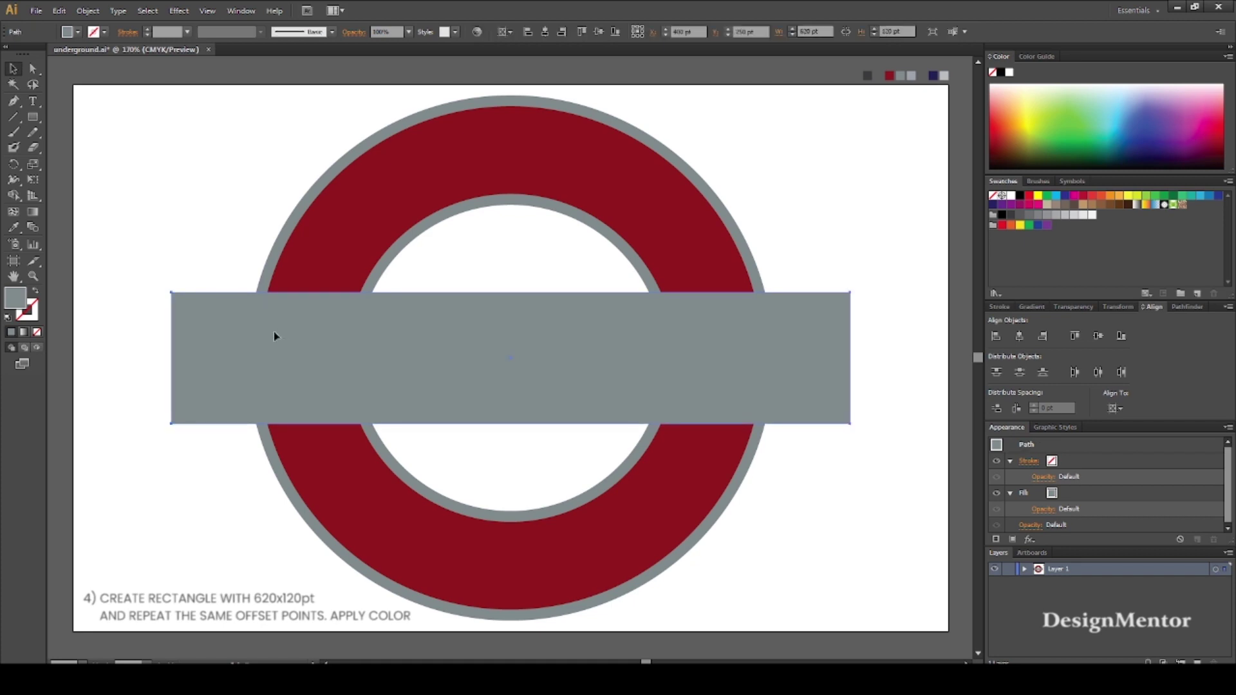
Offset the rectangle's path by -10 pt with miter joins and a miter limit of 4.
click(88, 12)
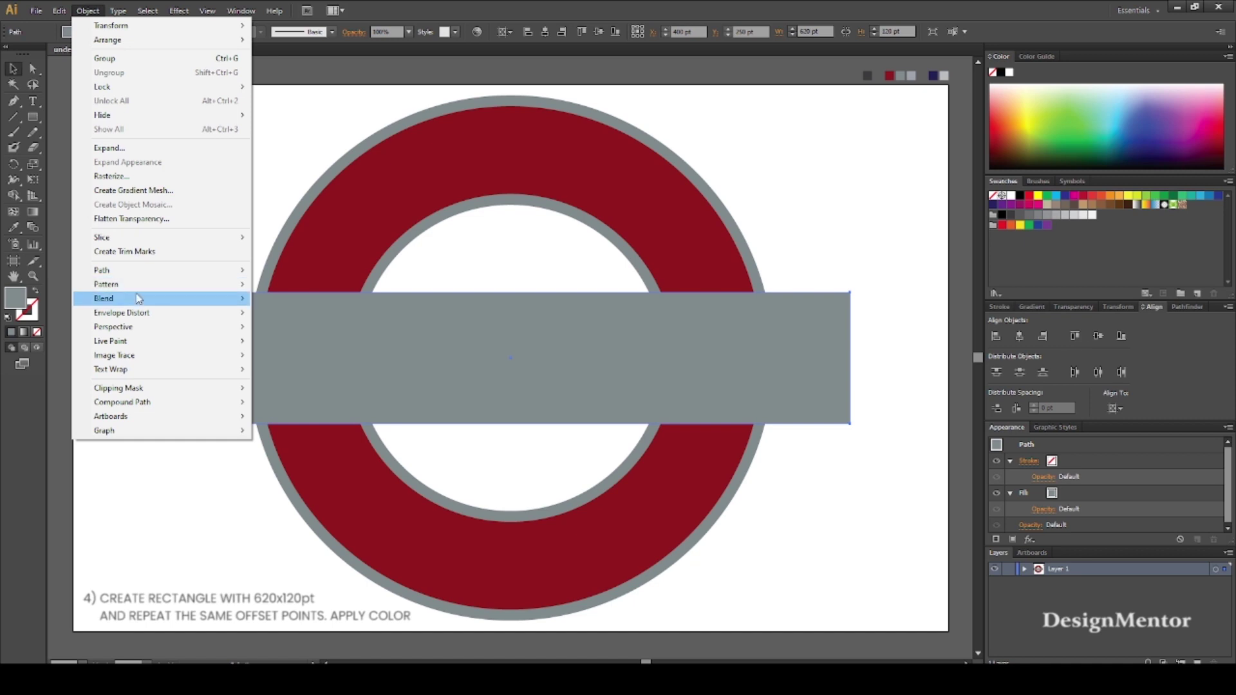
mouse_move(143, 276)
click(336, 324)
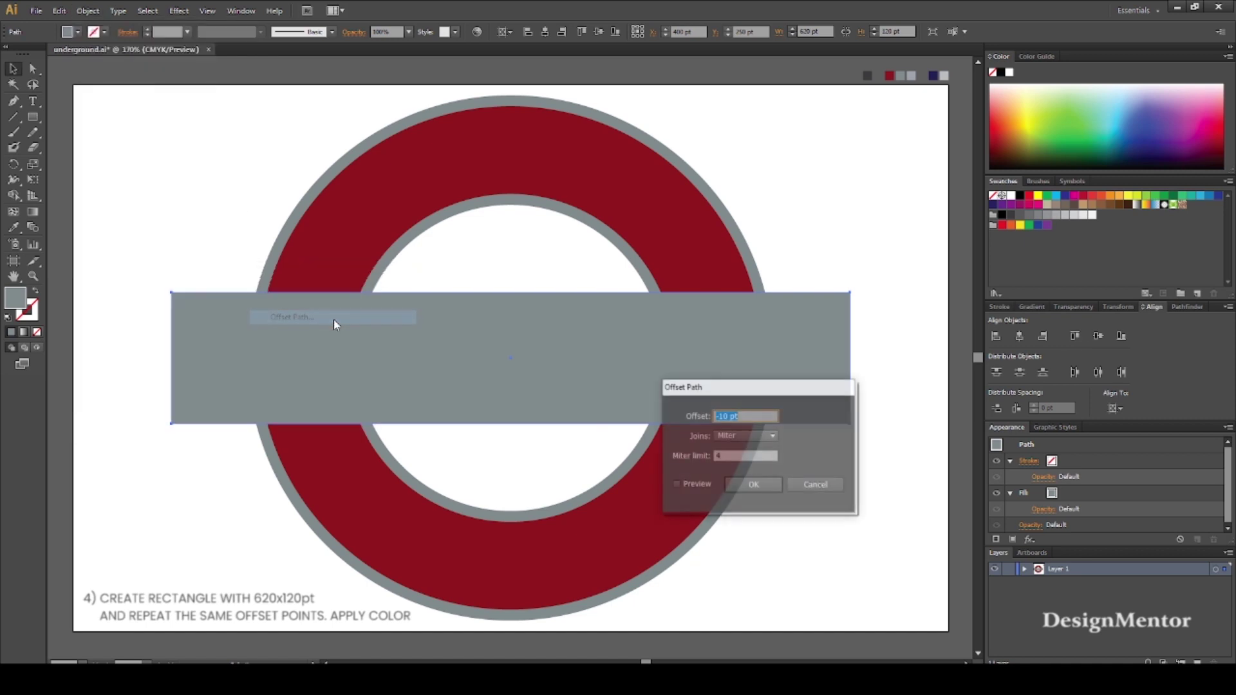
click(676, 484)
click(754, 487)
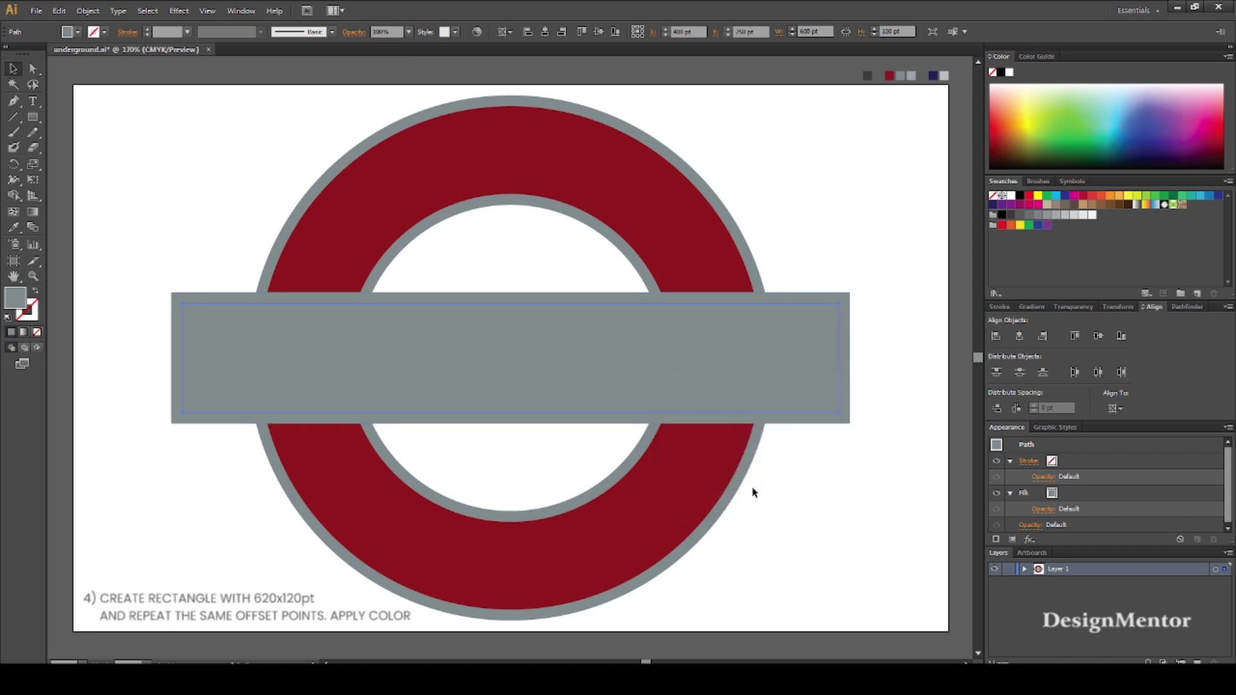
Fill the inset rectangle with the navy blue sampled from the color squares above the artboard.
key(i)
click(933, 75)
key(v)
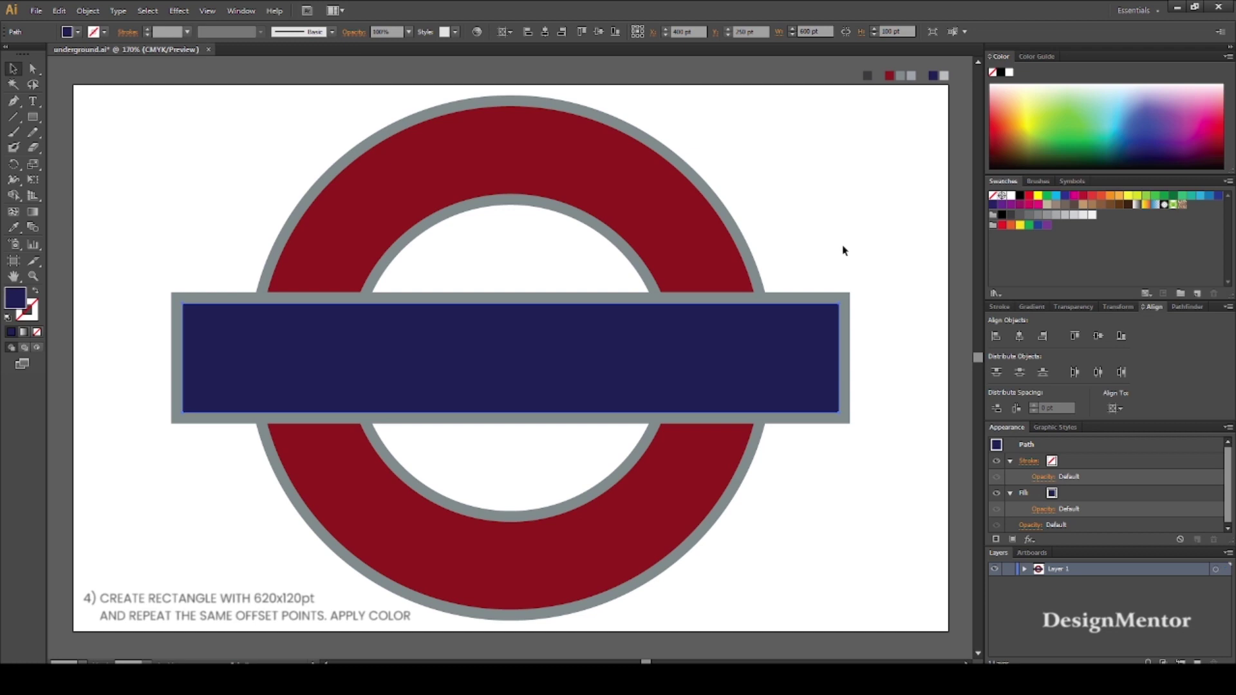
click(856, 251)
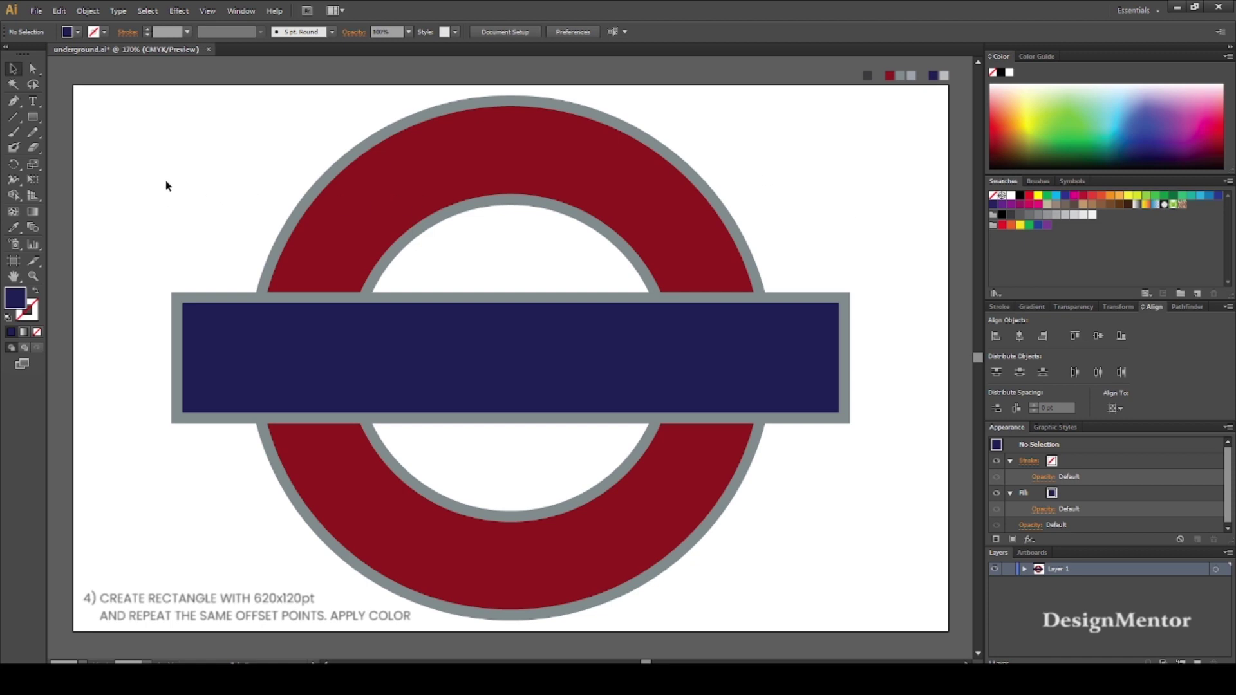
Group all the ring and rectangle shapes of the logo into one object.
drag(166, 193, 789, 461)
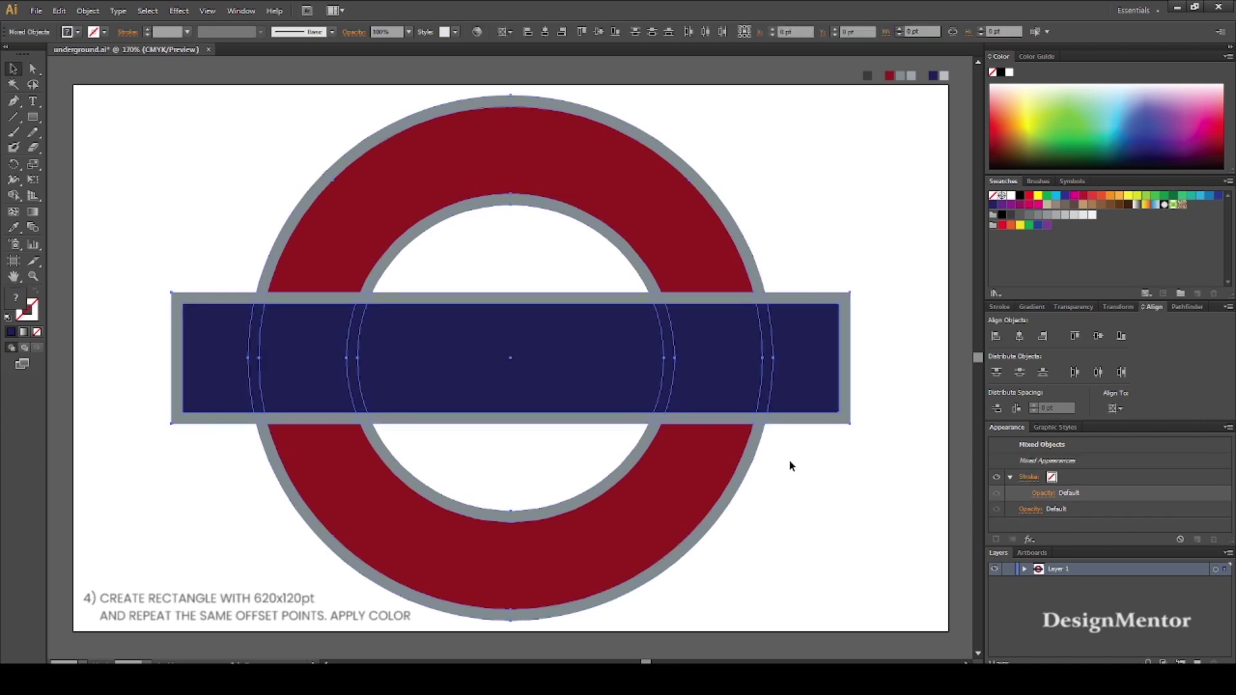
click(87, 11)
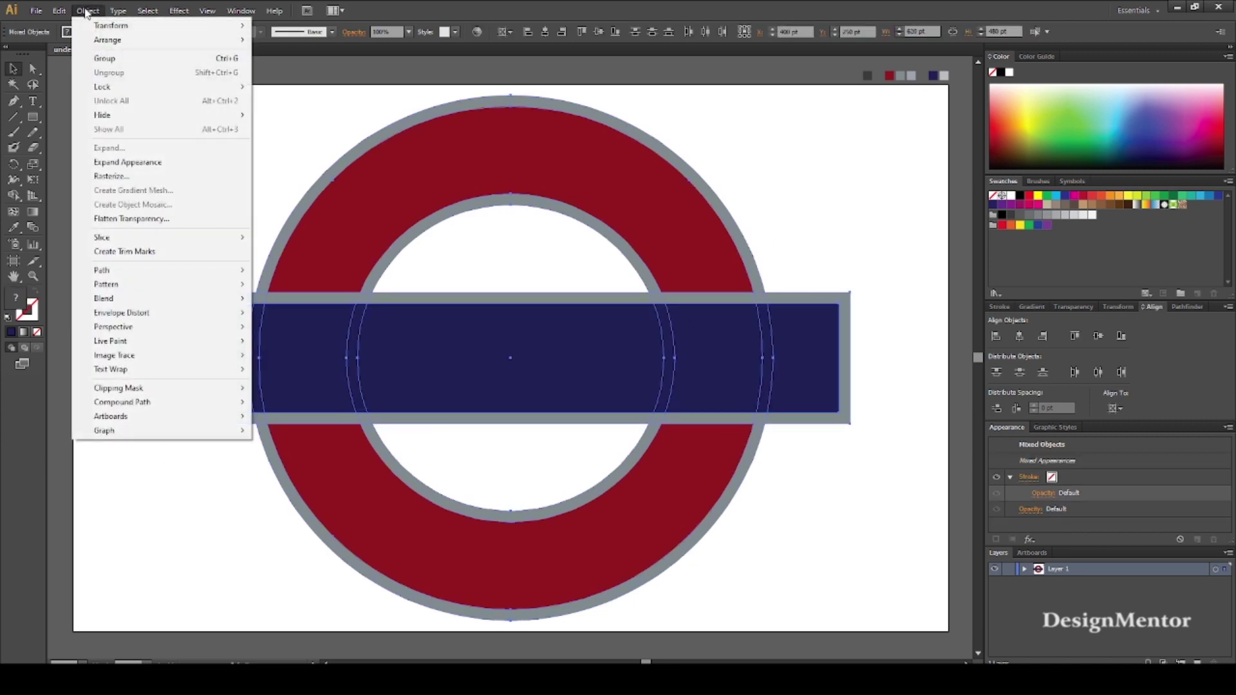
click(105, 59)
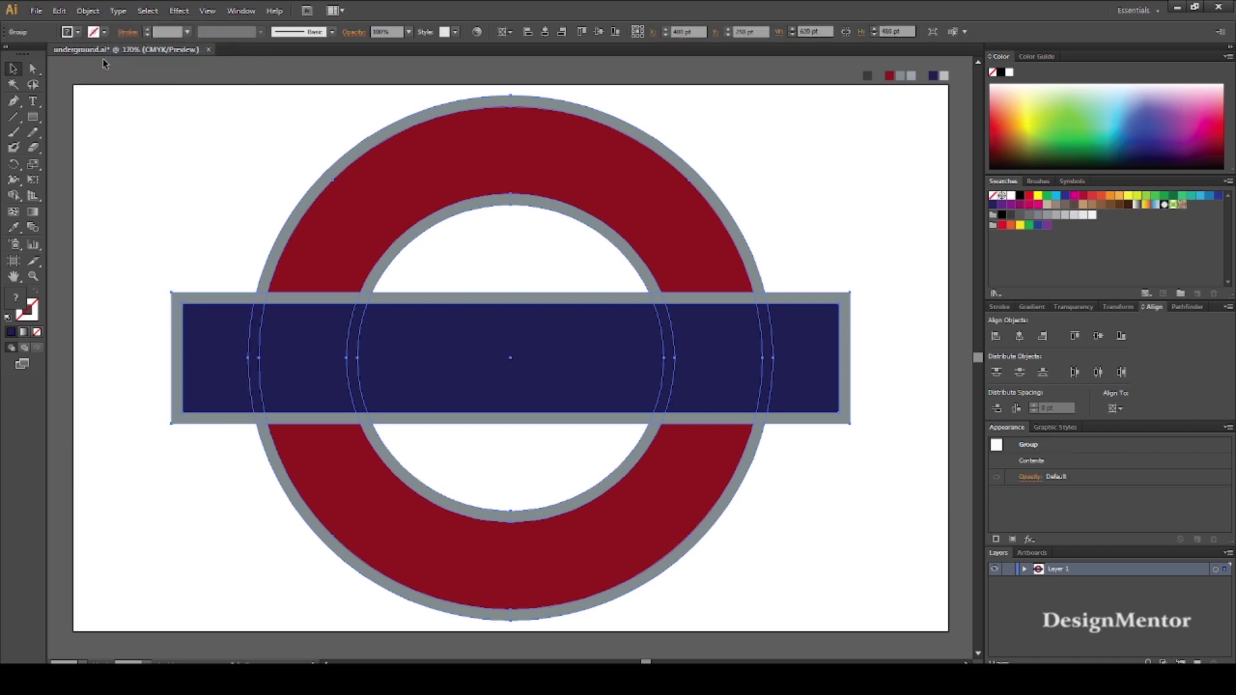
click(171, 144)
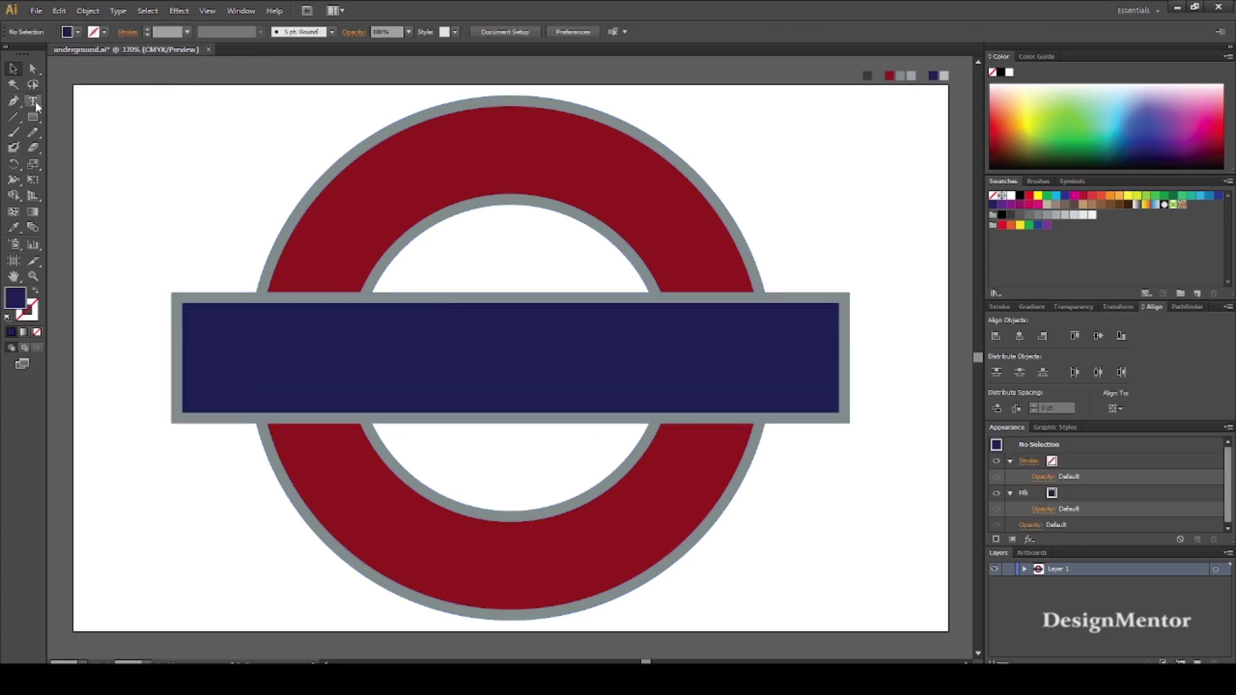
Set the current fill to the light gray sampled from the color squares above the artboard.
click(36, 101)
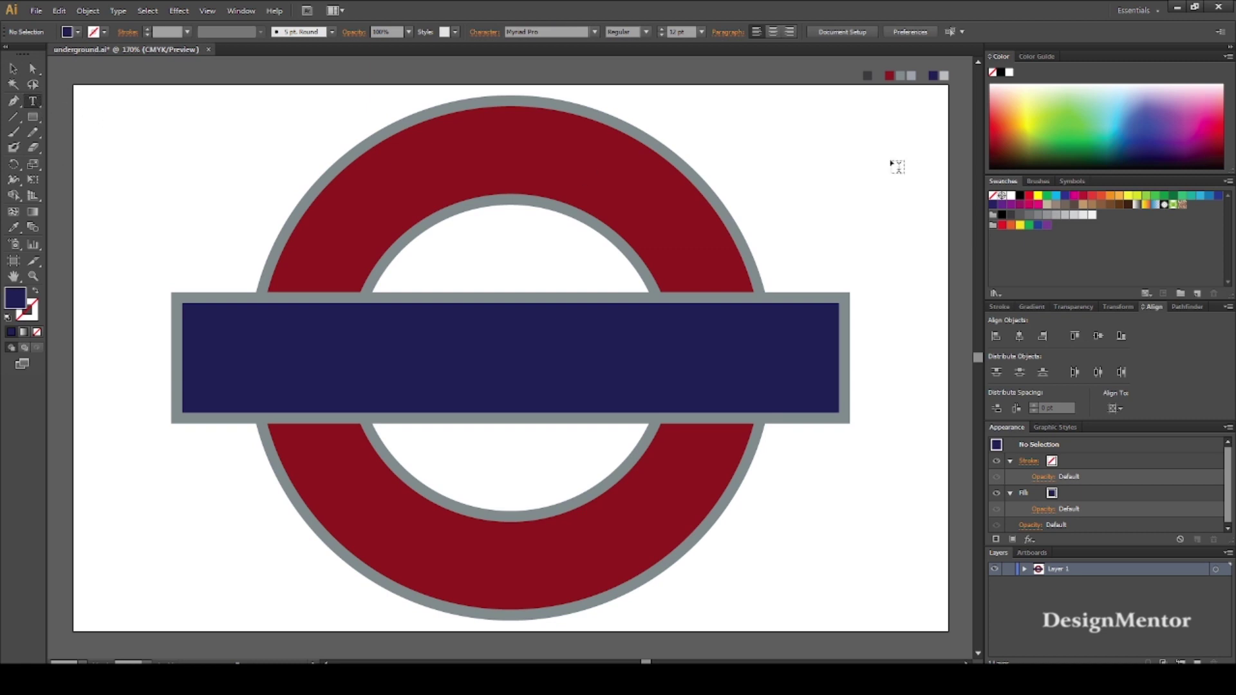
key(i)
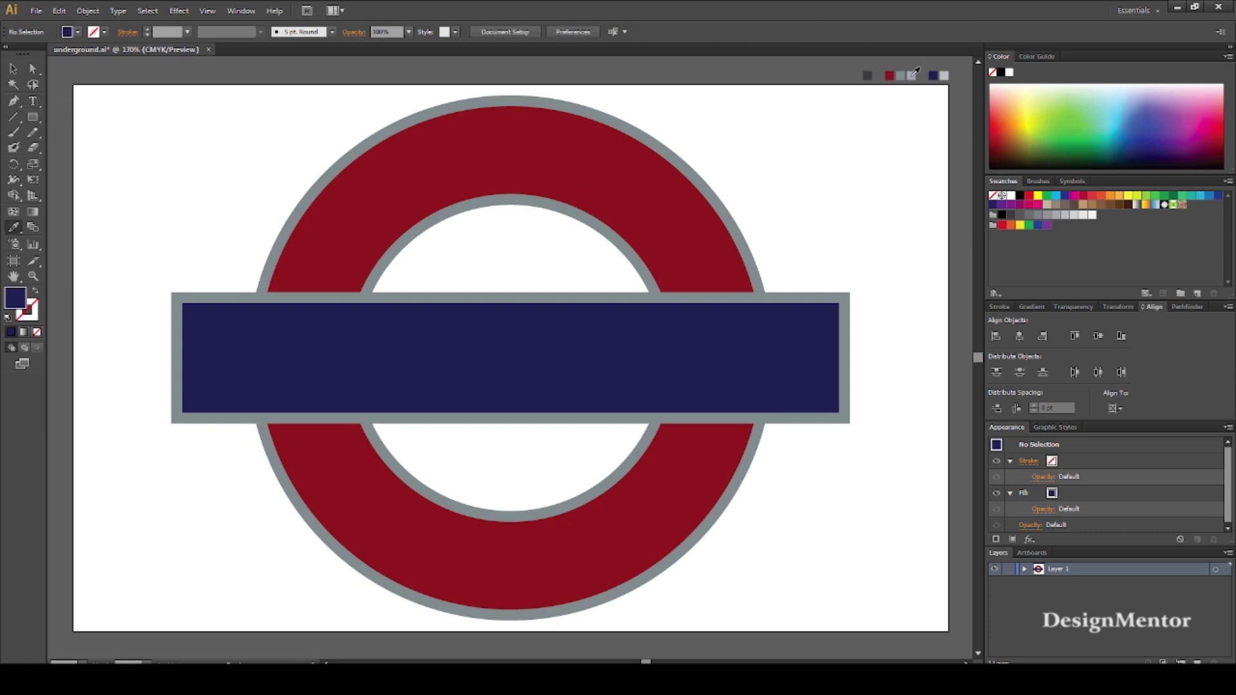
click(910, 76)
key(v)
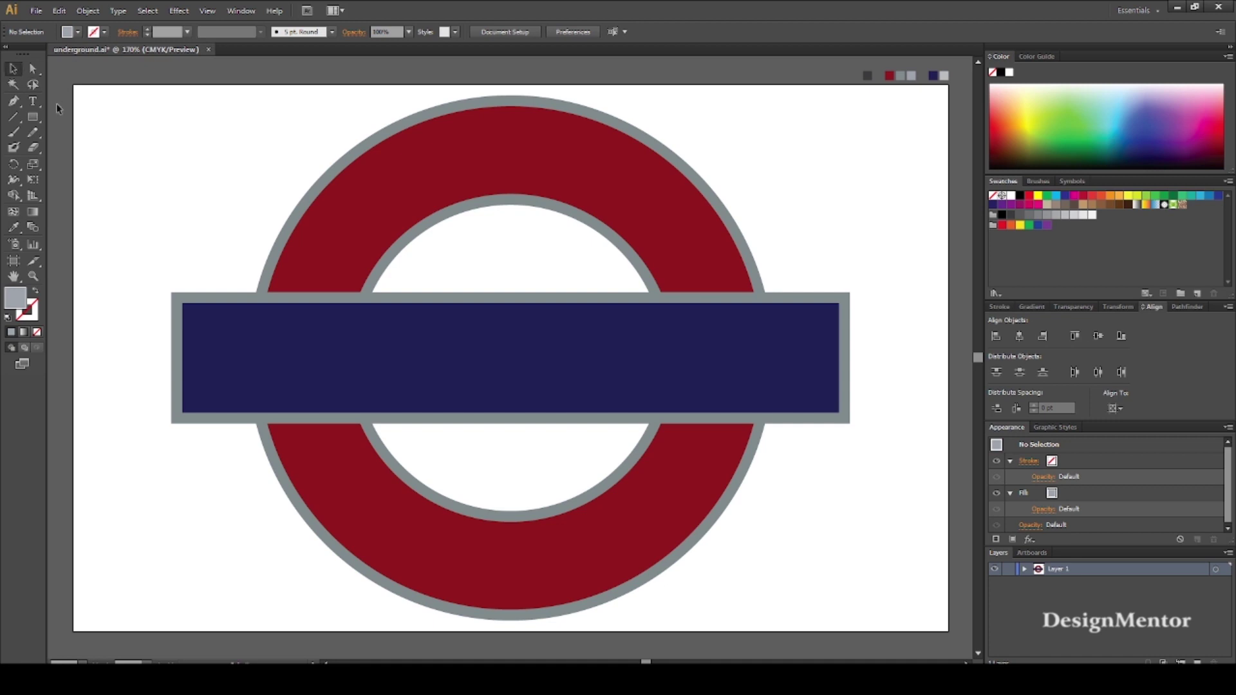
Set up the Type tool with the Lato font in Bold at 70 pt.
click(34, 101)
click(527, 31)
text(Lato)
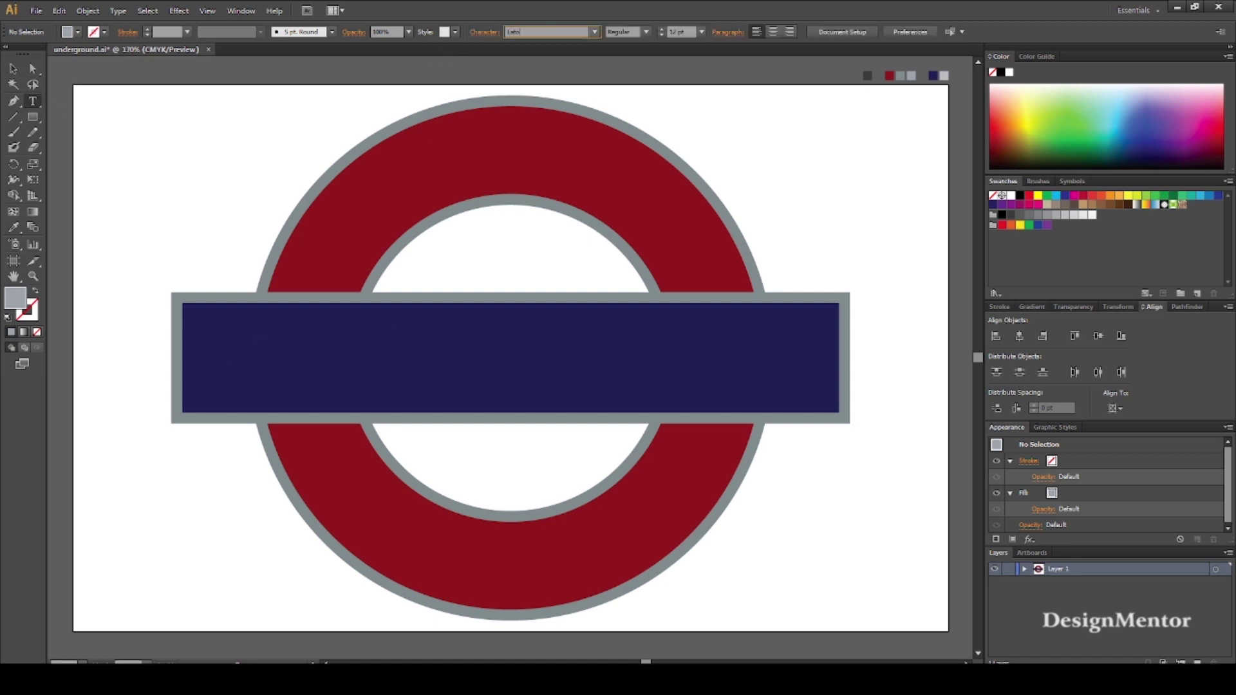
click(645, 32)
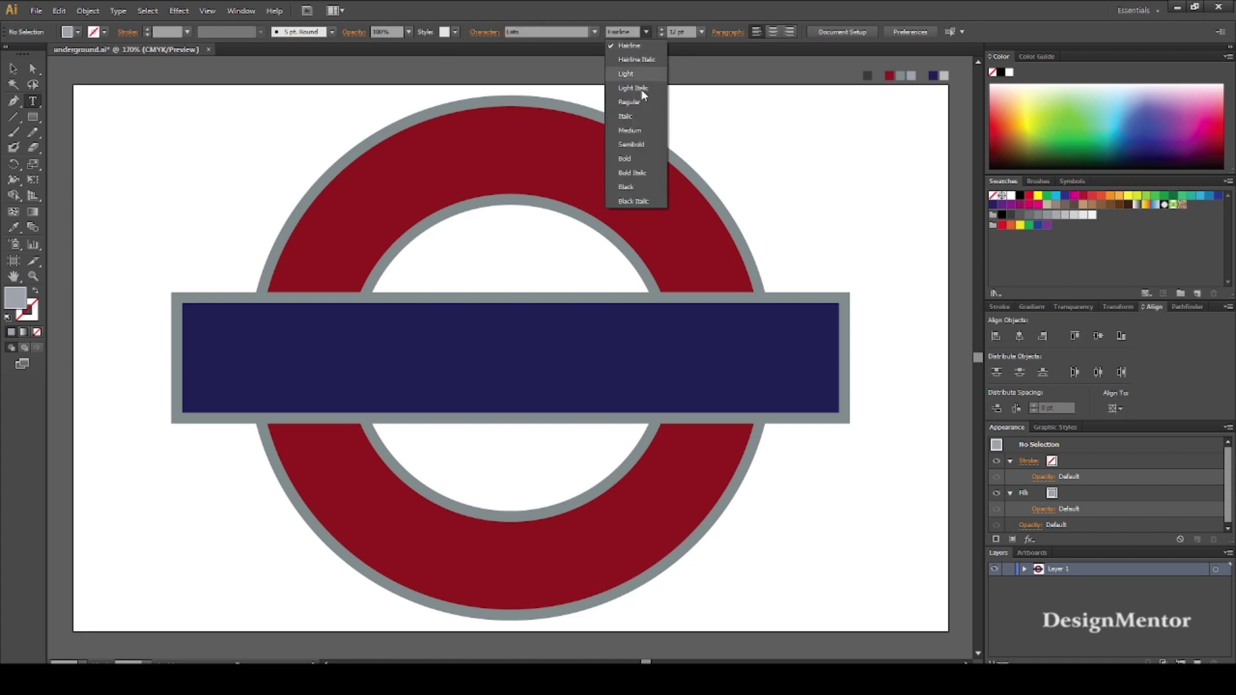
click(650, 148)
drag(689, 32, 623, 48)
text(70)
key(Return)
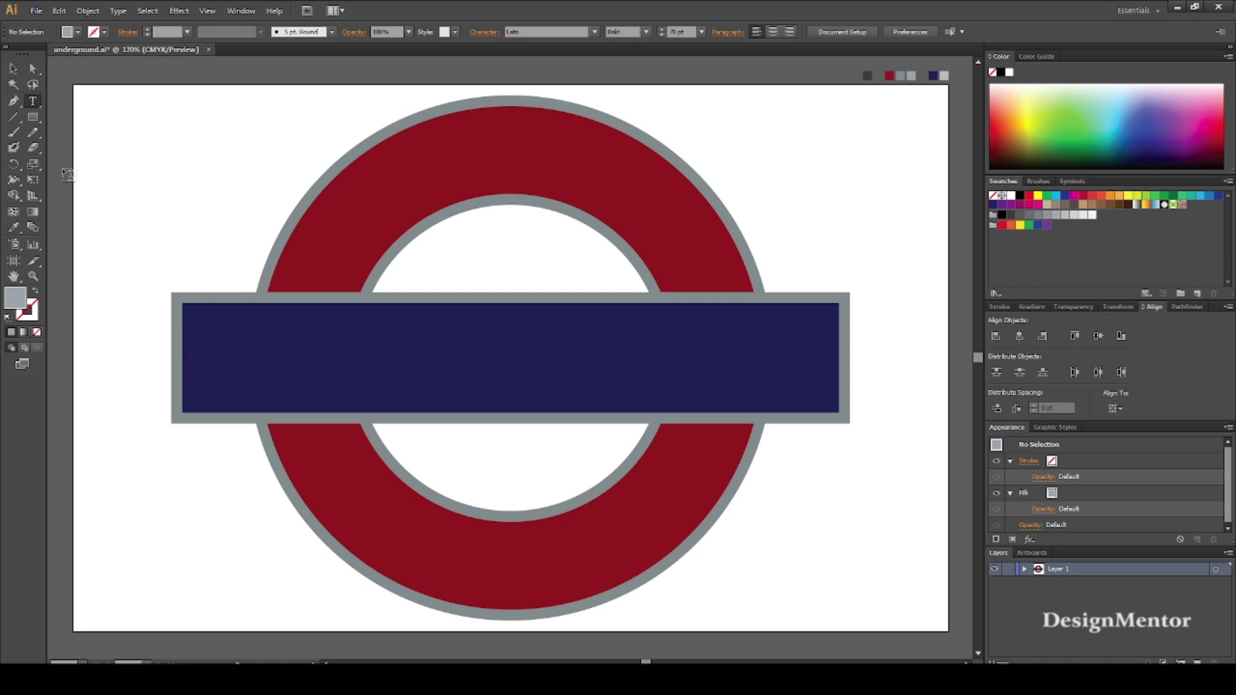
Add the white text "UNDER GROUND" on the navy bar.
click(249, 349)
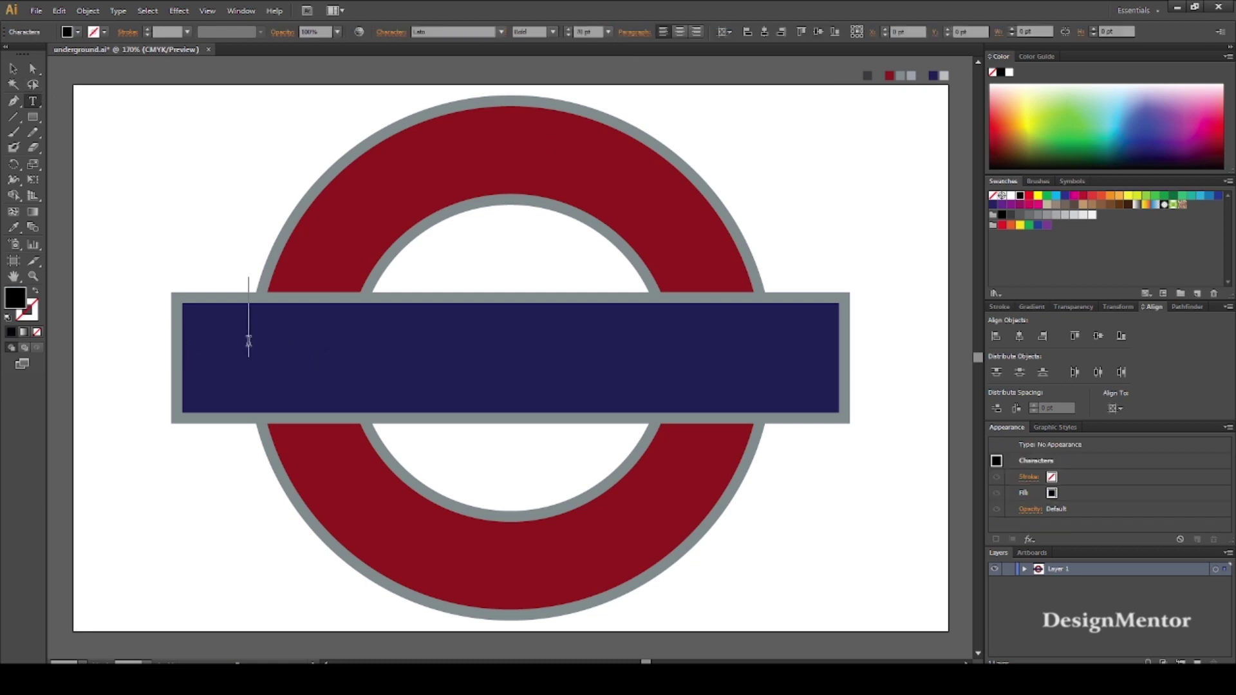
click(67, 32)
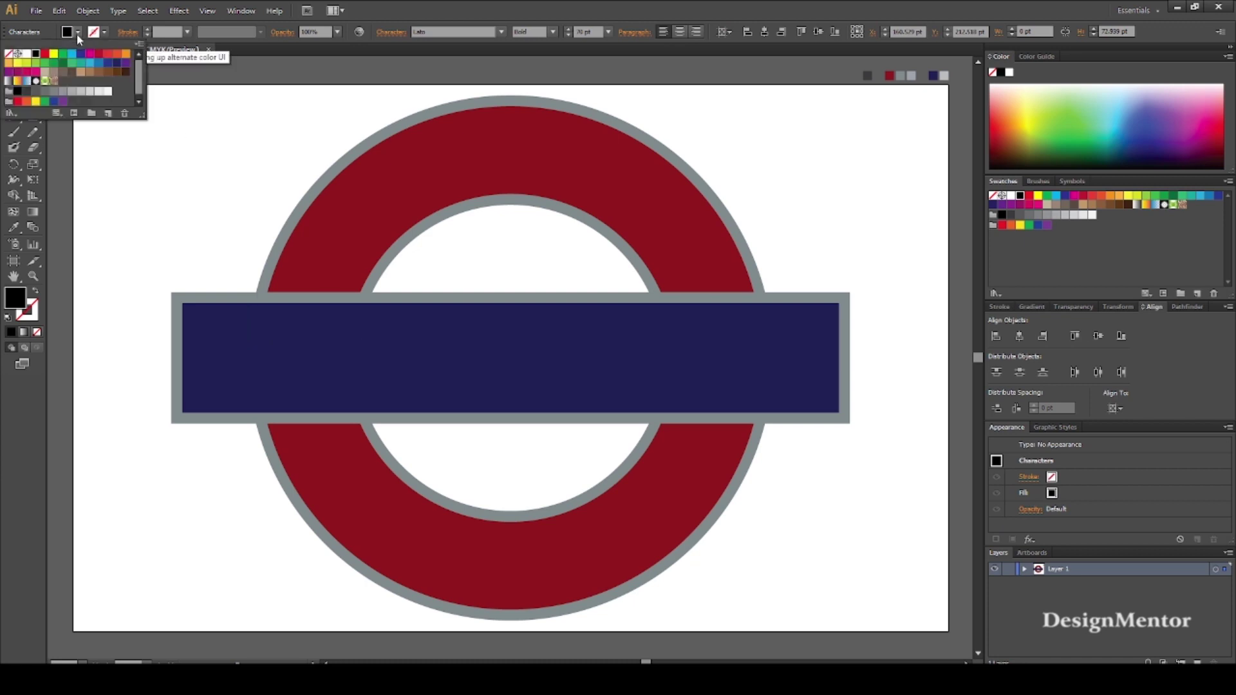
click(26, 53)
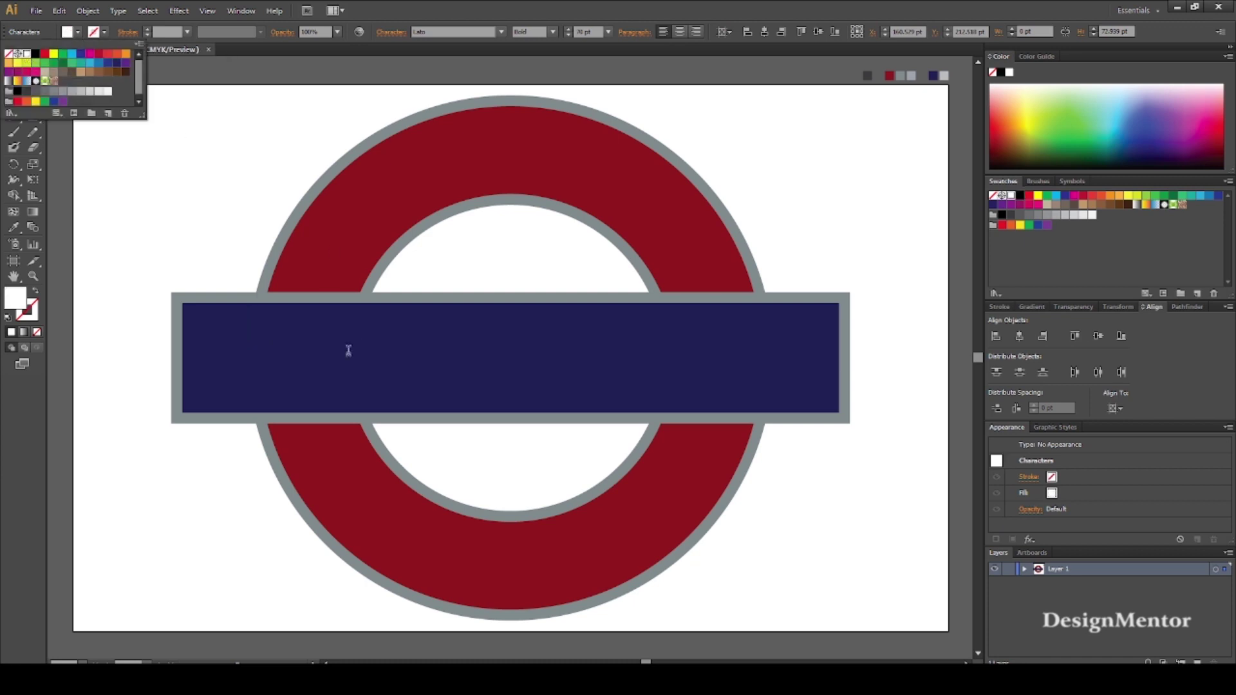
click(265, 341)
text(u)
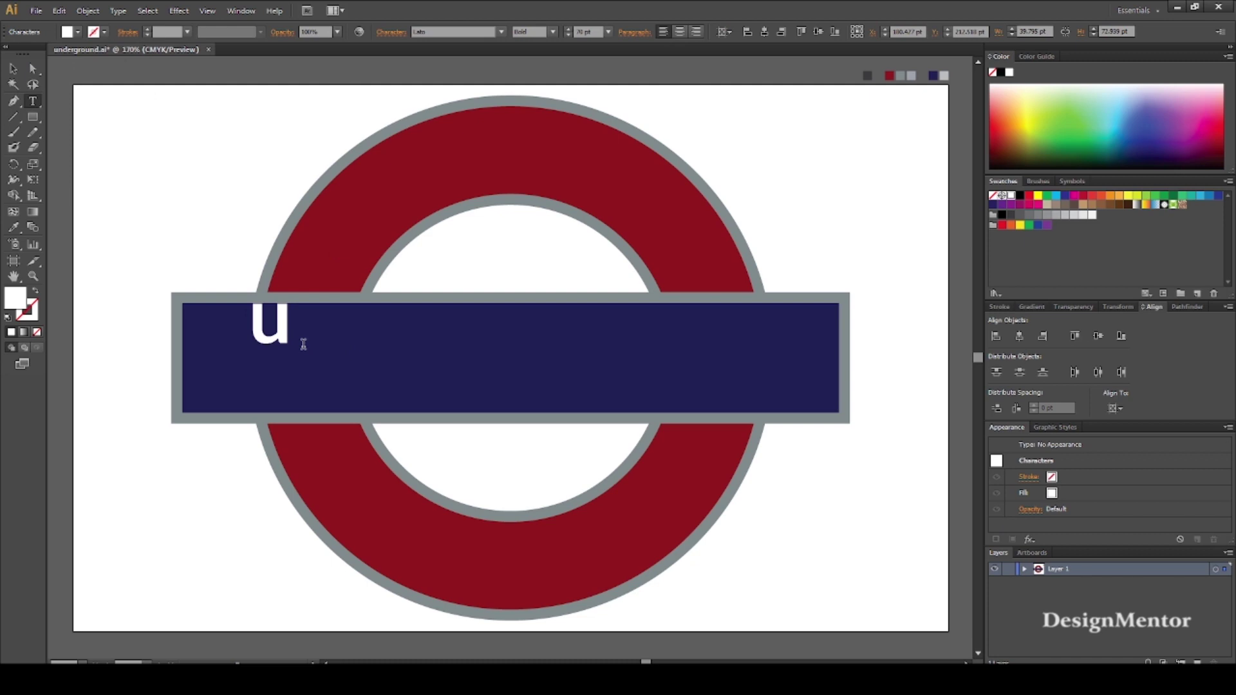
key(BackSpace)
text(UNDER GROUND)
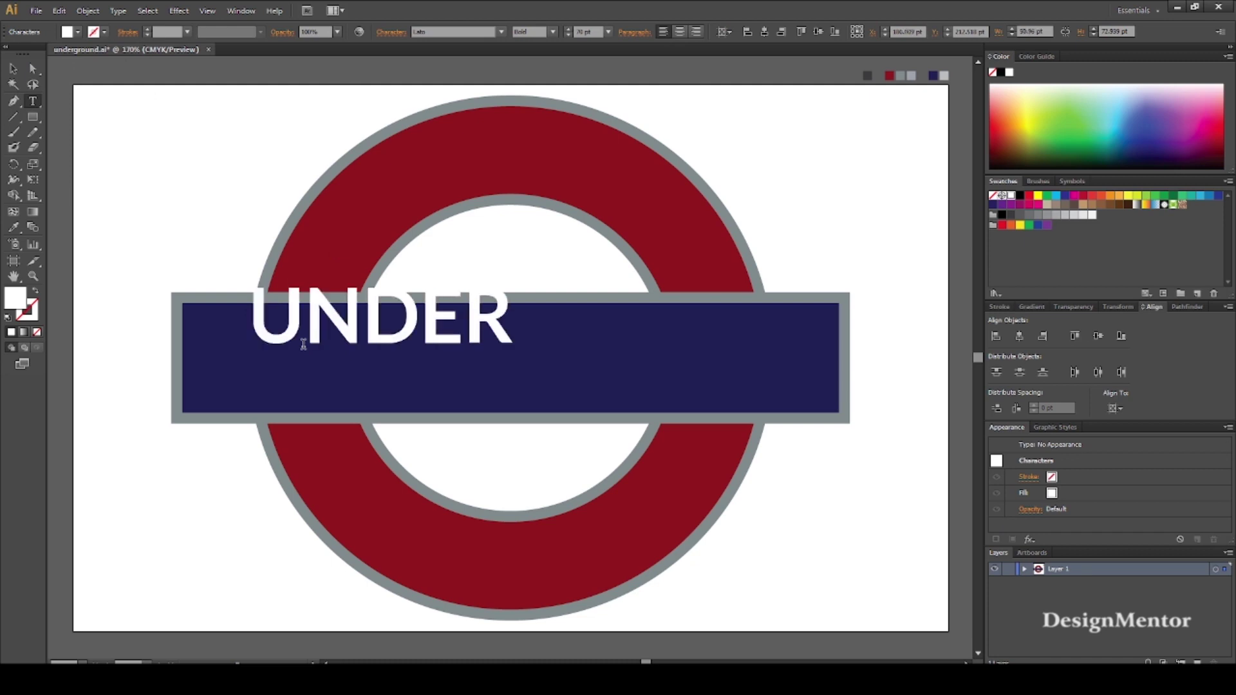
Center the "UNDER GROUND" text horizontally and vertically on the artboard.
click(13, 68)
click(1019, 337)
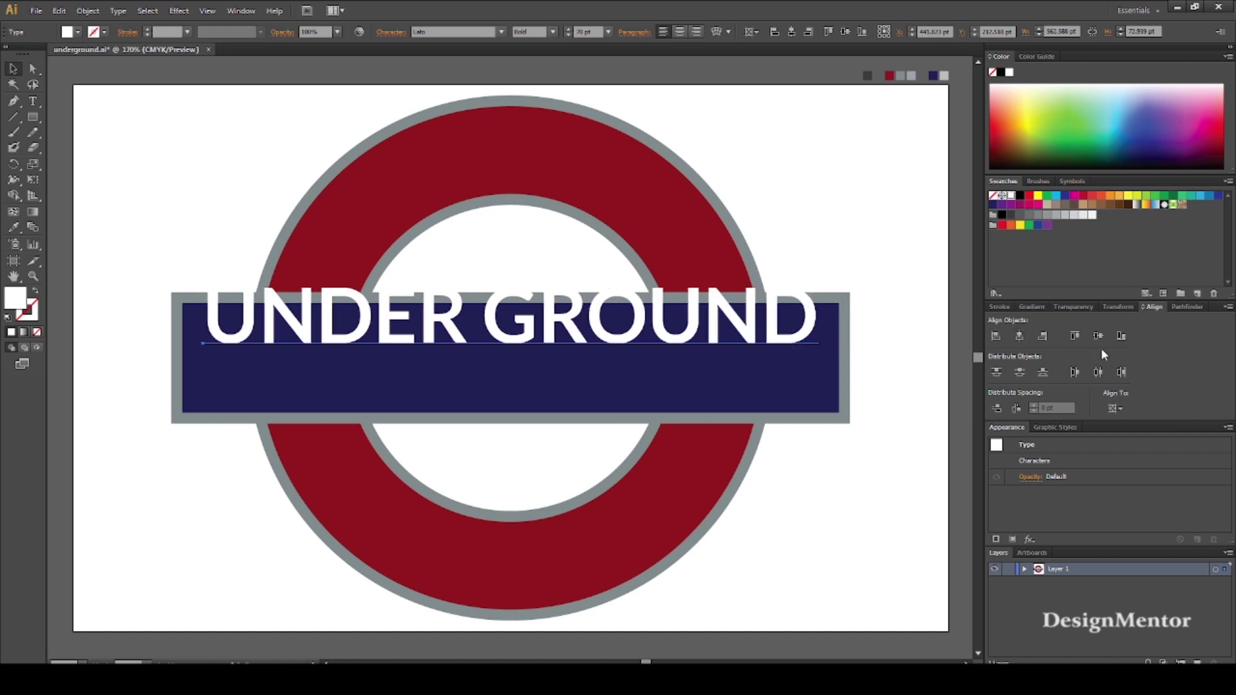
click(1099, 338)
Recolor the "UNDER GROUND" text with the light gray sampled from the color squares above the artboard.
key(i)
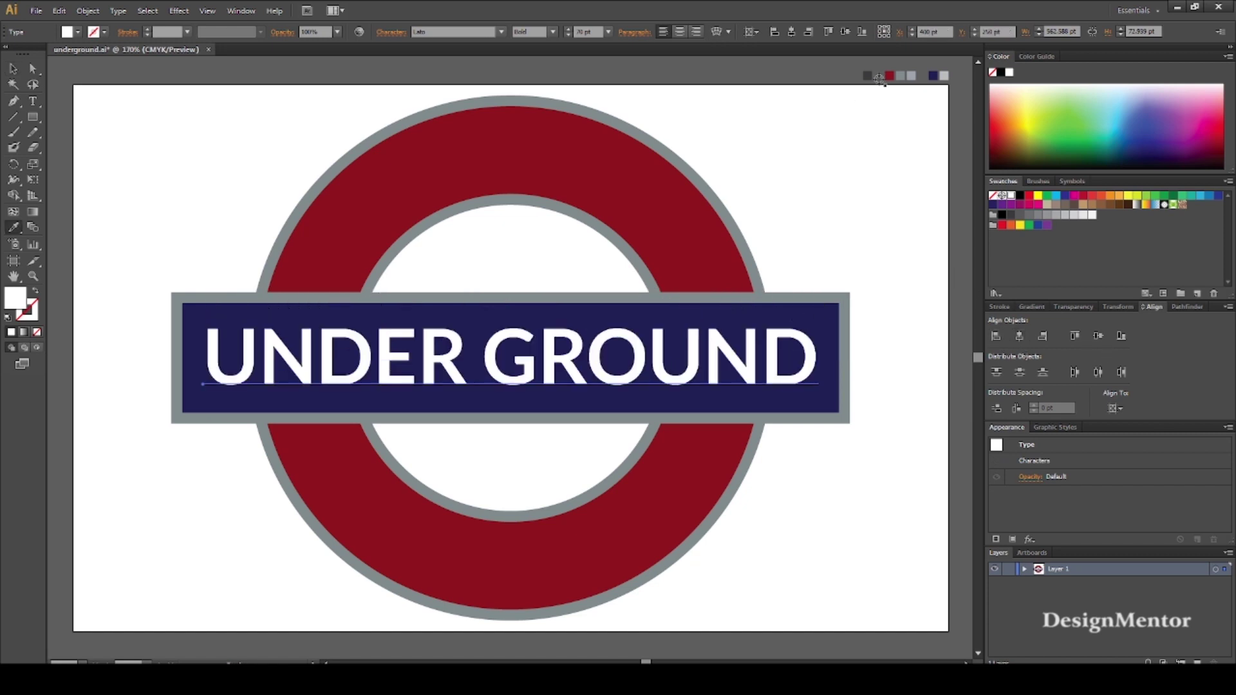
click(912, 76)
click(13, 68)
click(91, 67)
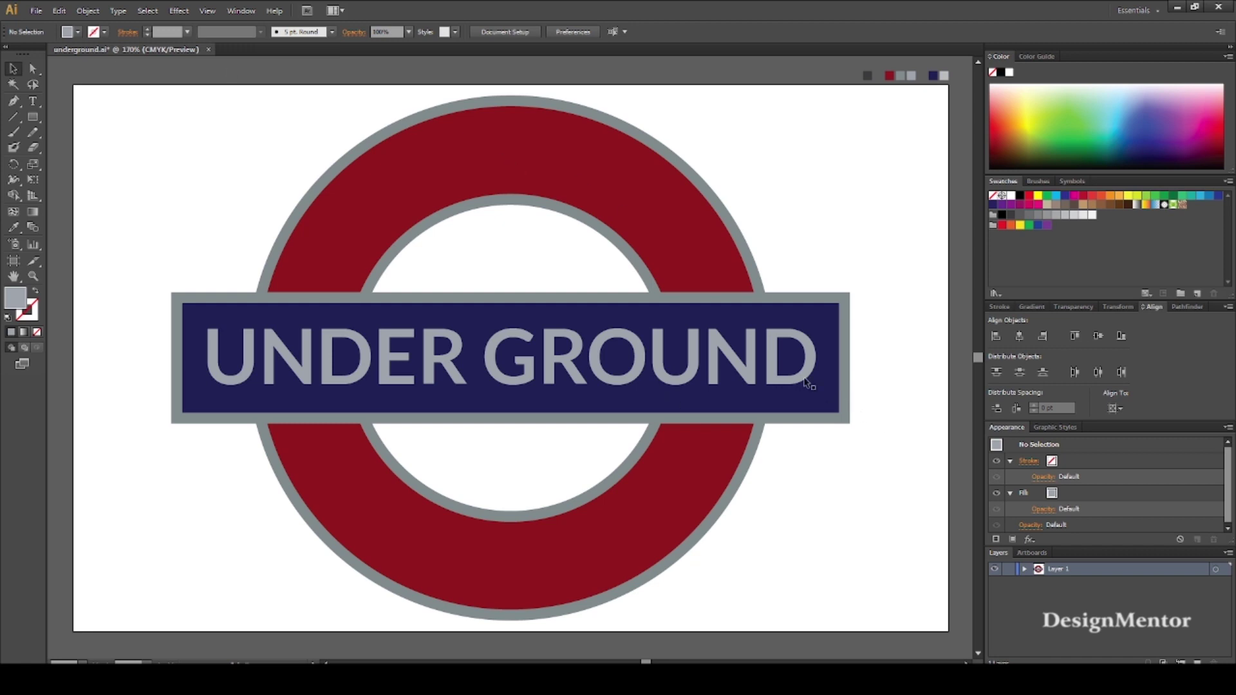
click(773, 365)
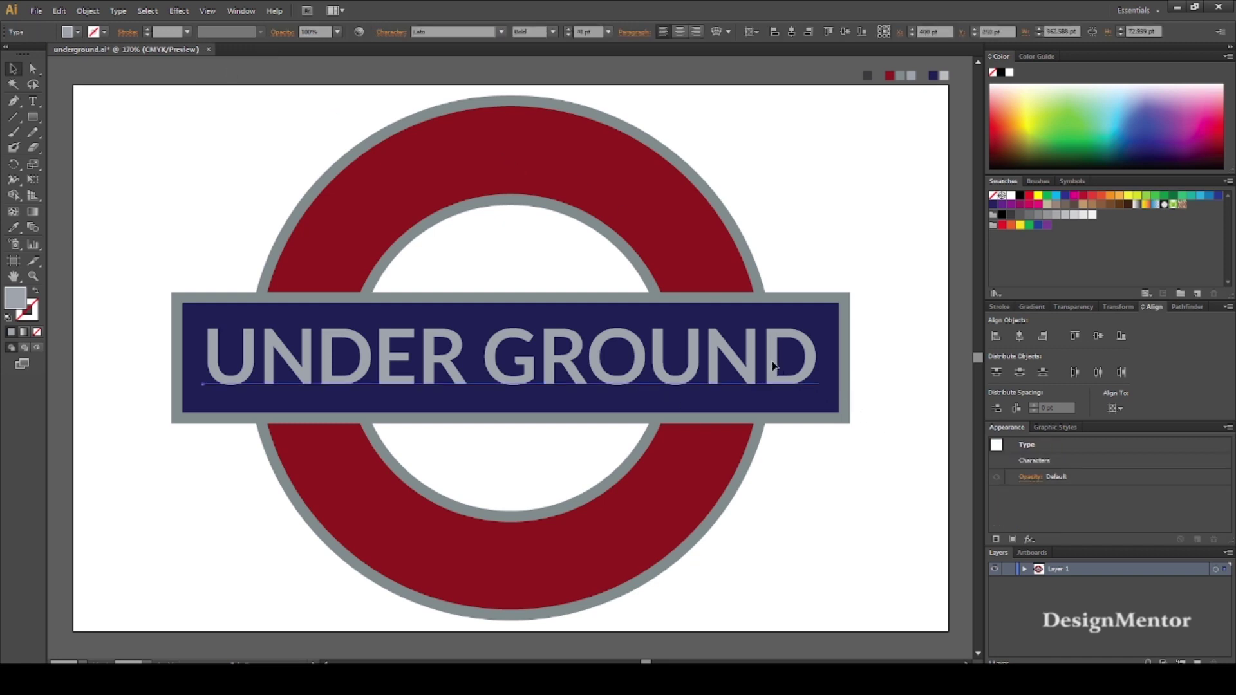
click(829, 253)
Group the roundel shapes and the "UNDER GROUND" text into one object.
drag(216, 124, 766, 486)
click(88, 12)
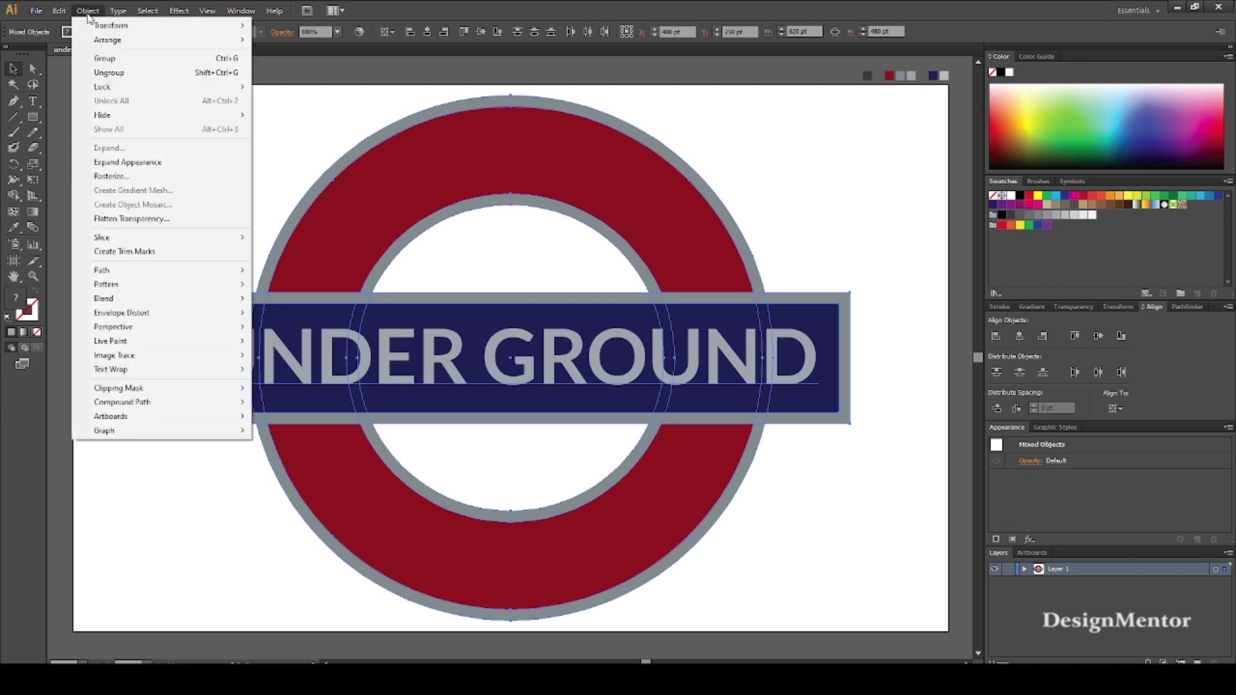
click(105, 59)
click(184, 121)
Apply a 3D Extrude & Bevel effect to the whole logo group, rotated -7° on X, 43° on Y and -3° on Z.
drag(227, 204, 782, 481)
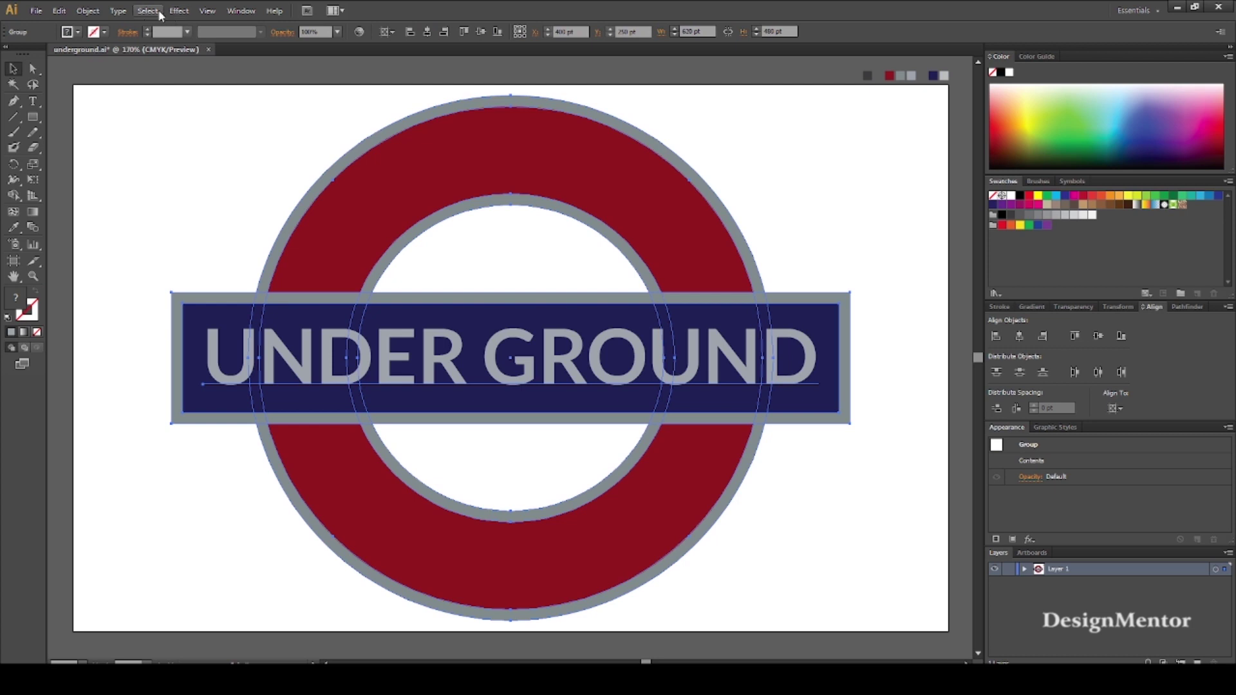
click(179, 11)
mouse_move(271, 84)
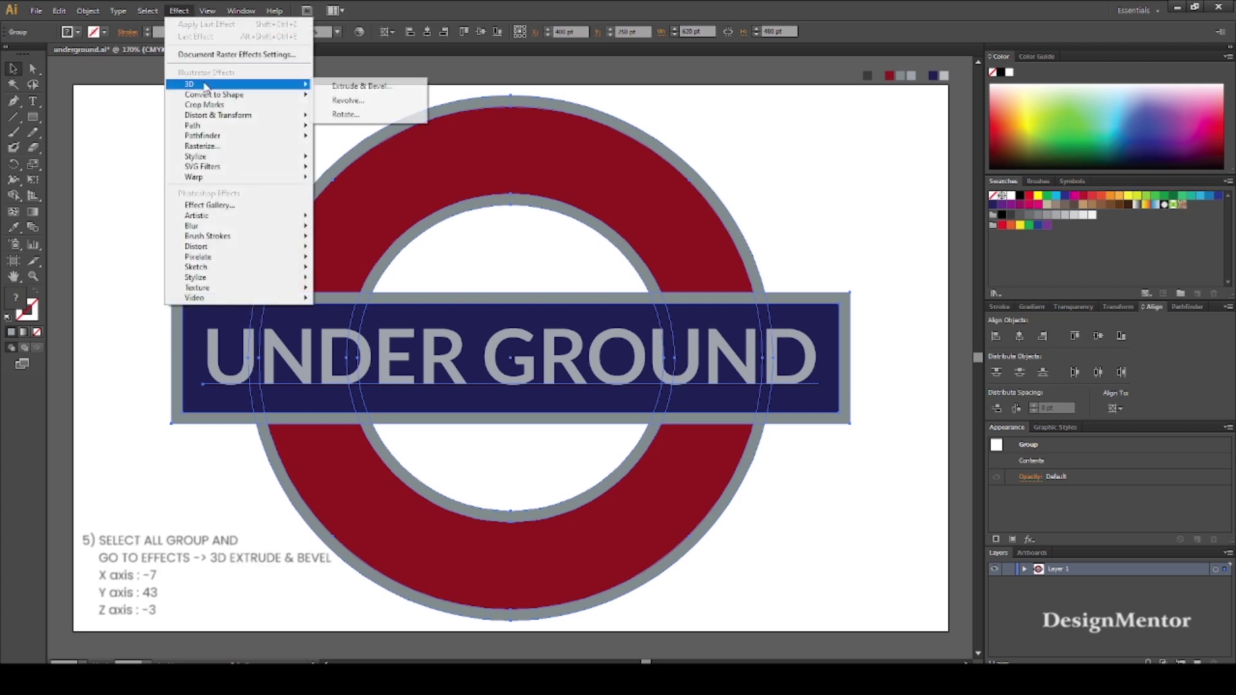
click(374, 90)
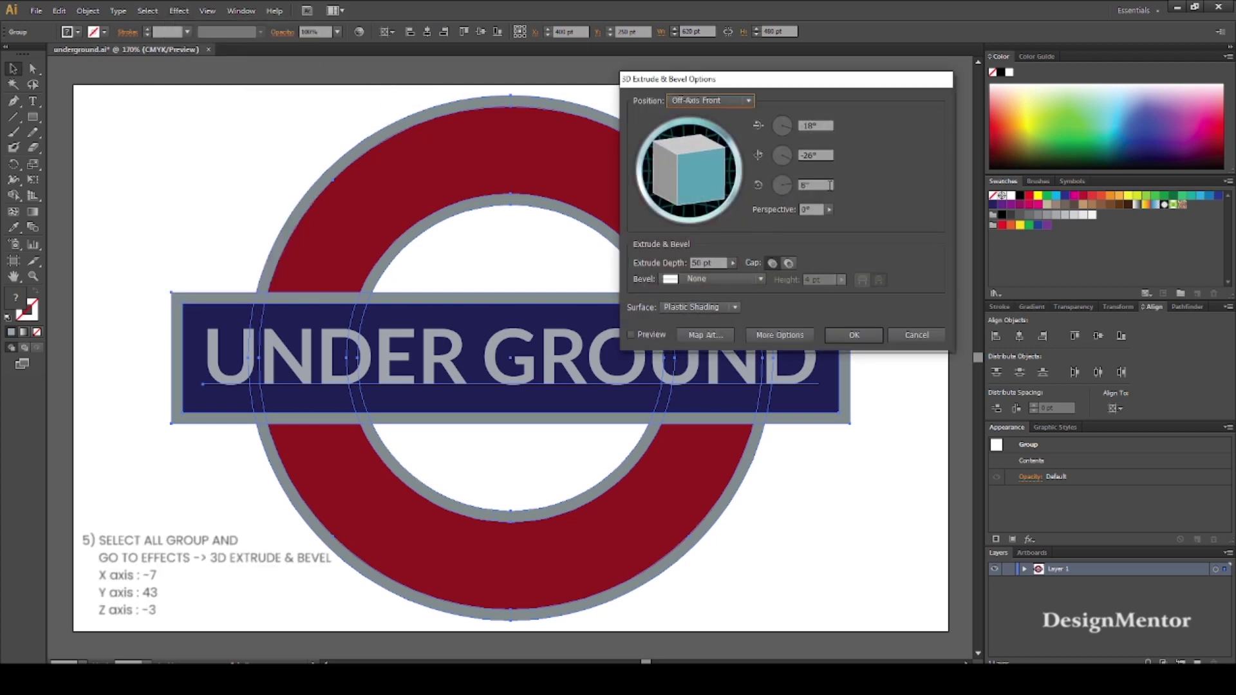
key(Tab)
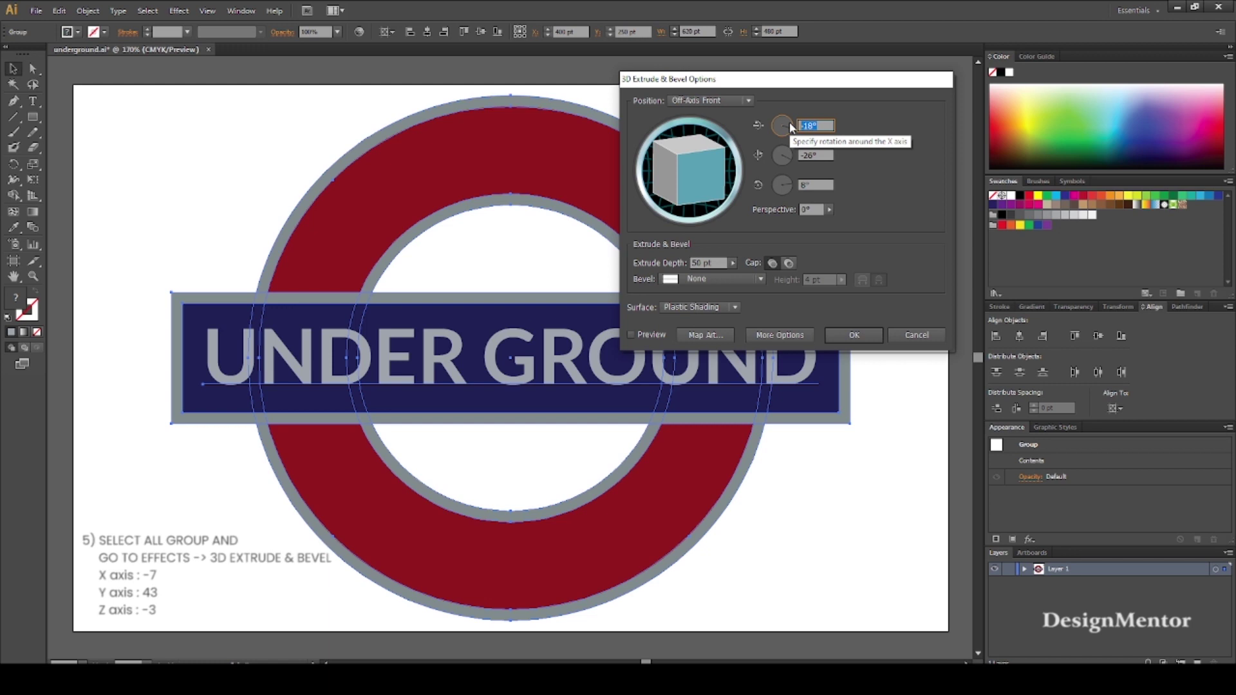
text(-7)
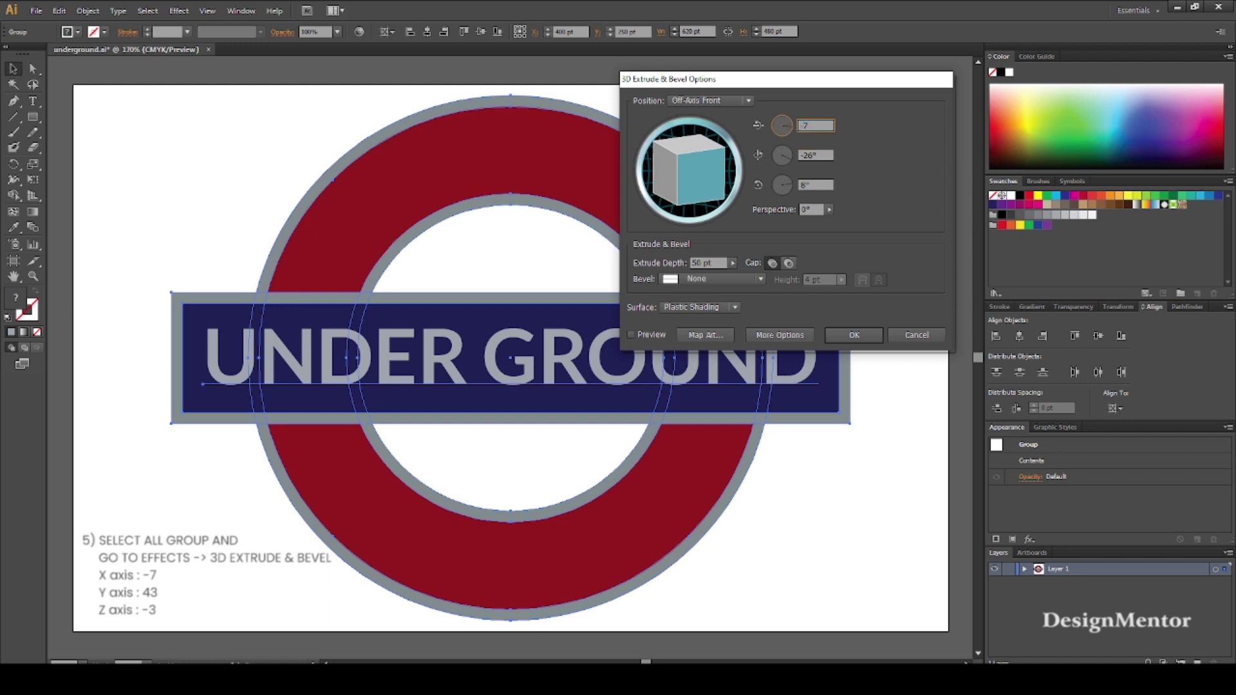
key(Tab)
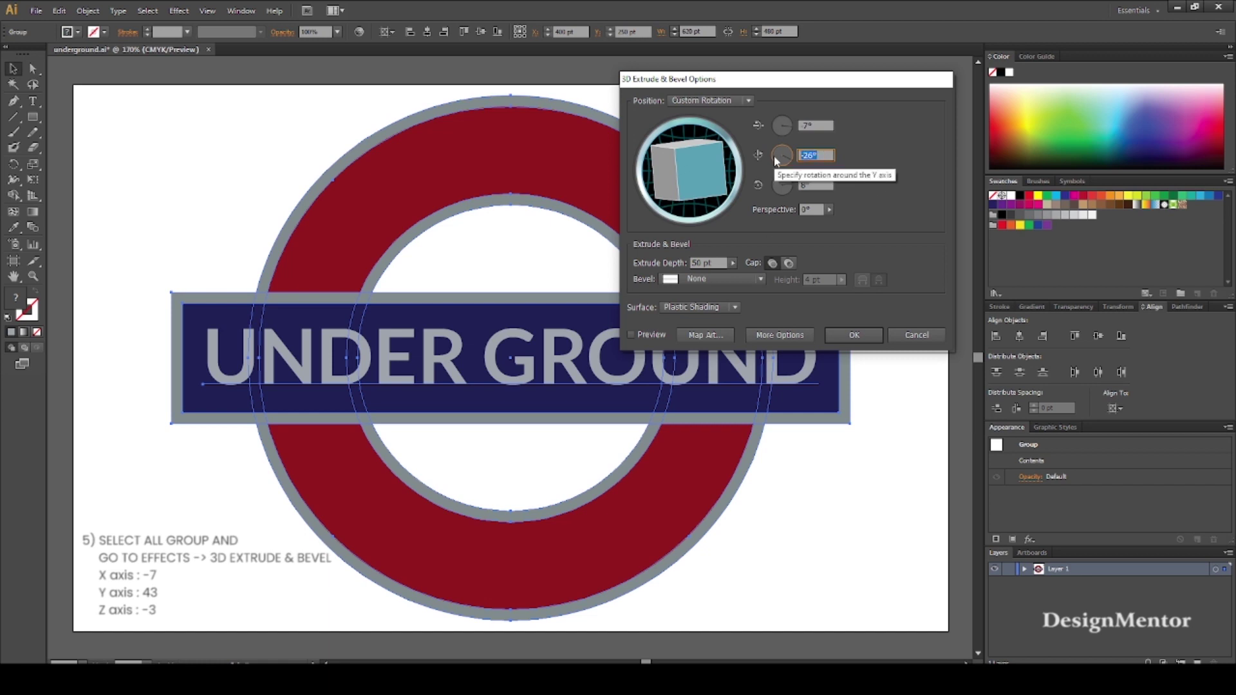
text(43)
key(Tab)
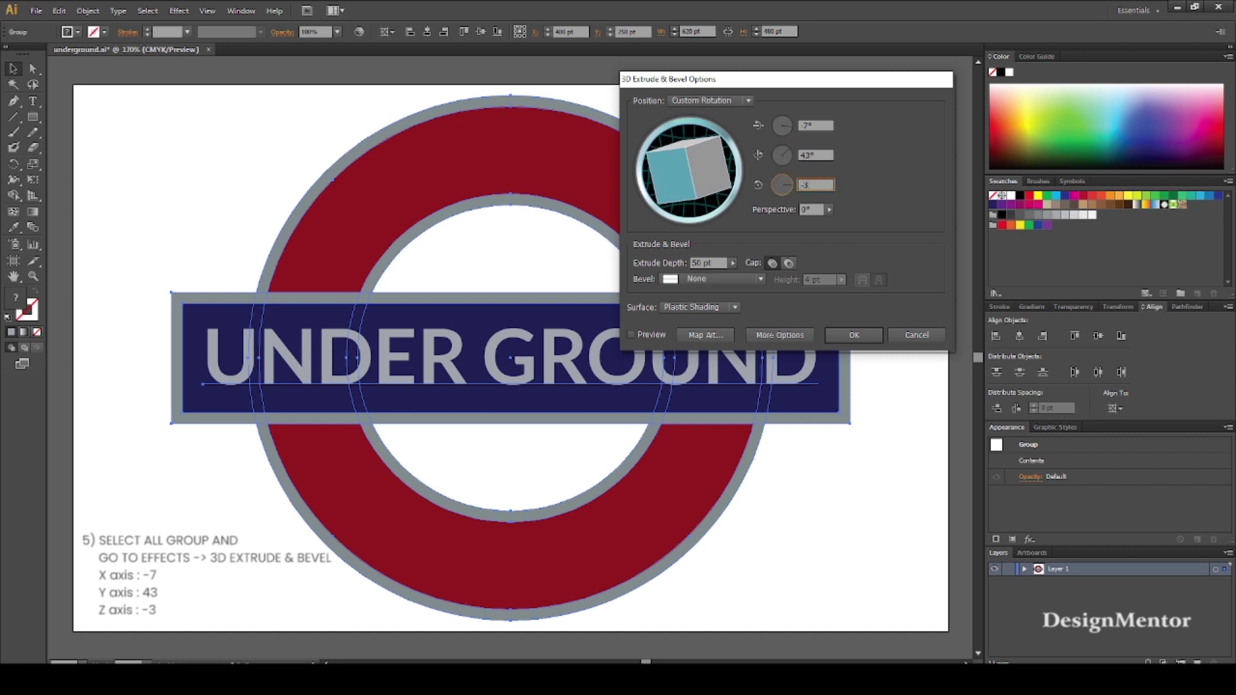
click(631, 335)
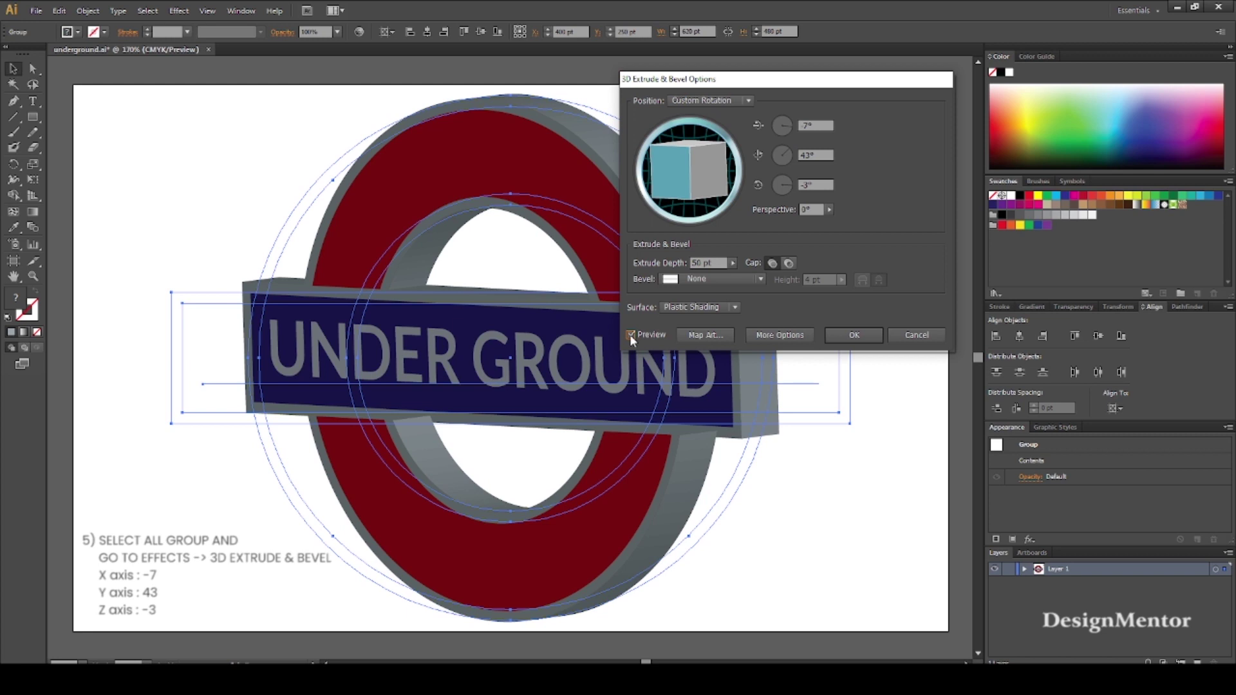
click(854, 335)
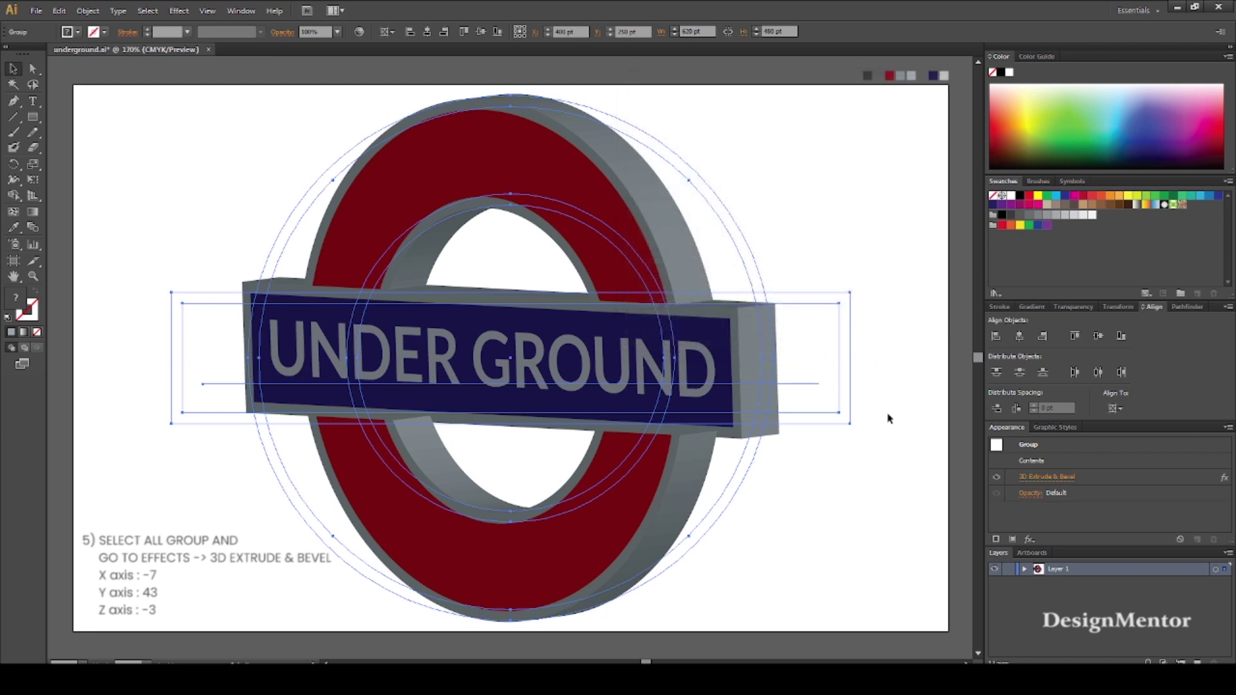
click(887, 418)
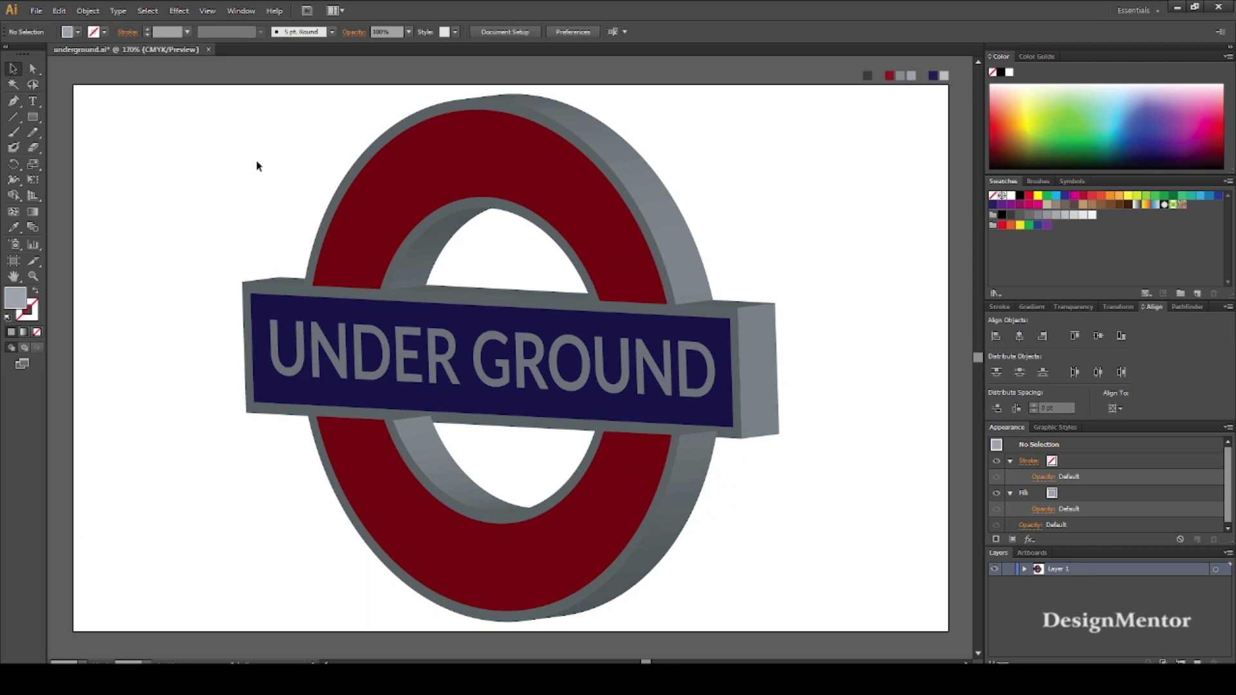
Expand the appearance of the extruded logo and expand the resulting artwork into editable shapes.
drag(229, 158, 746, 499)
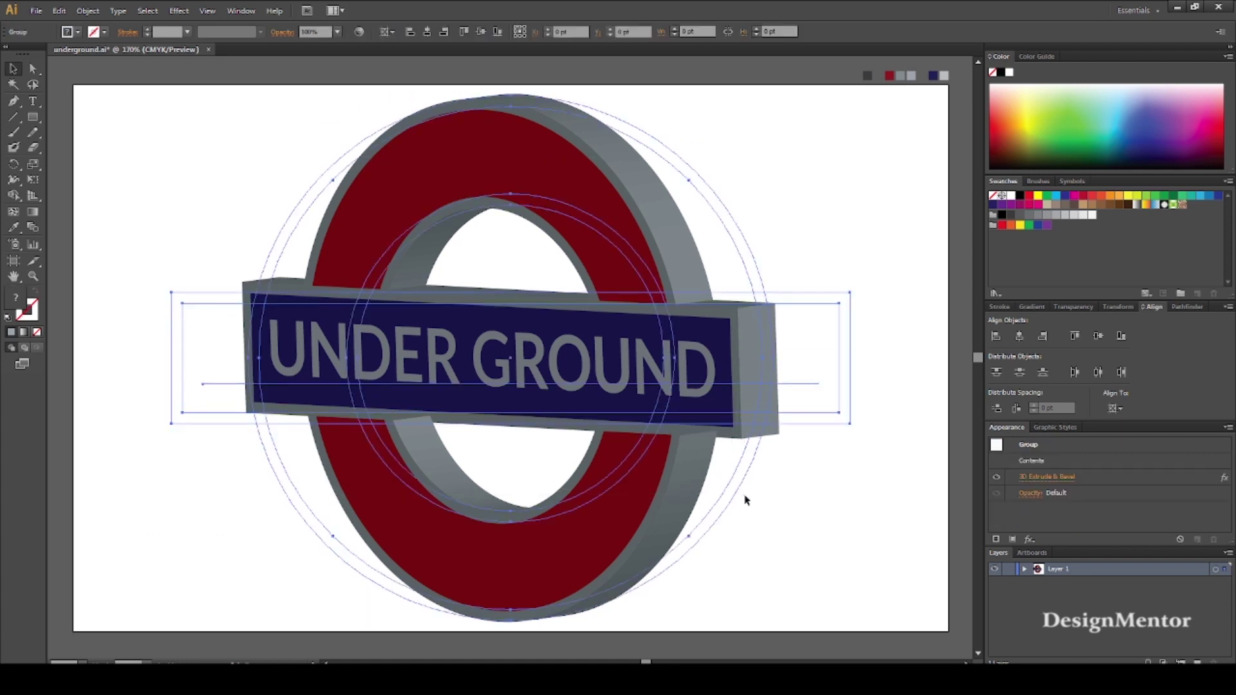
click(88, 11)
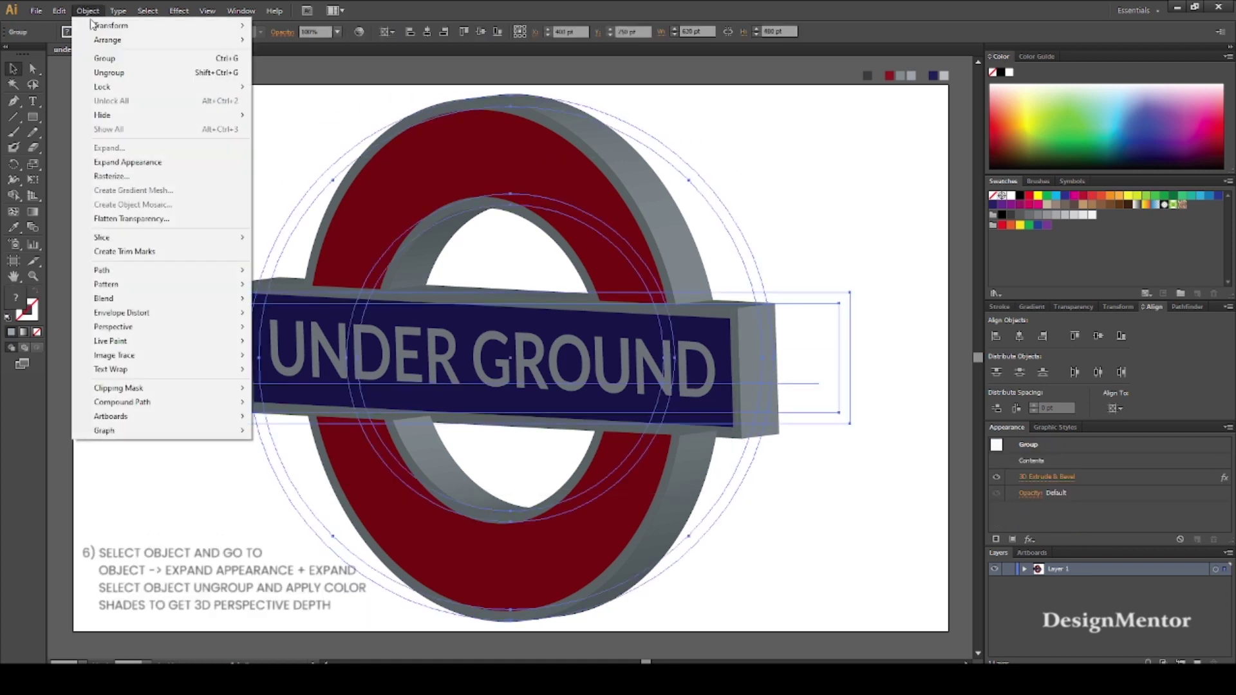
click(126, 161)
click(87, 11)
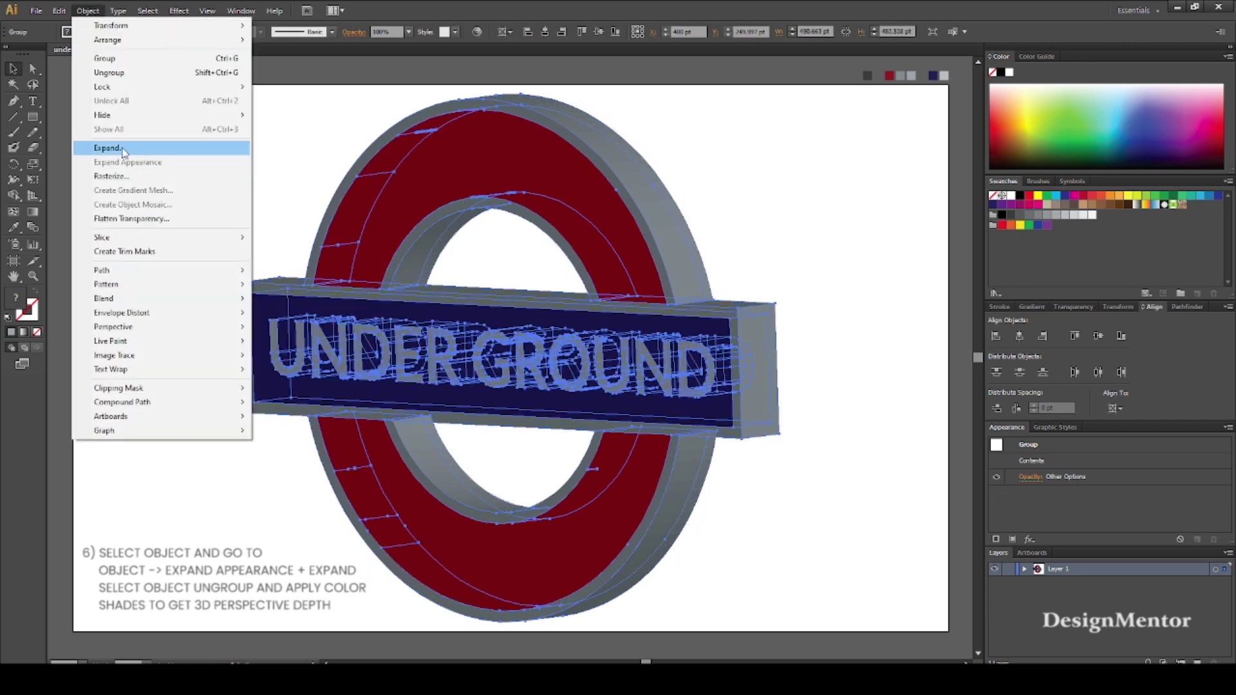
click(123, 149)
click(210, 147)
Ungroup the expanded 3D logo so its individual faces can be selected separately.
click(651, 222)
drag(221, 153, 765, 480)
right_click(670, 269)
click(708, 343)
right_click(681, 267)
click(750, 233)
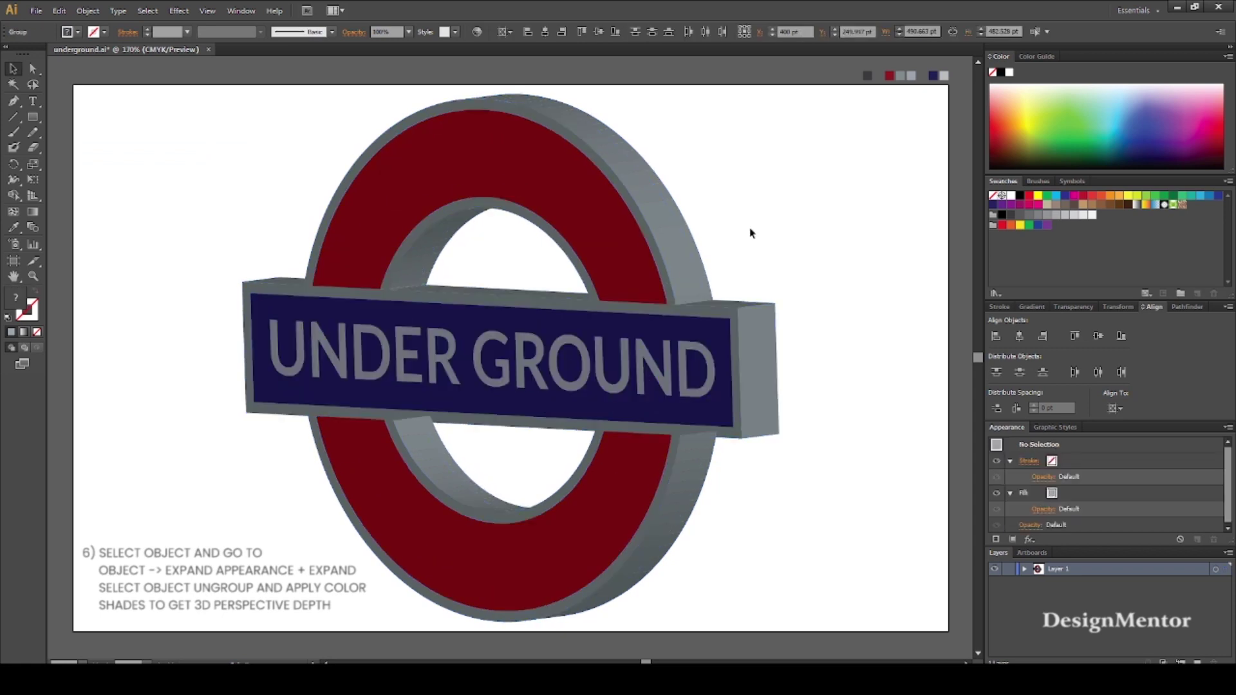
click(690, 246)
click(806, 209)
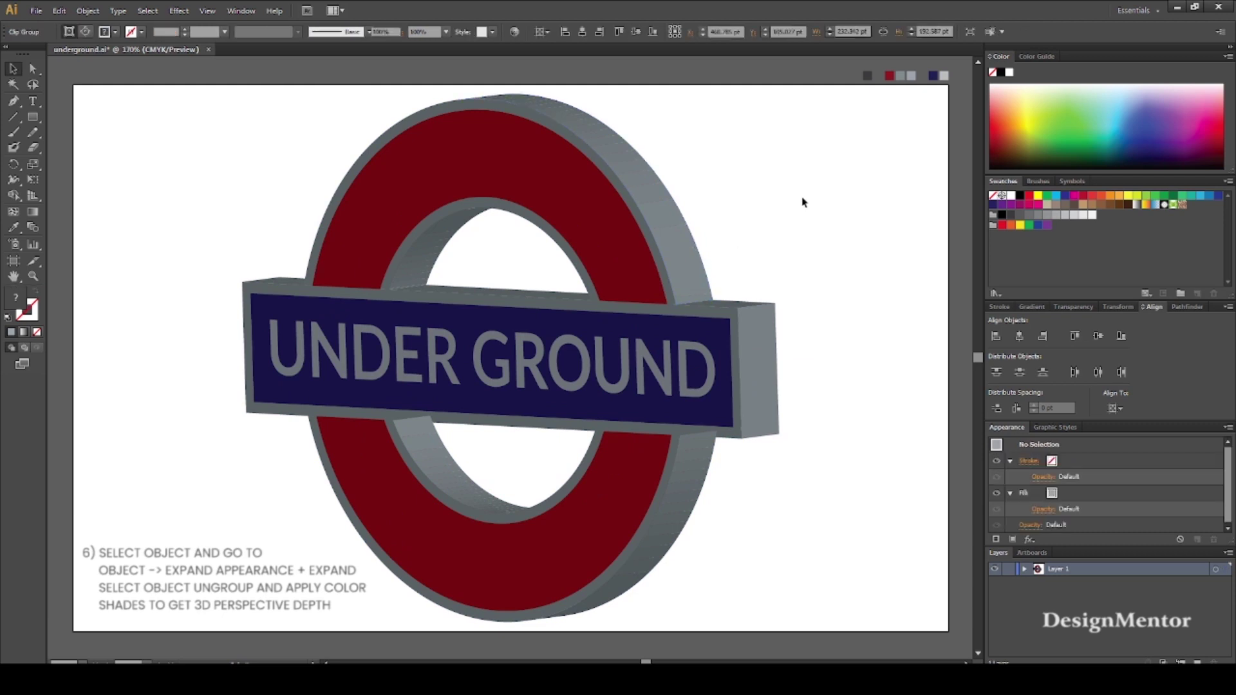
Draw a rectangle about 136 by 59 pt beside the logo's lower part, filled with the dark gray sampled from the color squares.
click(30, 118)
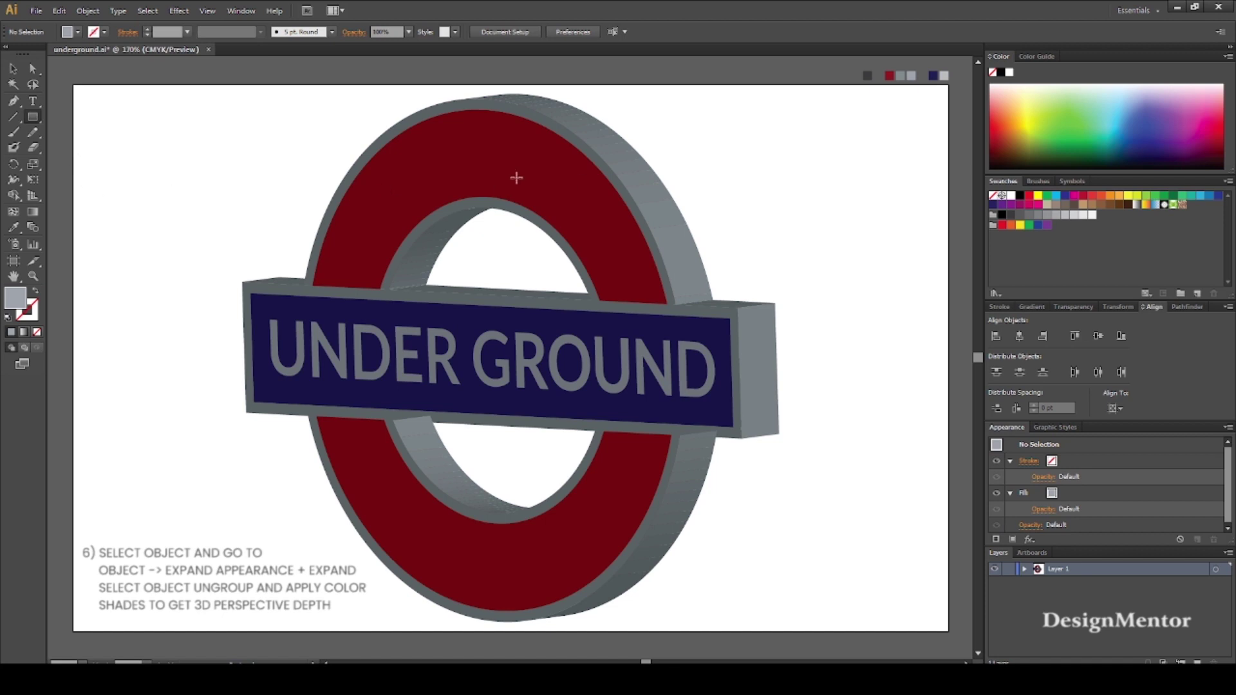
key(i)
click(868, 76)
key(m)
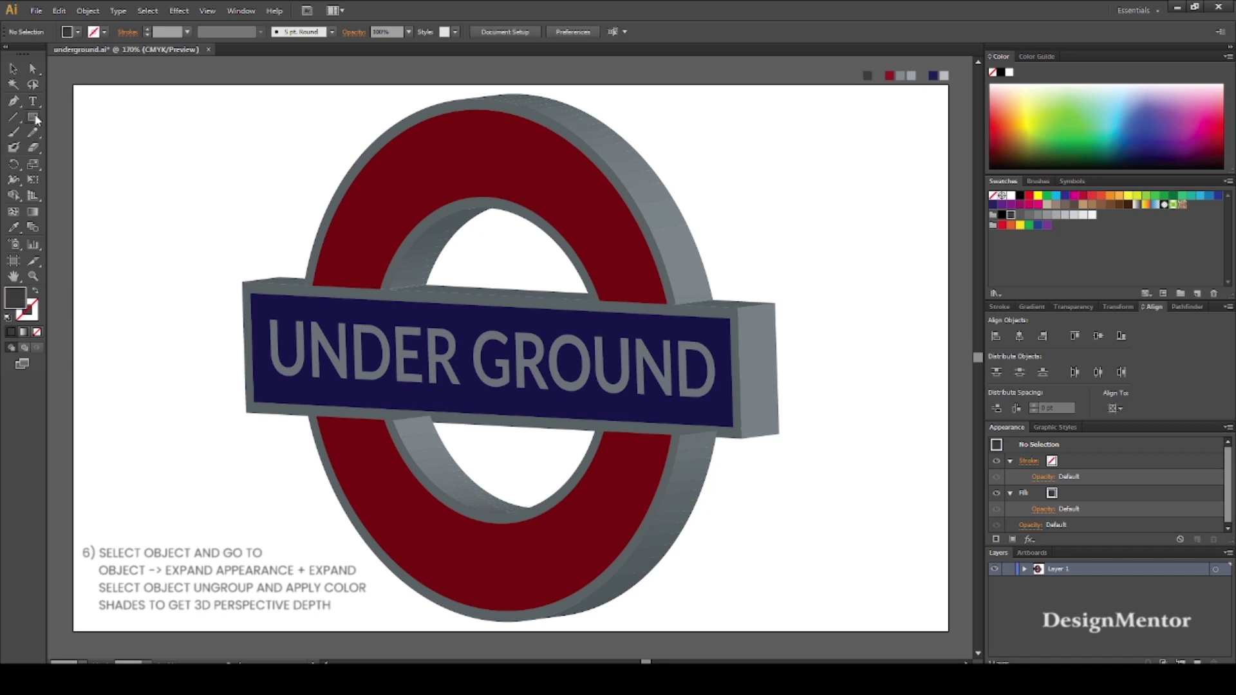
drag(763, 502, 913, 567)
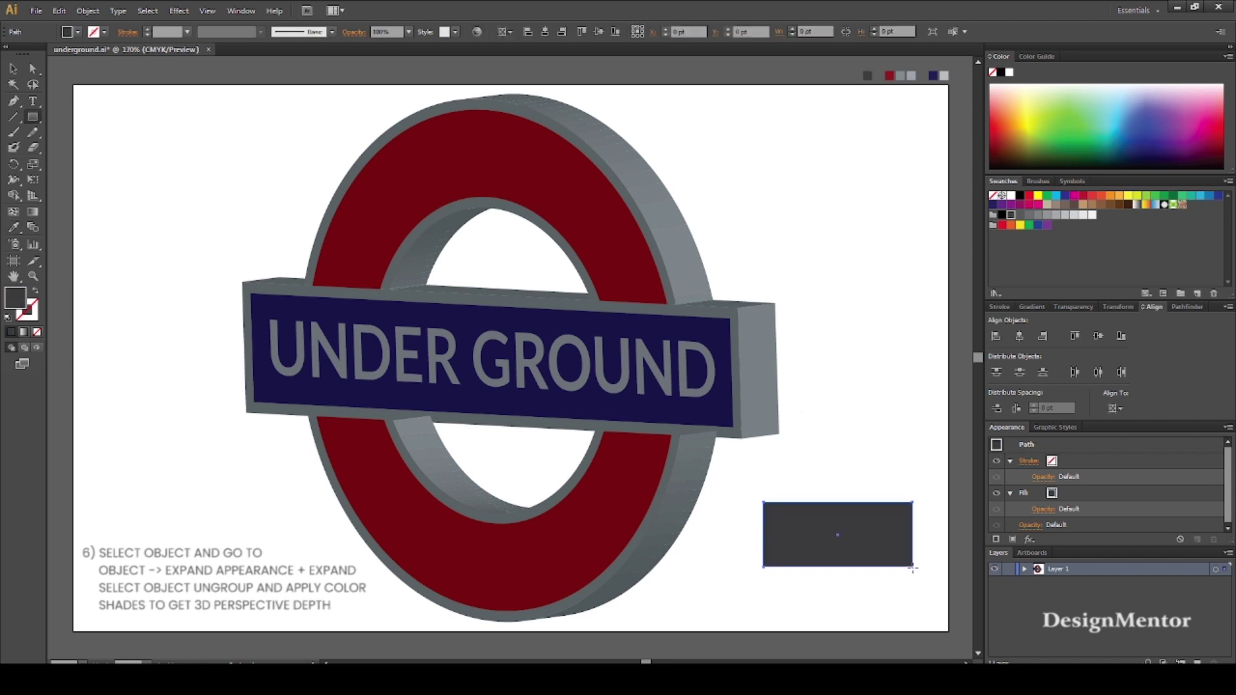
Send the dark gray rectangle to the back, behind the logo artwork.
key(v)
right_click(859, 520)
mouse_move(933, 499)
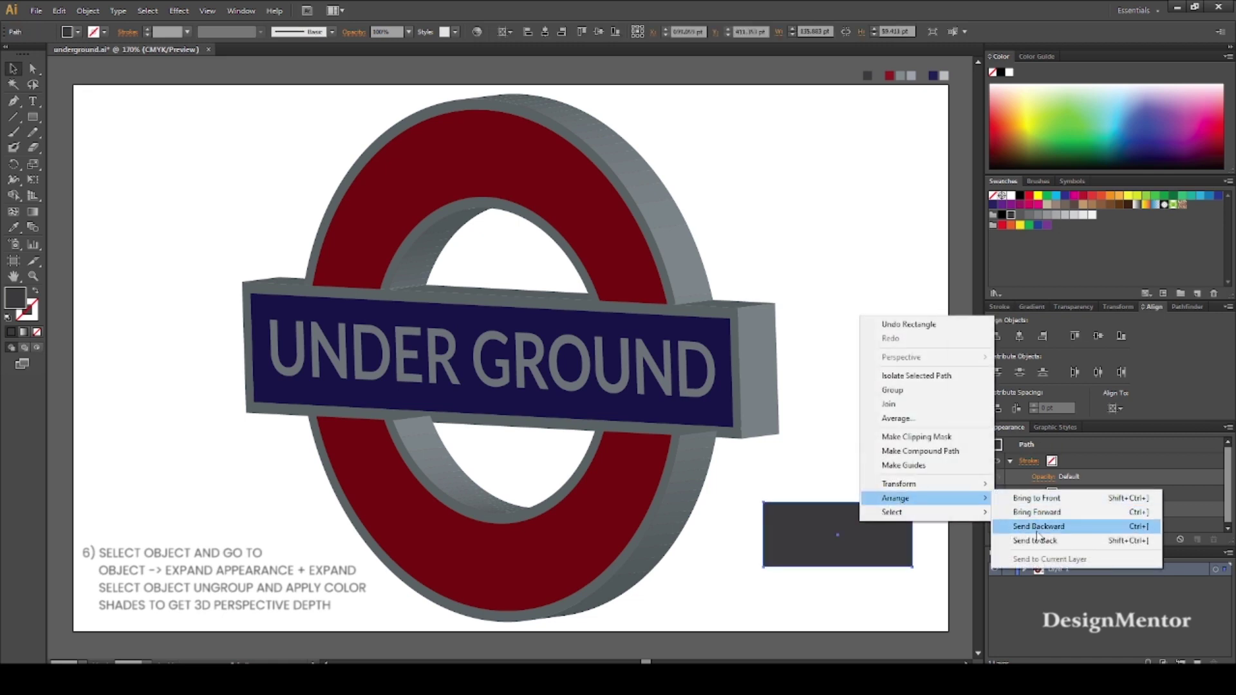
click(1035, 540)
click(876, 477)
click(860, 543)
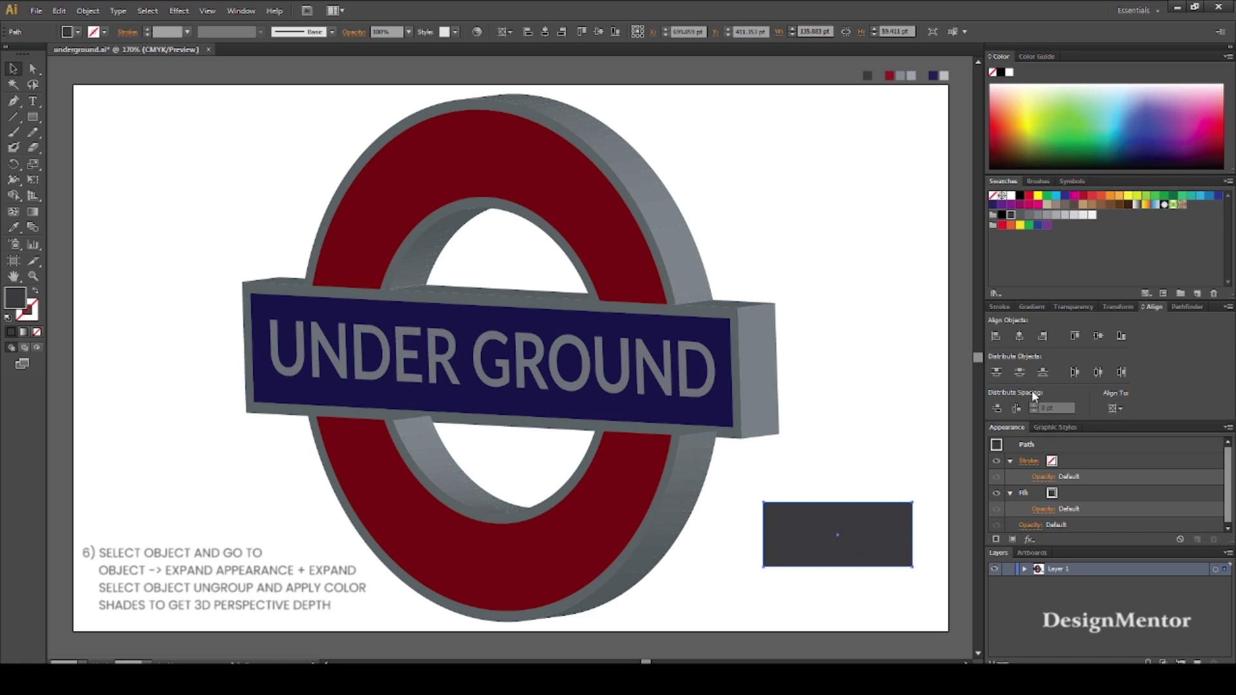
right_click(874, 537)
mouse_move(908, 517)
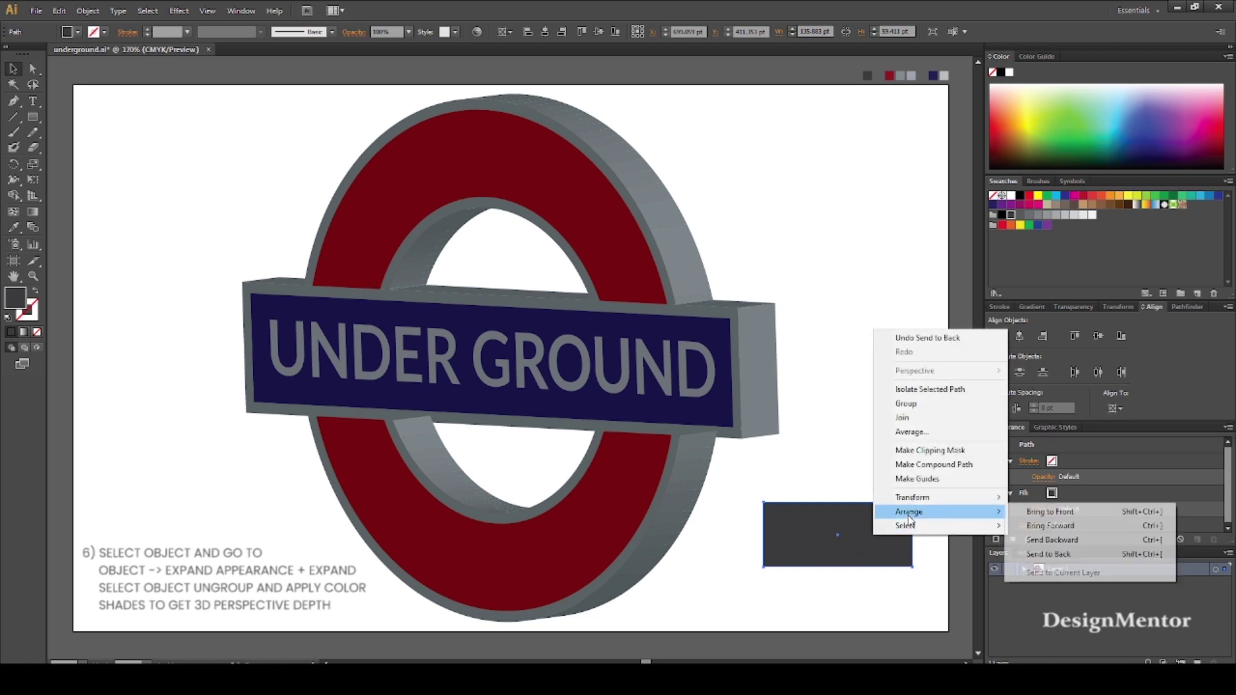
click(1049, 554)
Resize the dark gray rectangle to 800 by 500 pt and center it horizontally and vertically on the artboard.
click(807, 31)
text(800)
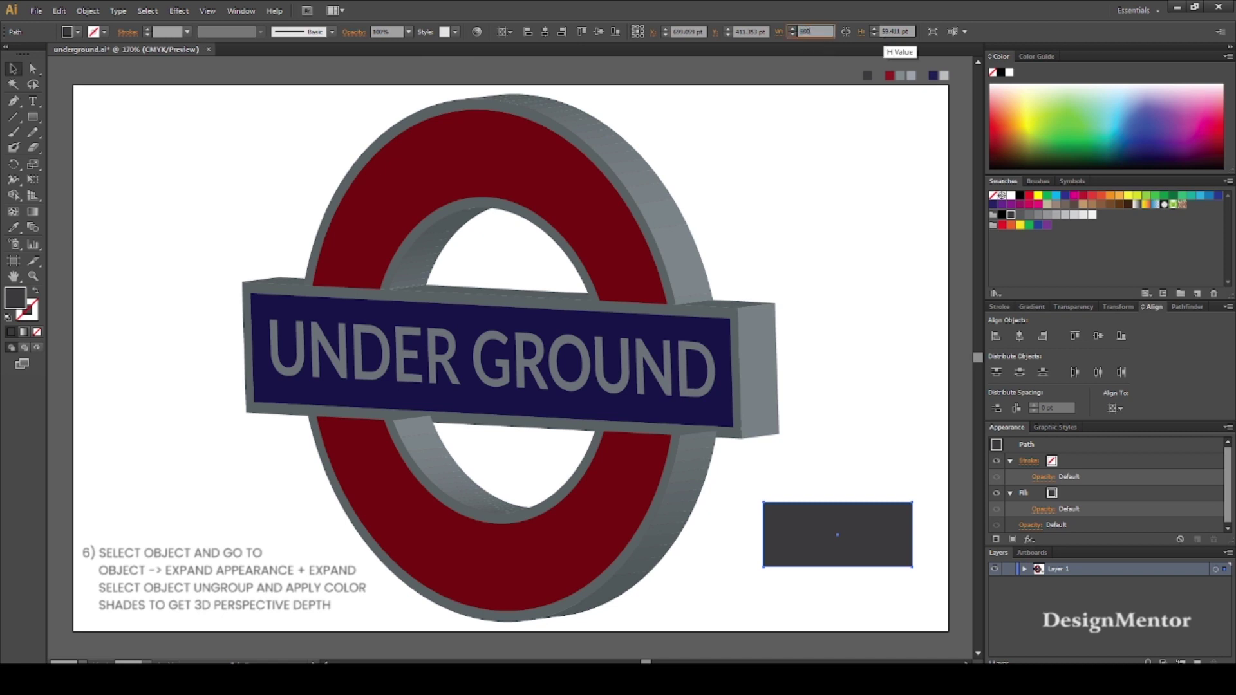
key(Tab)
text(500)
key(Return)
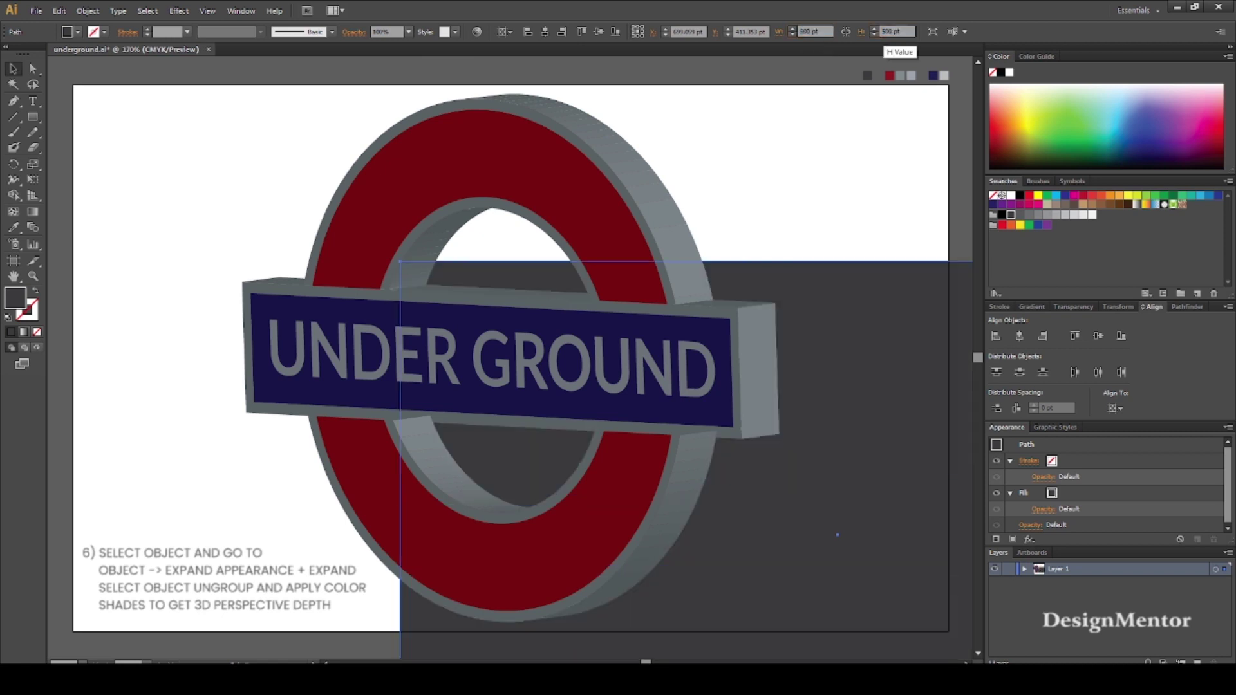
click(1021, 337)
click(1098, 336)
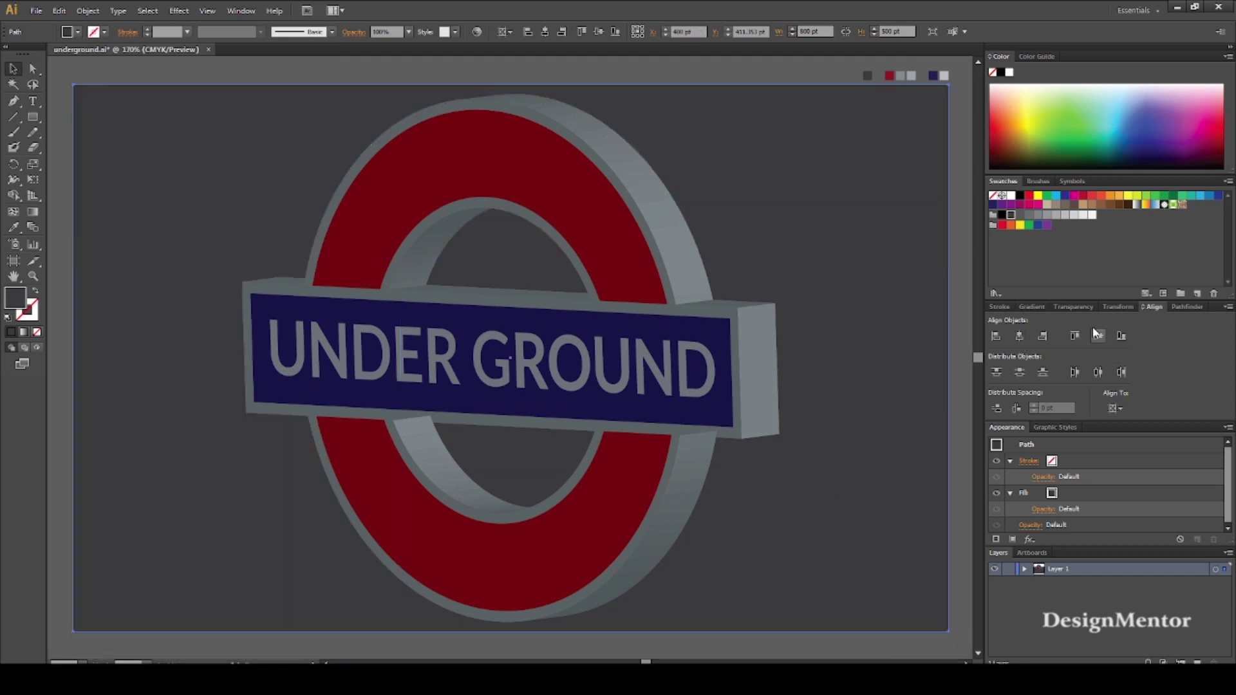
Lock the dark gray background rectangle so it cannot be selected.
click(87, 10)
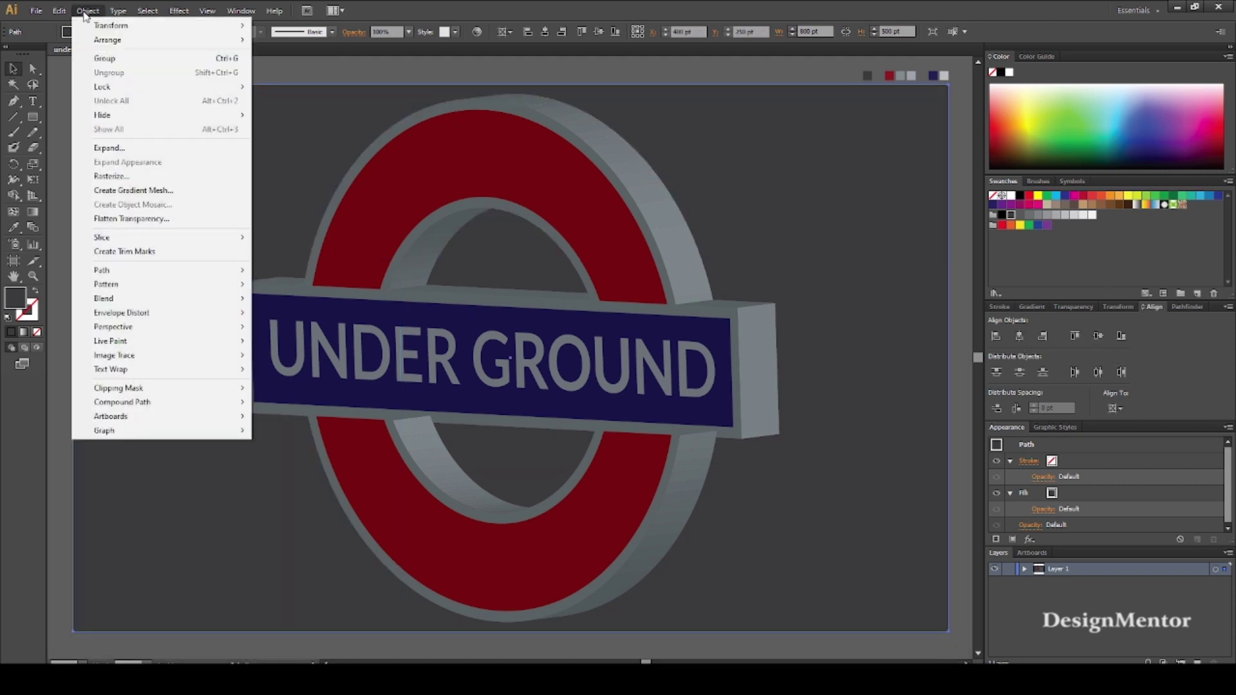
mouse_move(189, 91)
click(286, 87)
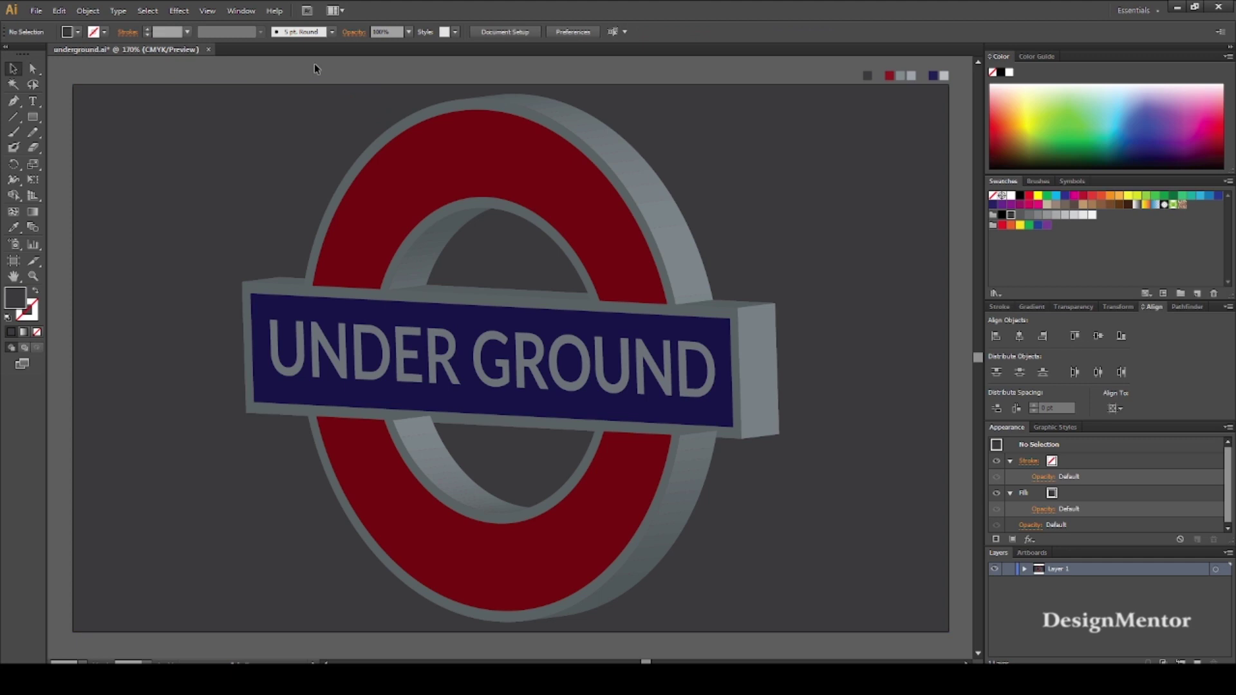
Unite the ring's upper outer side face into one shape and fill it with the light gray sampled from the color squares.
click(612, 149)
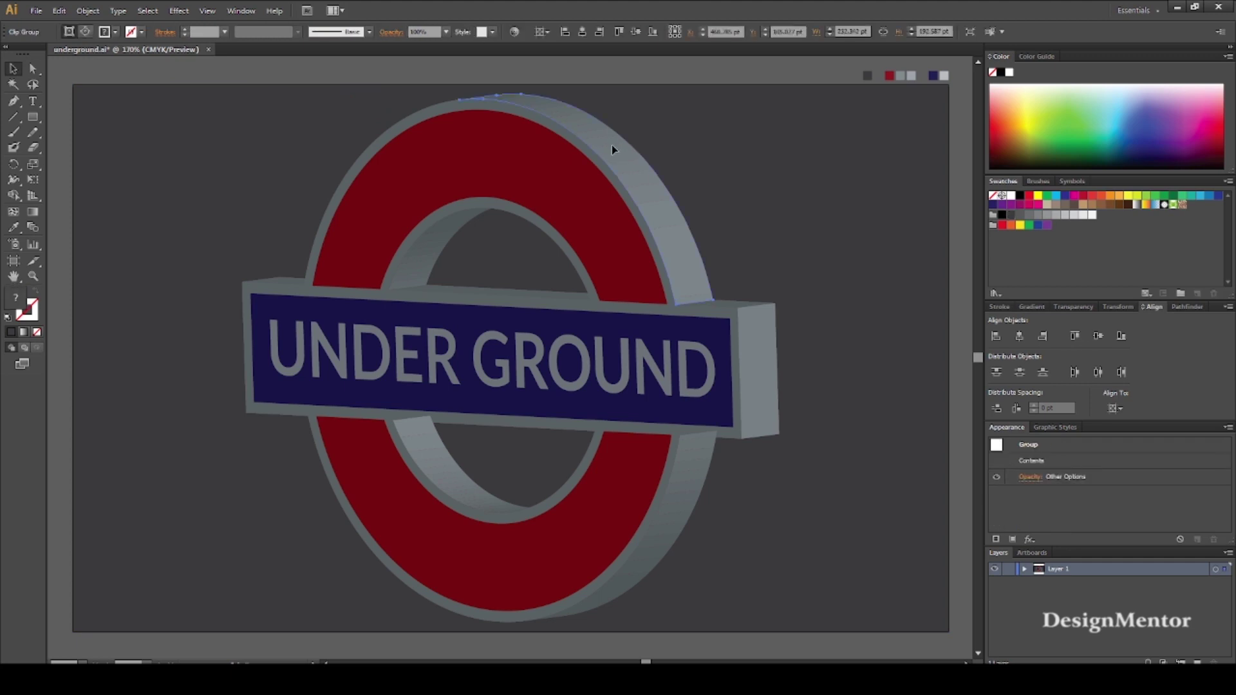
click(1188, 307)
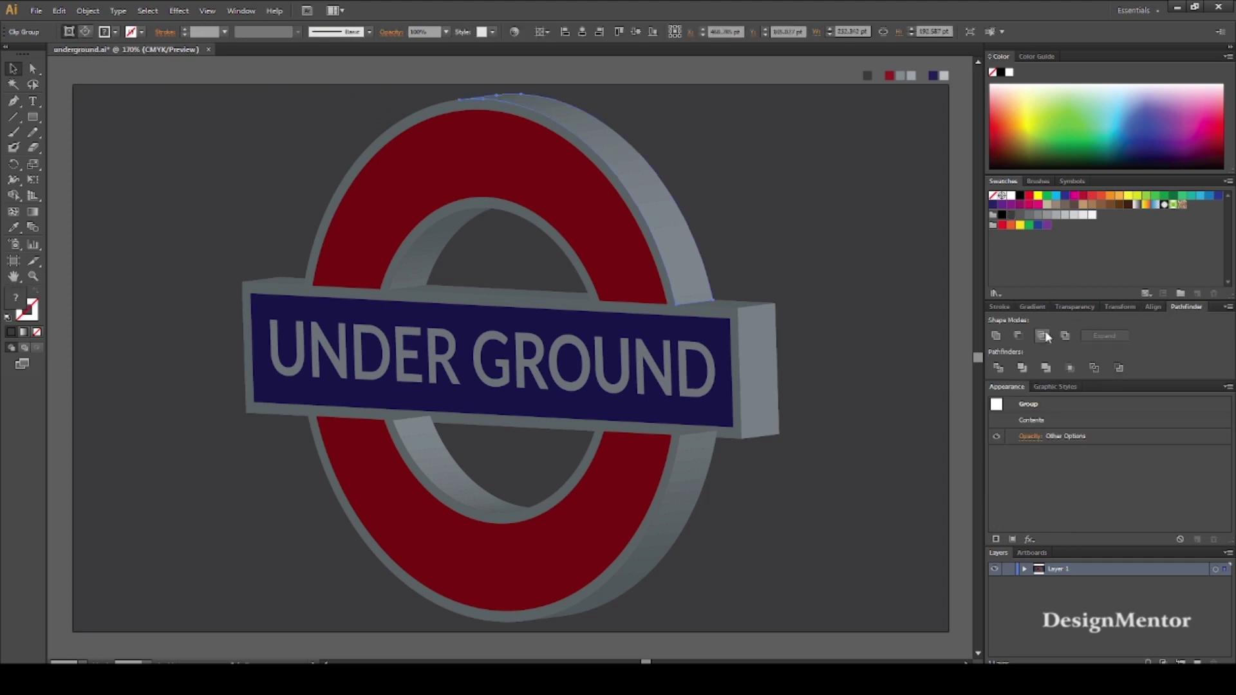
click(997, 334)
key(i)
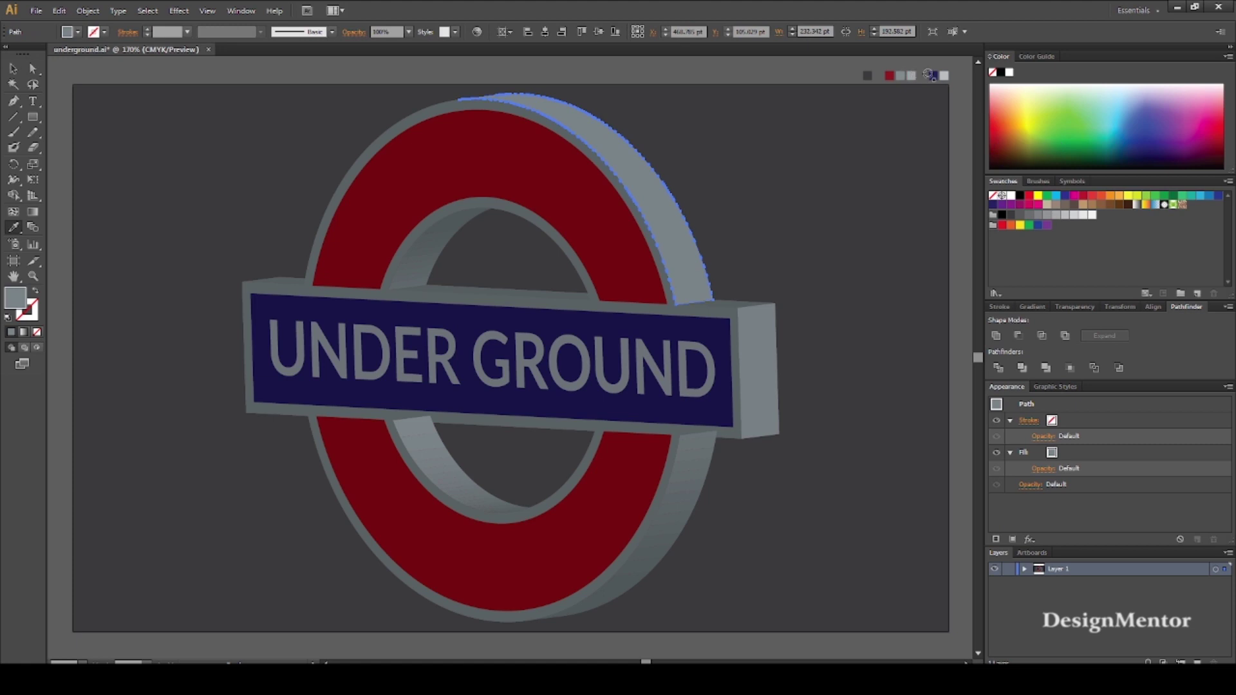
click(943, 76)
key(v)
click(802, 224)
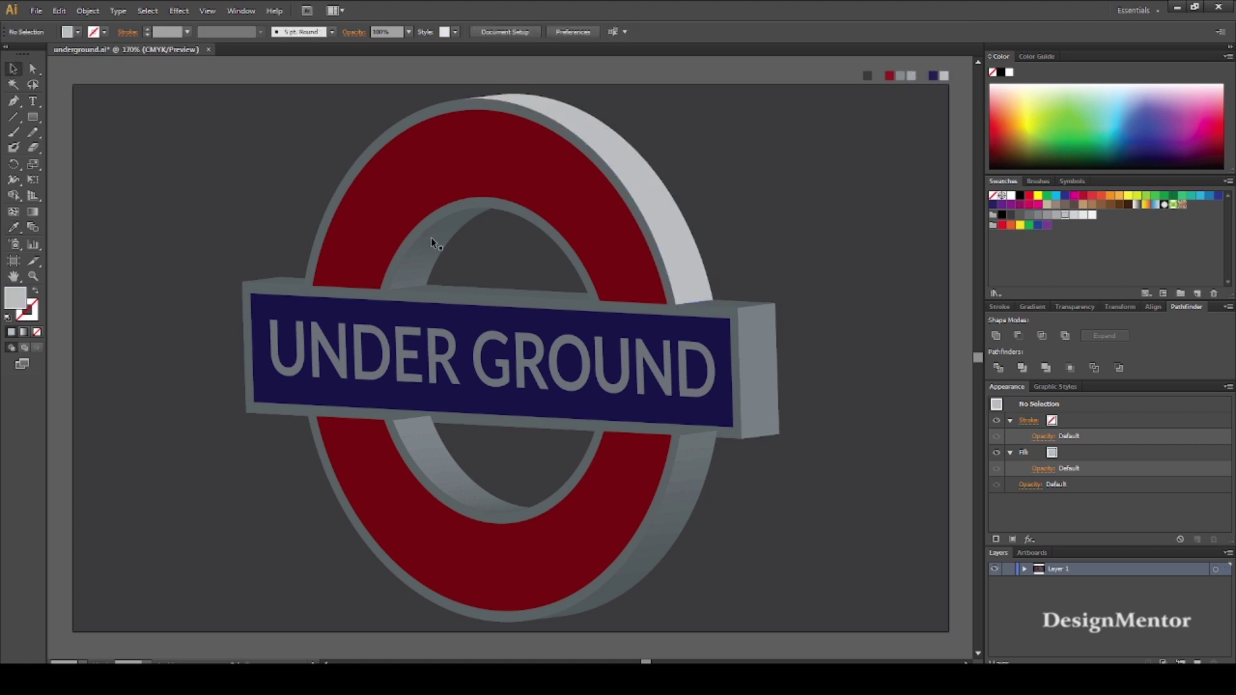
Fill the ring's upper inner side face with the light gray sampled from the outer side face.
click(430, 238)
key(i)
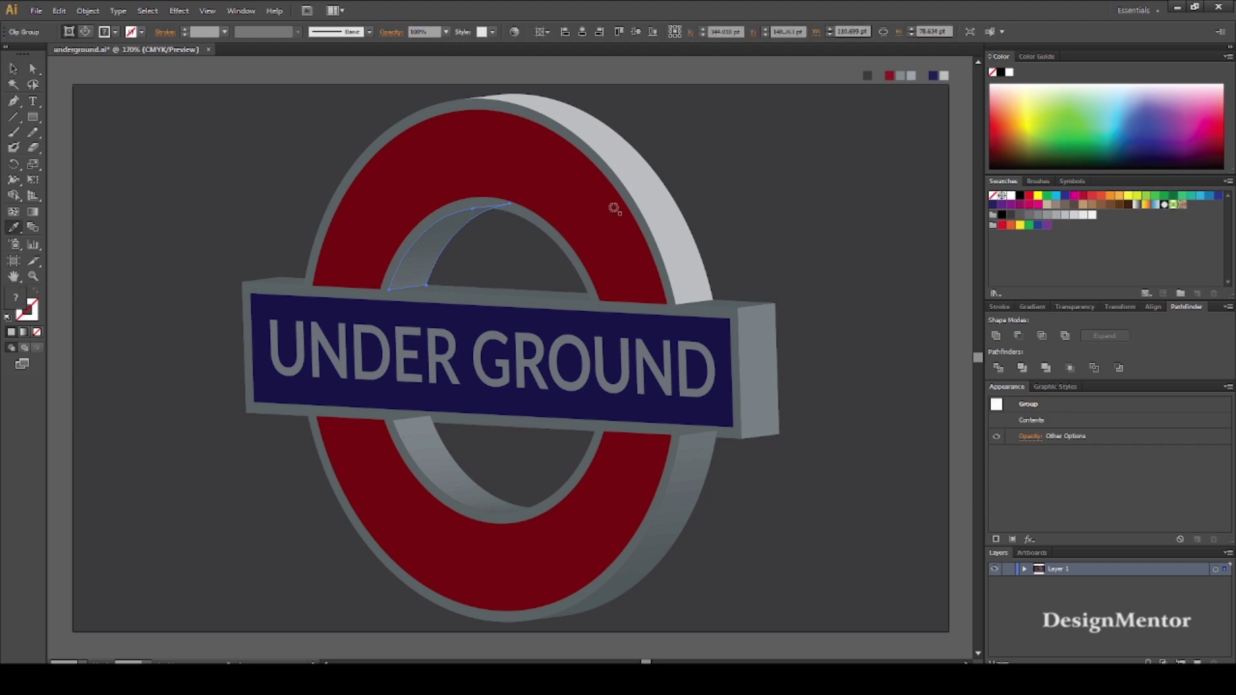
click(661, 203)
key(v)
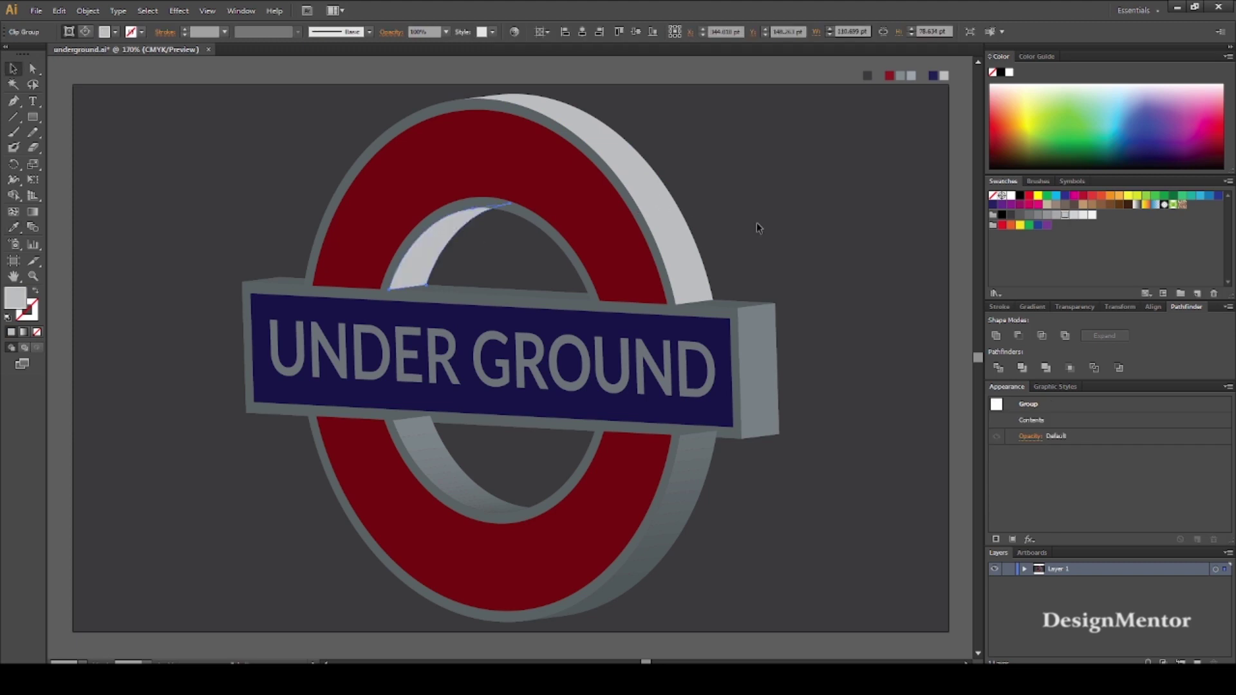
Unite the ring's lower inner side face into one shape and fill it with the light gray from the color squares.
click(501, 475)
click(443, 478)
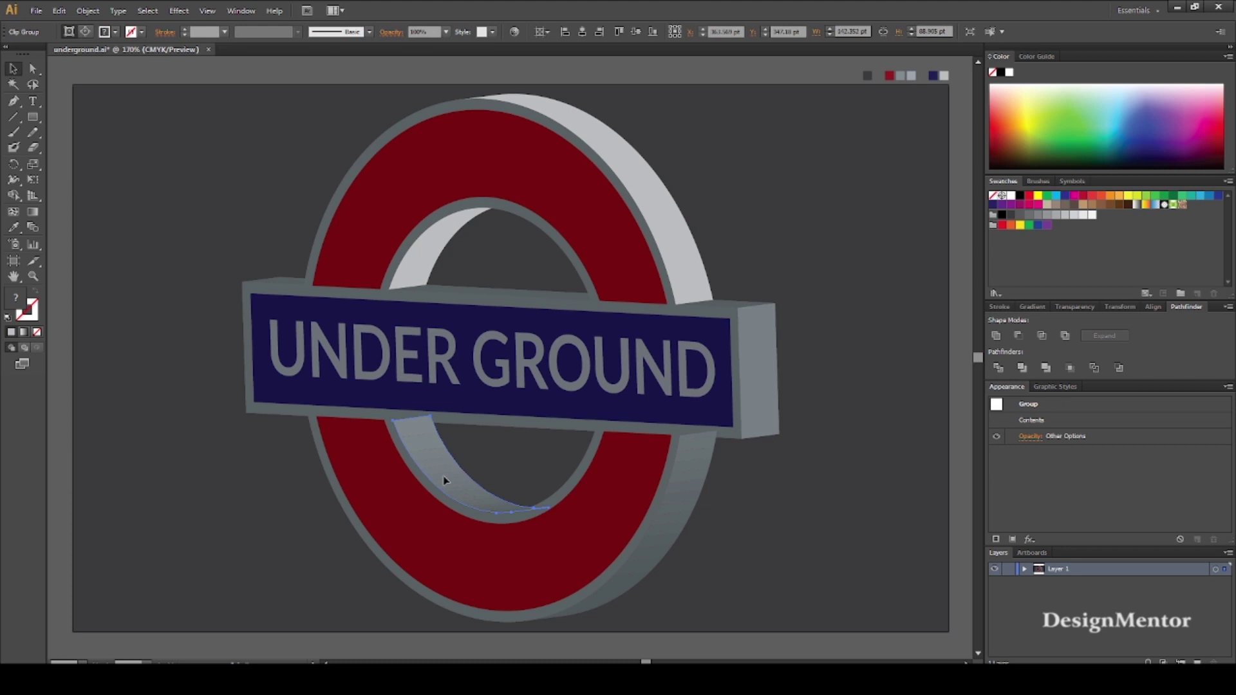
click(996, 336)
key(i)
click(944, 77)
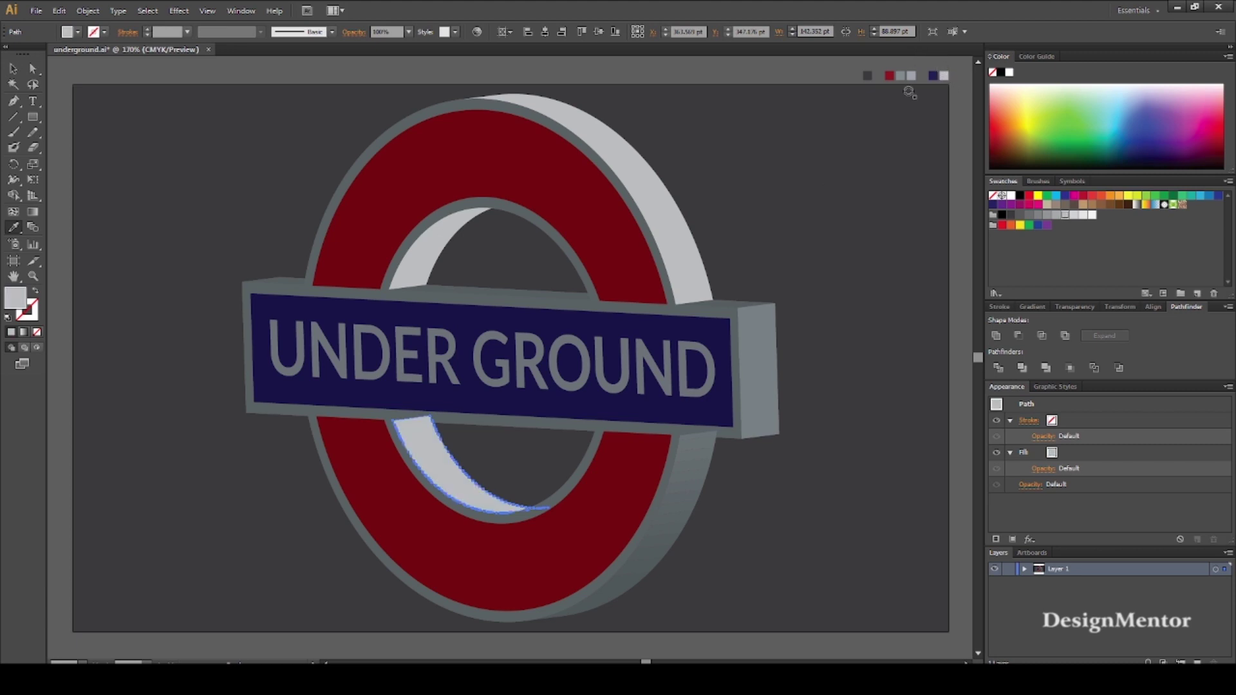
key(v)
click(733, 322)
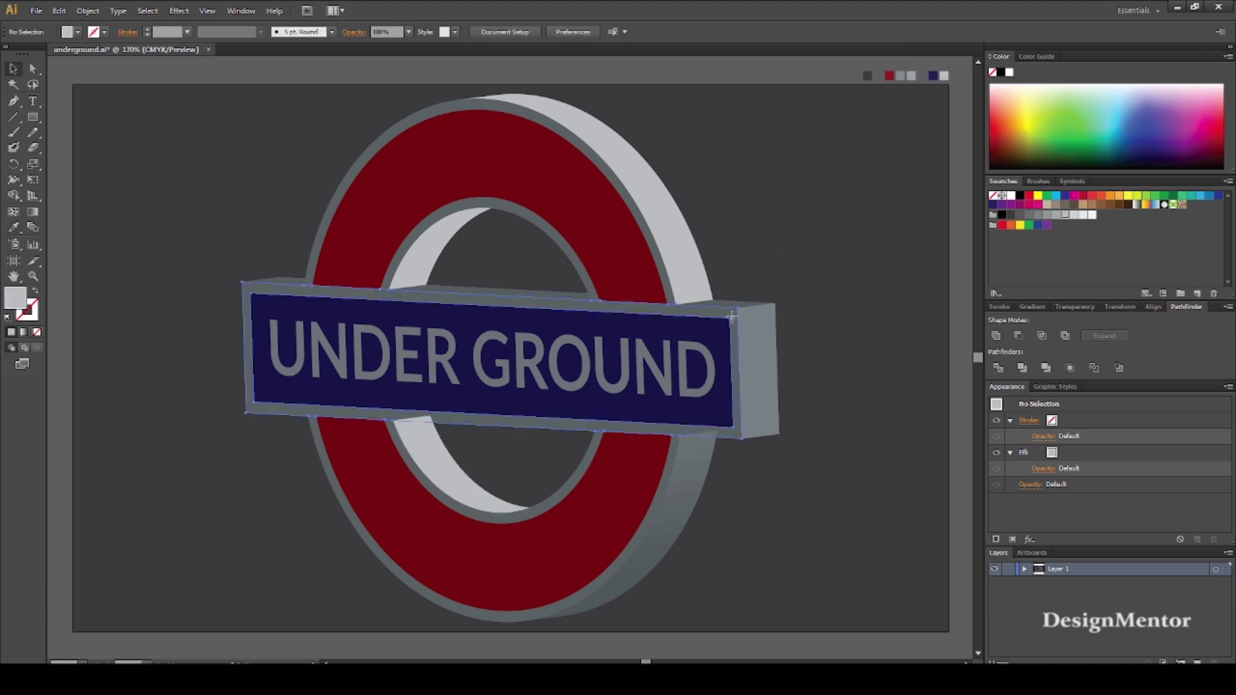
Bring the gray front frame of the logo's bar to the front.
right_click(734, 322)
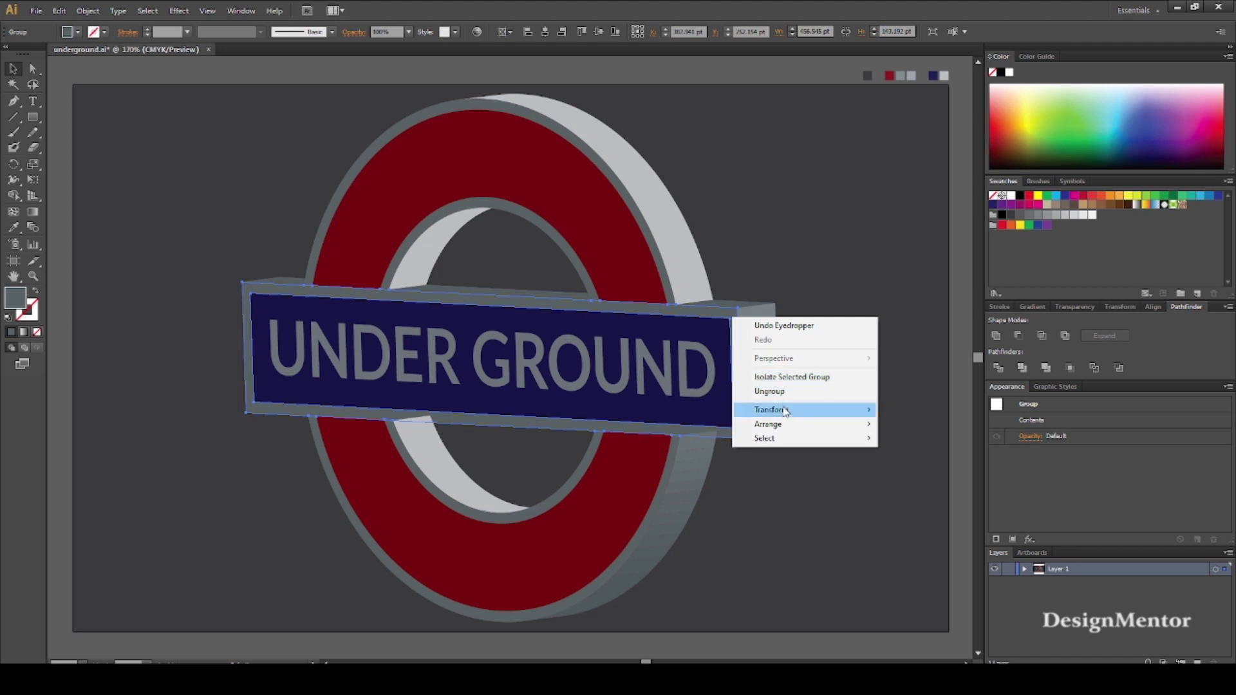
mouse_move(785, 414)
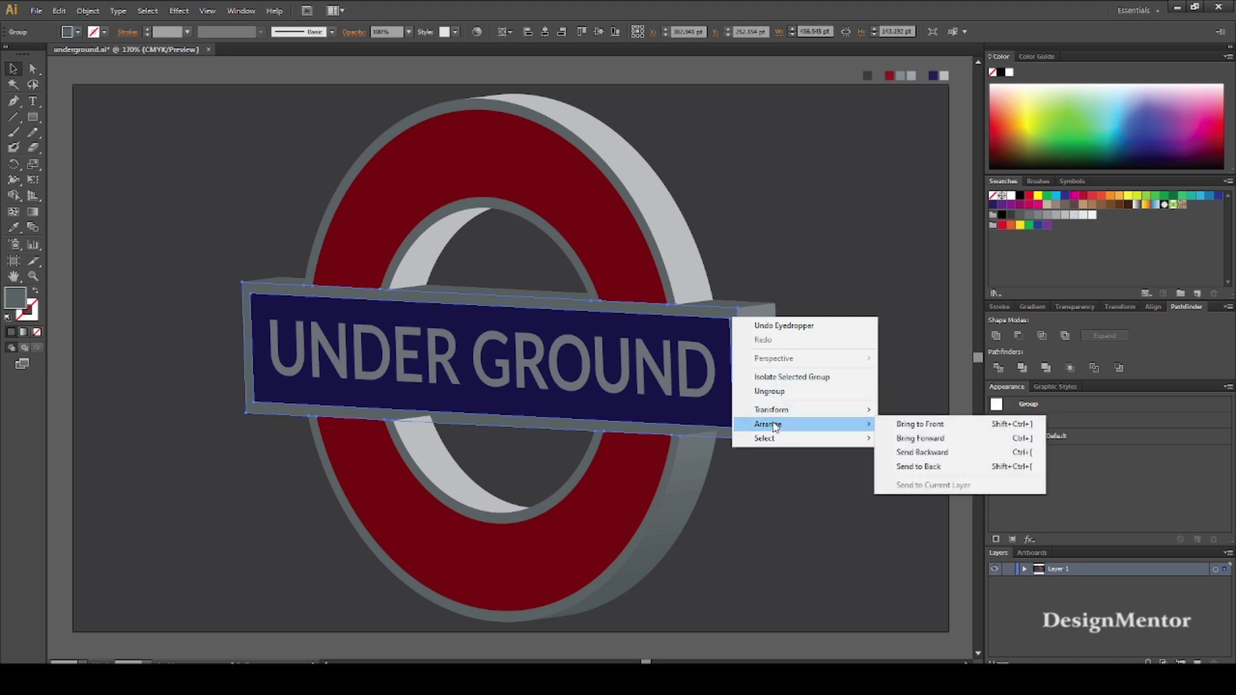
click(922, 425)
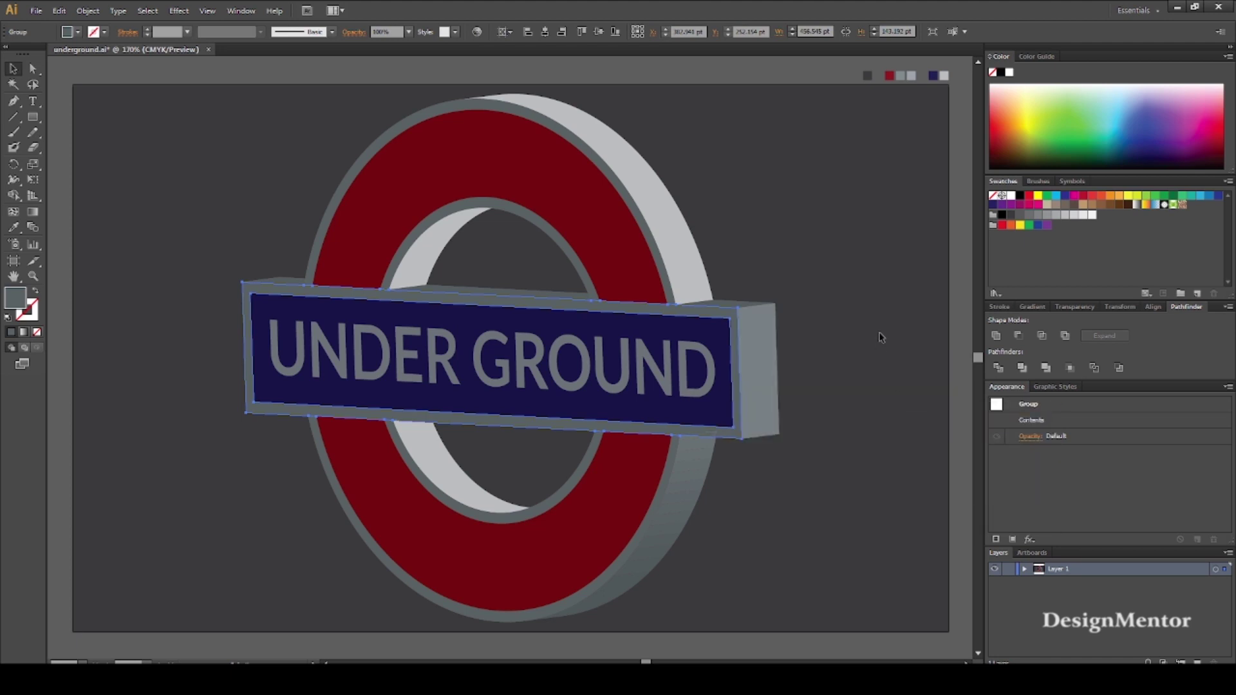
Fill the bar's right end face with the light gray sampled from the ring's outer side.
click(754, 342)
key(i)
click(674, 254)
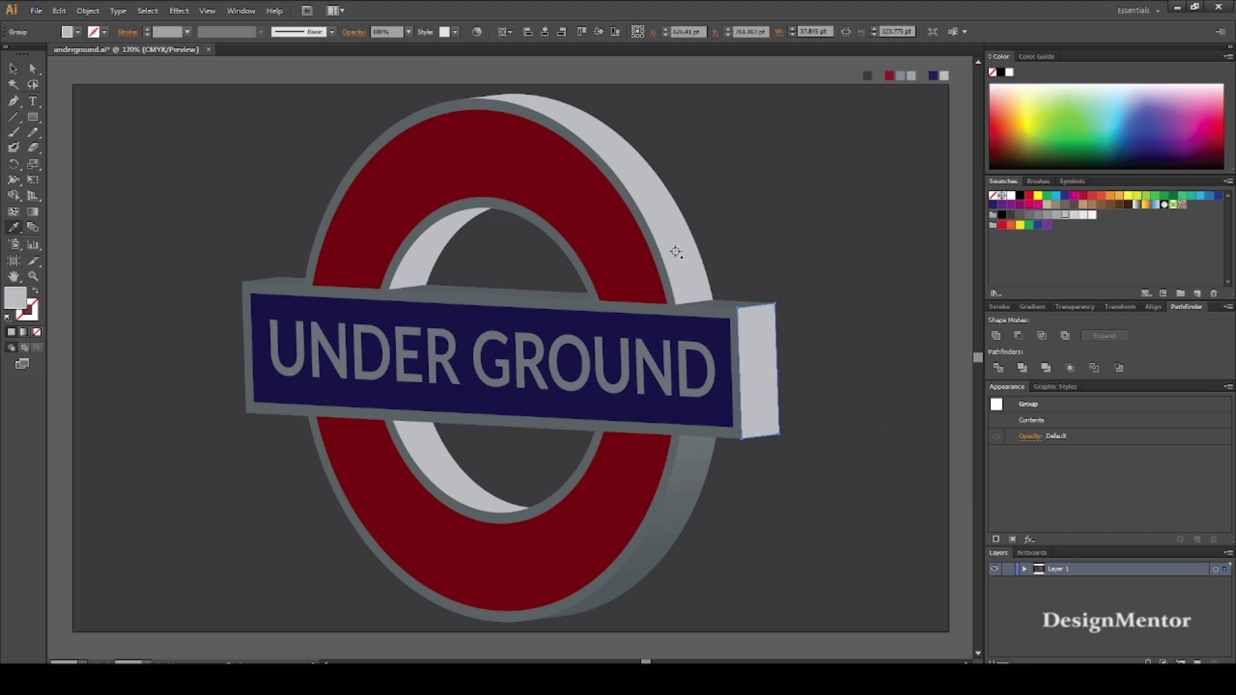
key(c)
click(14, 70)
Unite the bar's top face left of the ring and fill it with the light gray sampled from the ring's side.
click(284, 279)
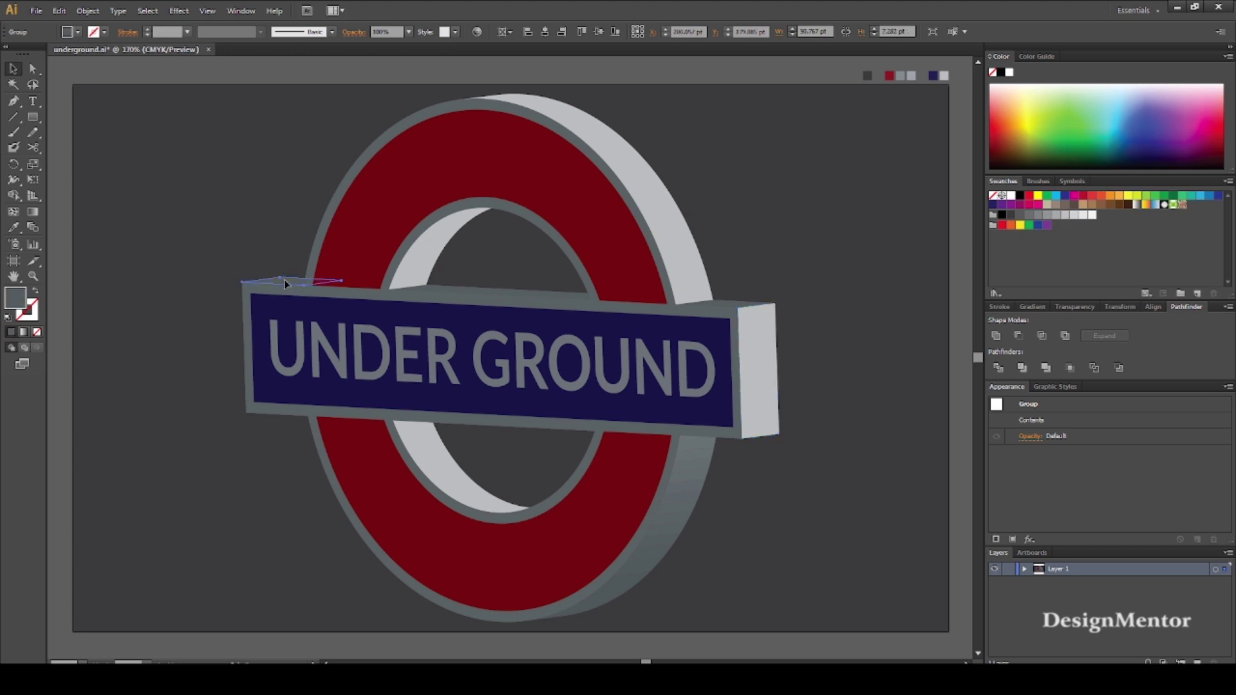
click(997, 335)
key(i)
click(639, 176)
key(v)
click(851, 295)
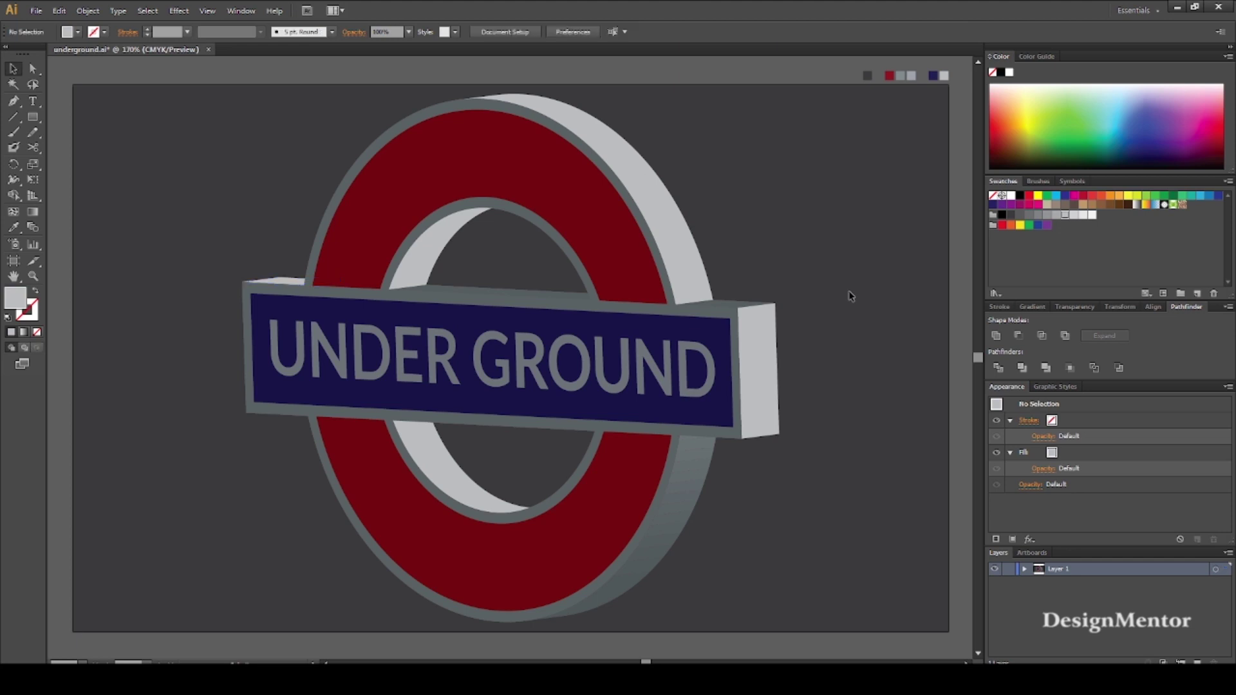
Unite the ring's lower outer side face into one shape and fill it with the light gray sampled from the upper side.
click(693, 476)
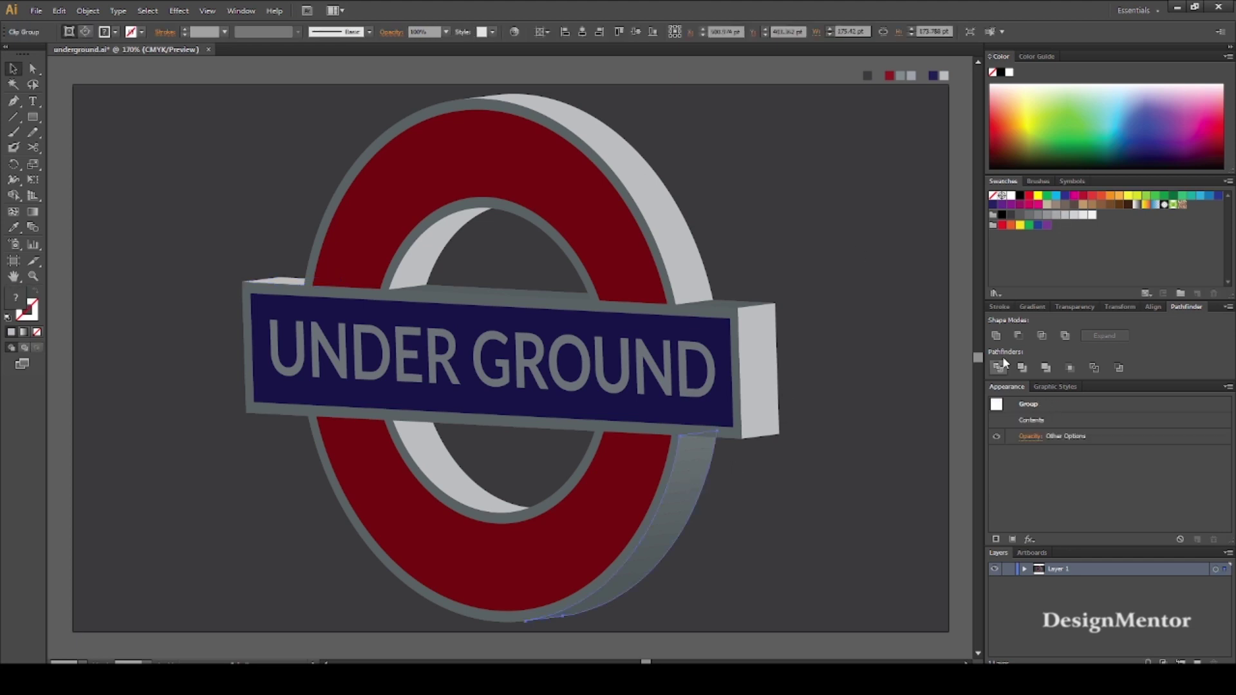
key(i)
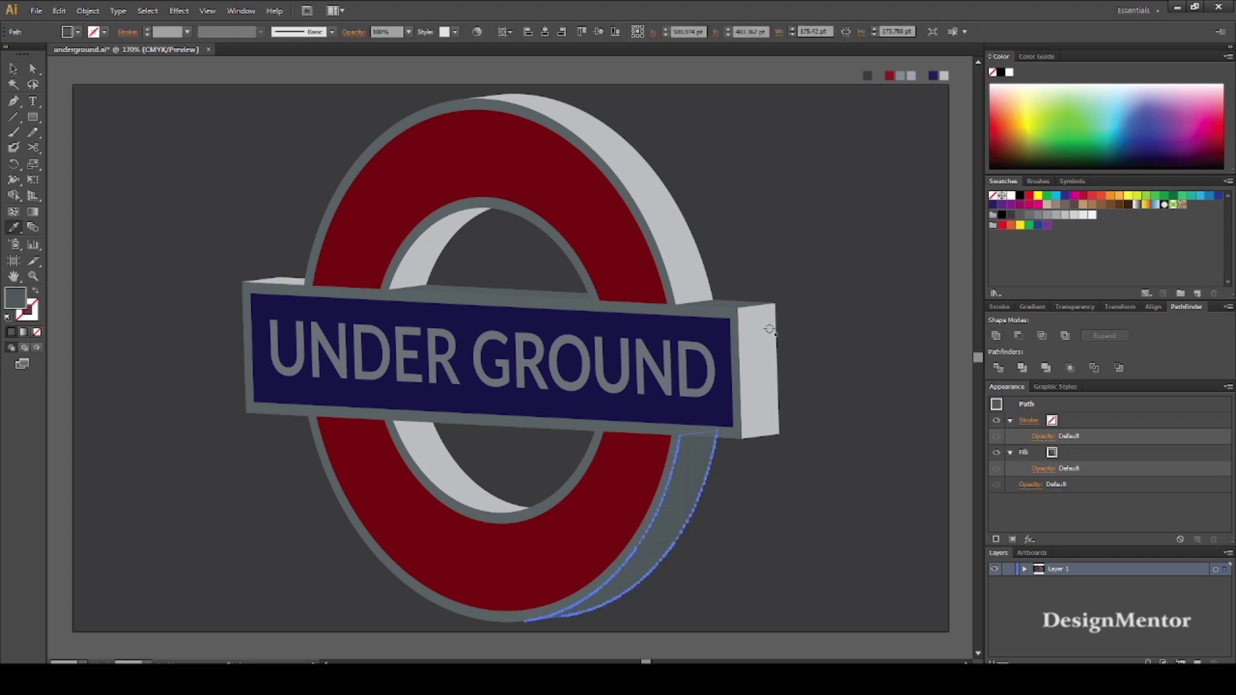
click(683, 271)
key(v)
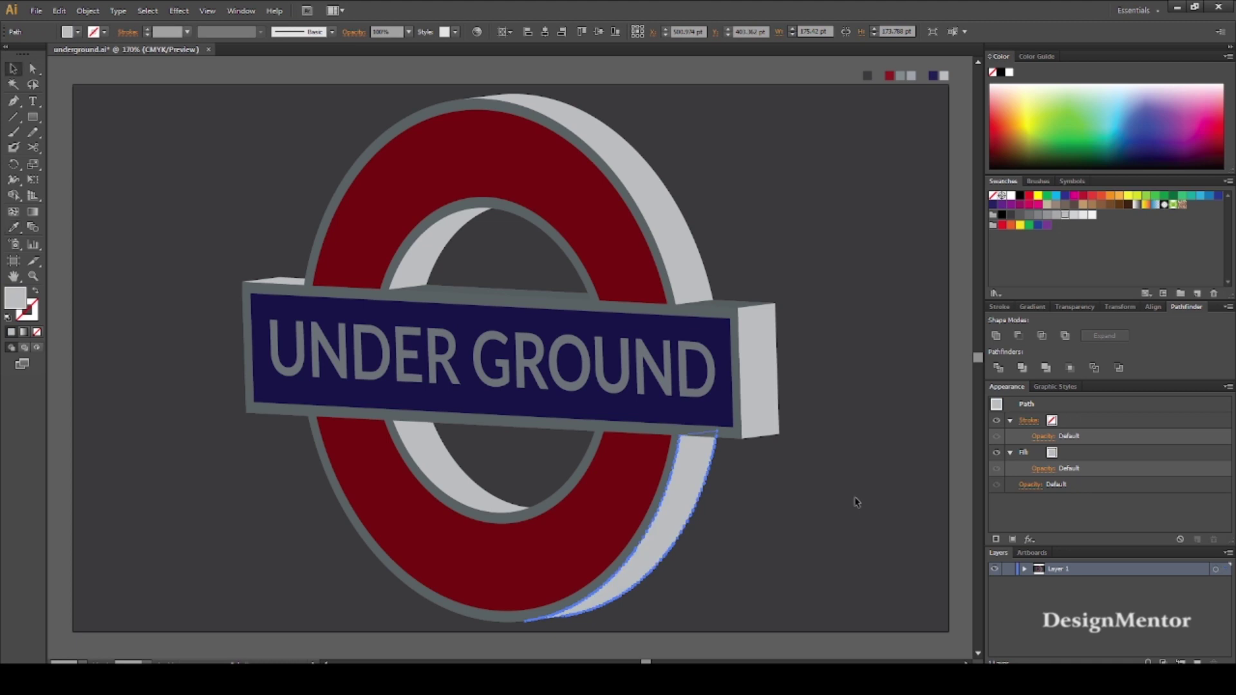
click(857, 502)
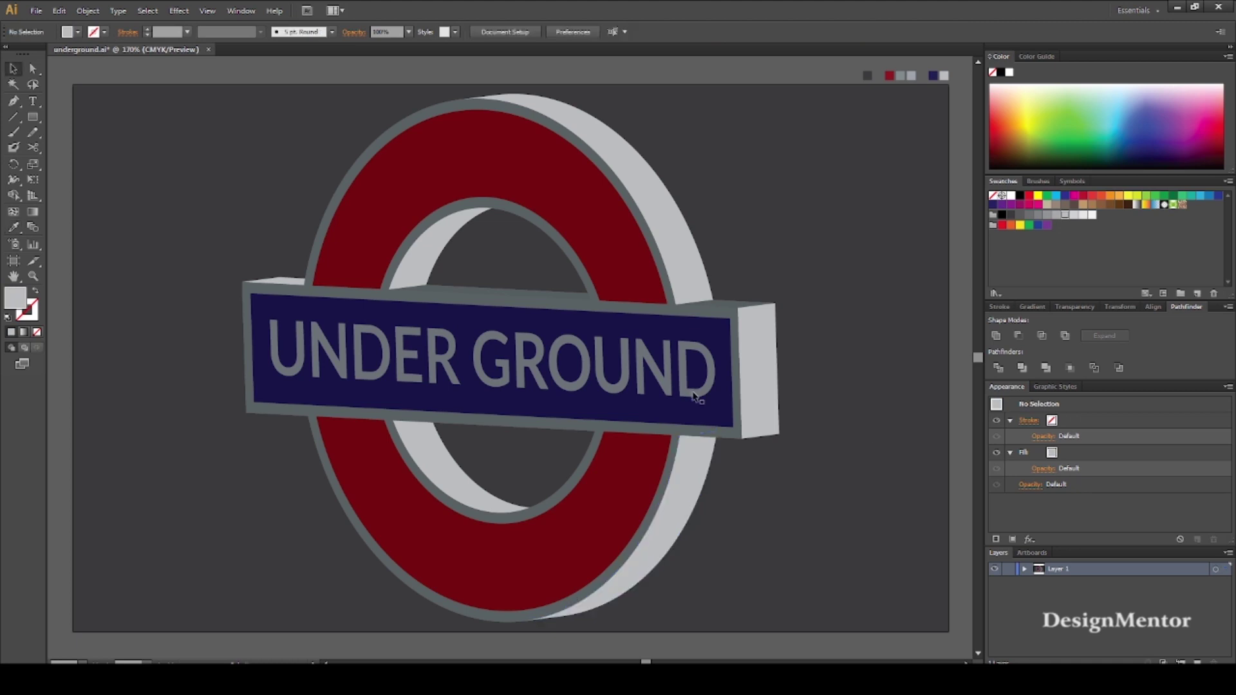
Fill the bar's top face inside the ring with the medium gray swatch one shade darker than K=50.
click(448, 290)
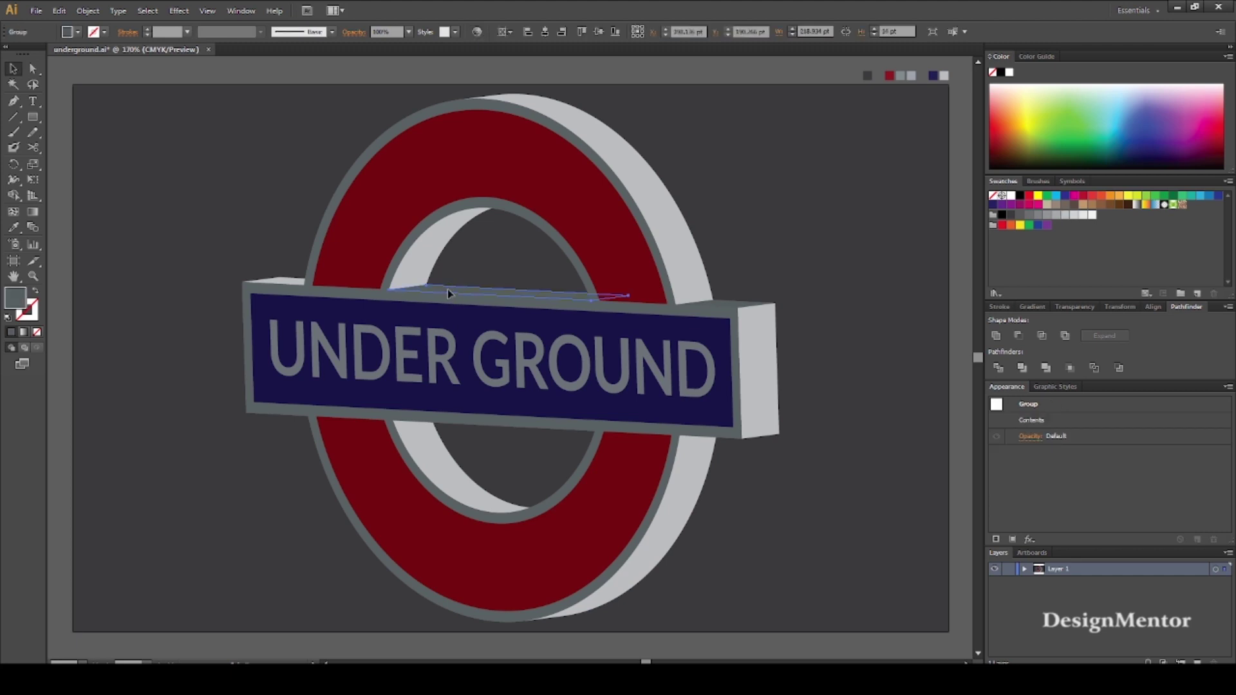
click(1047, 215)
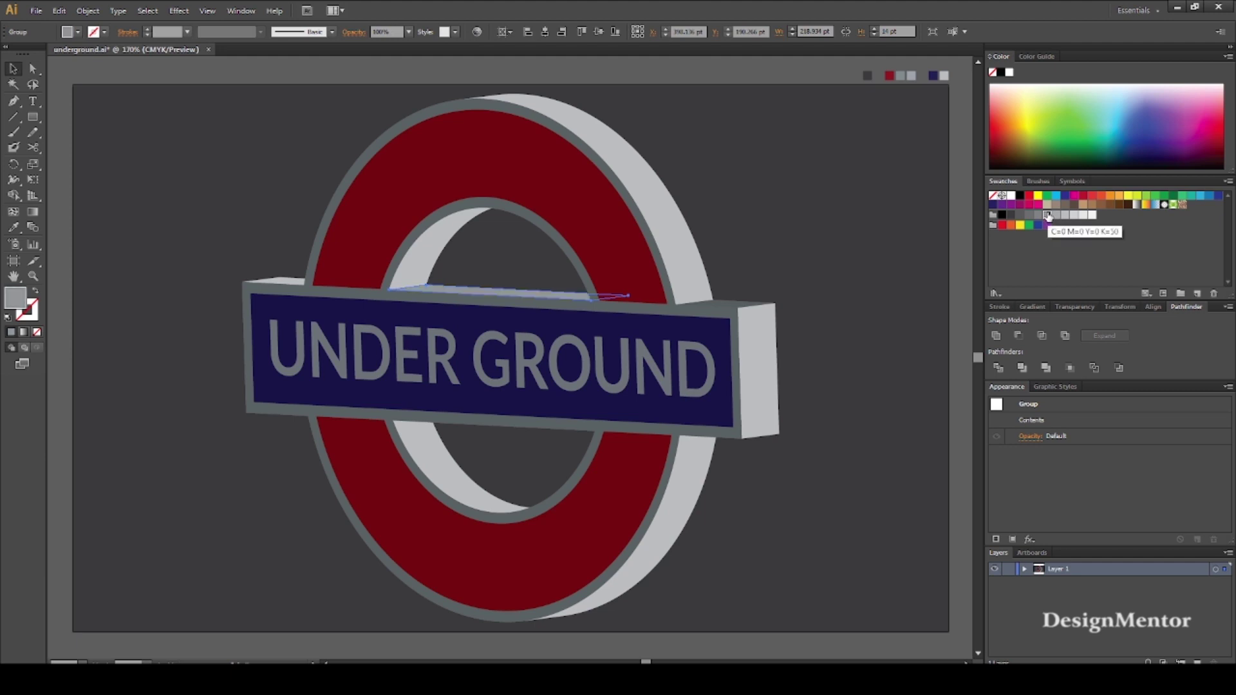
click(1038, 215)
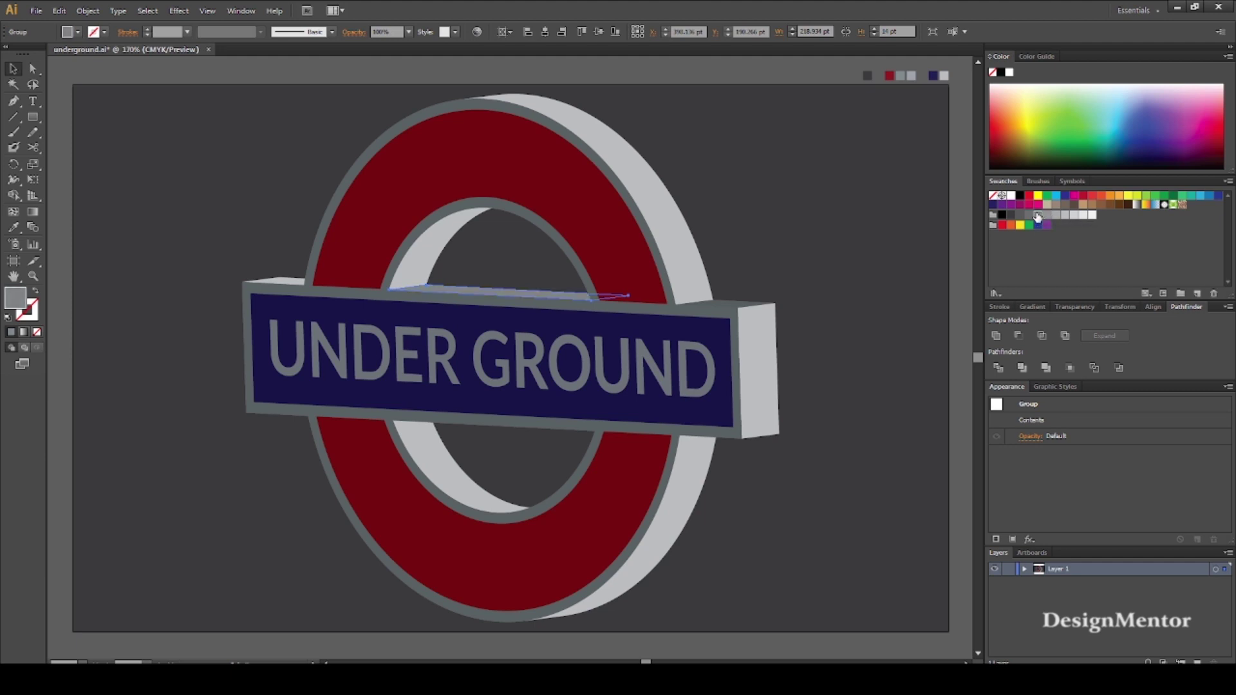
click(956, 376)
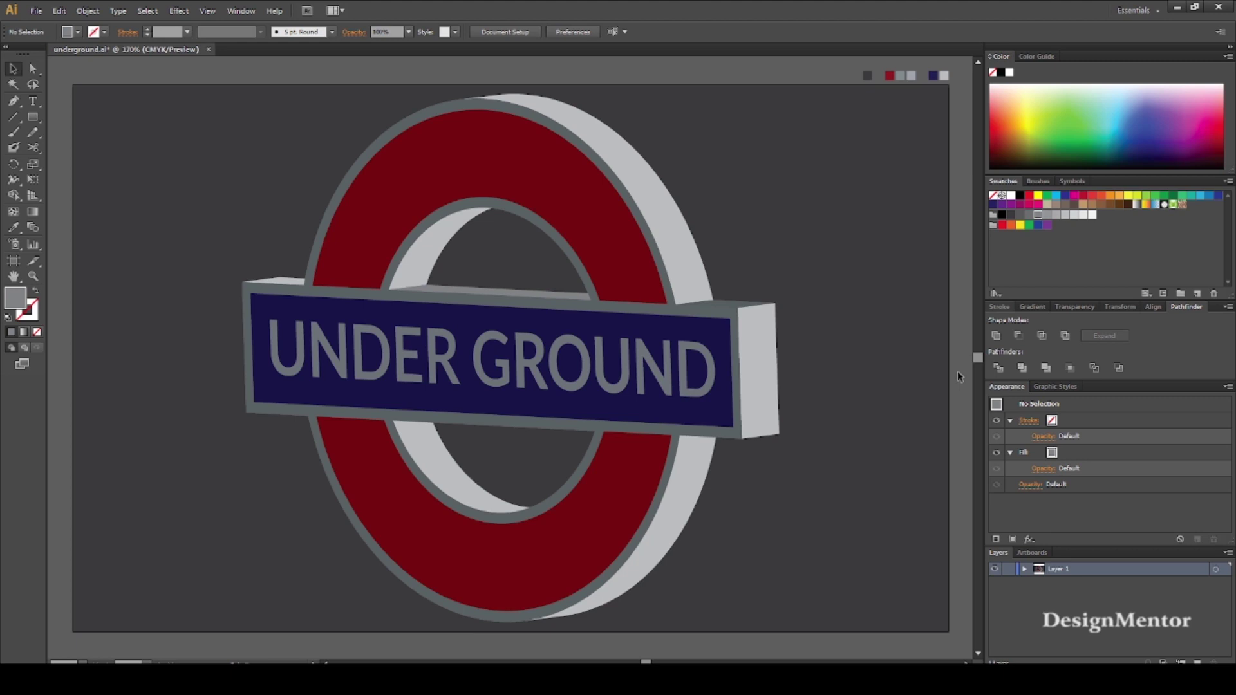
Fill the bar's top face right of the ring with the medium gray sampled from the top face inside the ring.
click(732, 305)
key(i)
click(463, 291)
key(v)
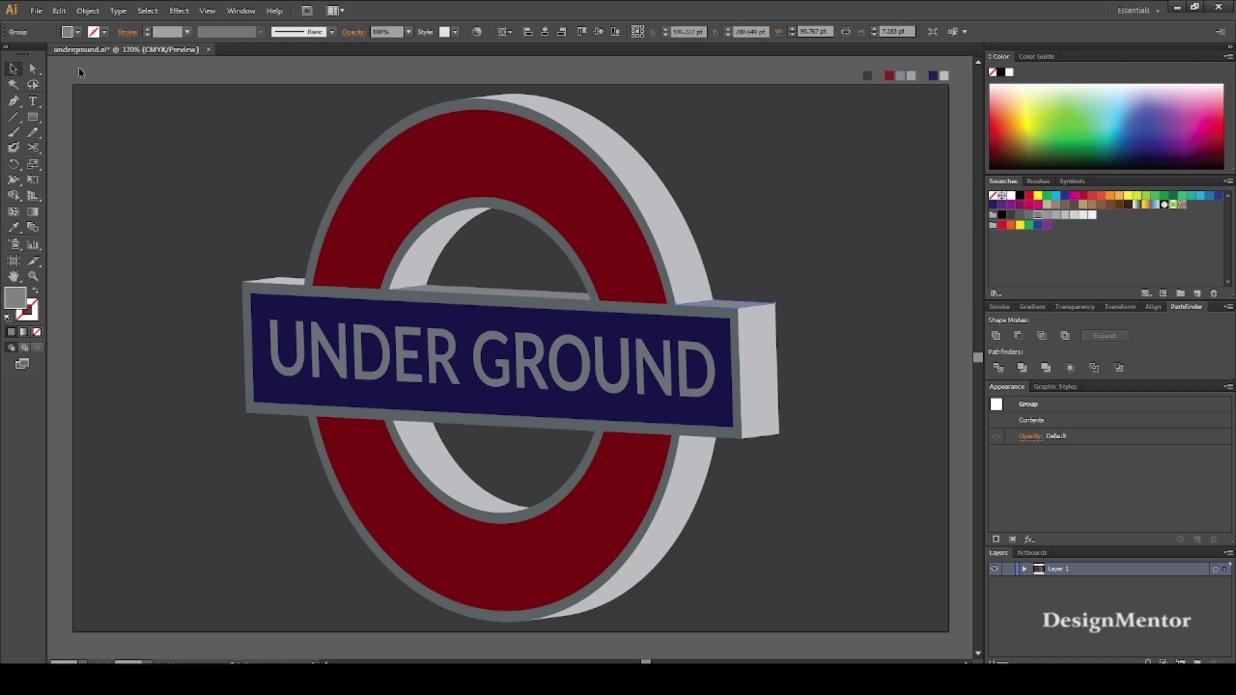
click(901, 431)
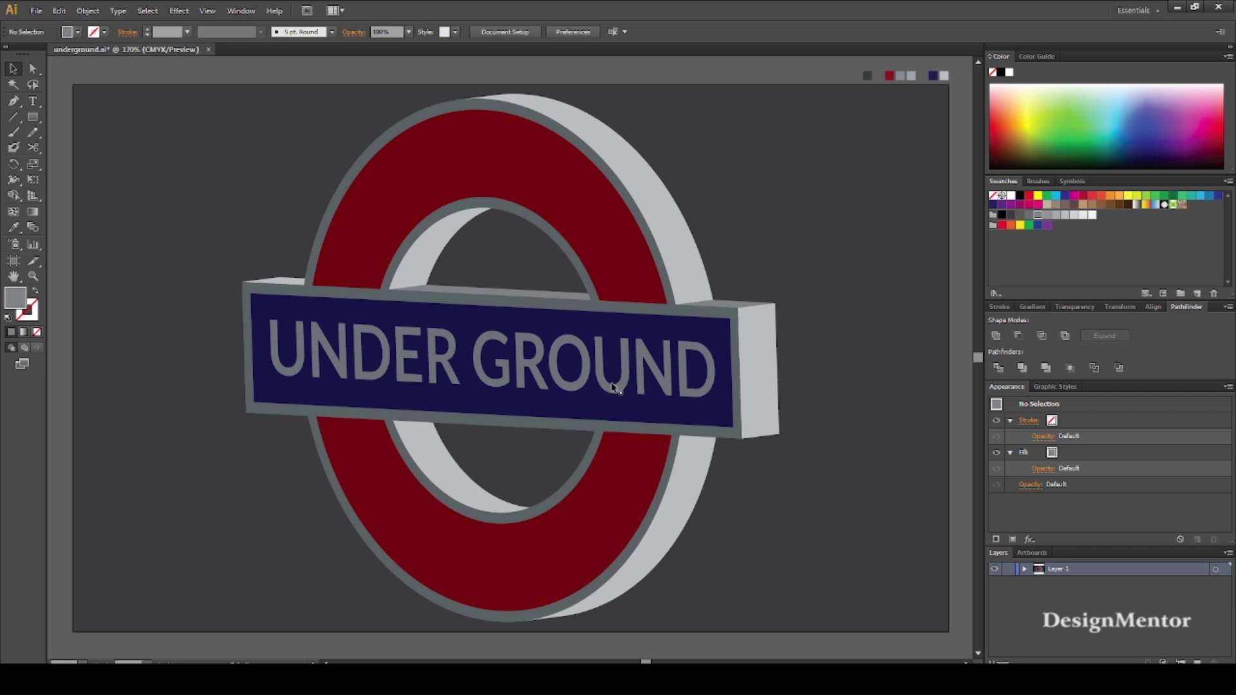
Group all the letters of the "UNDER GROUND" lettering on the navy bar into one object.
click(689, 394)
shift+click(644, 356)
shift+click(598, 357)
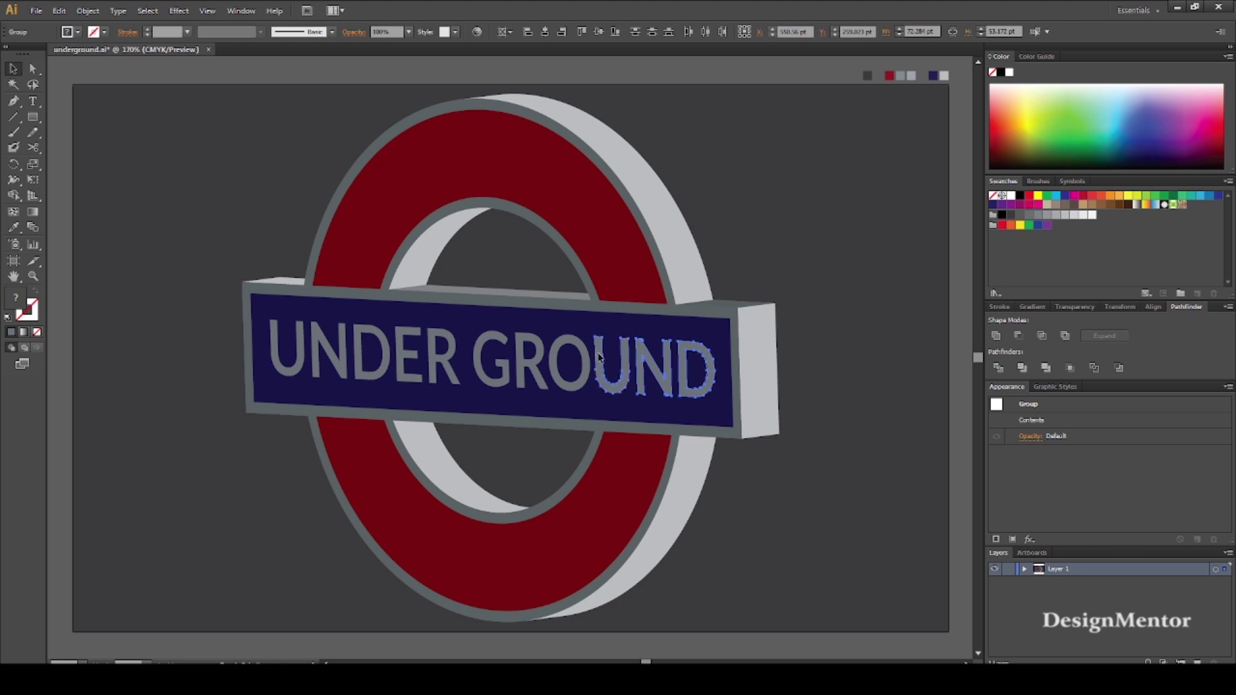
shift+click(565, 346)
shift+click(524, 344)
shift+click(489, 343)
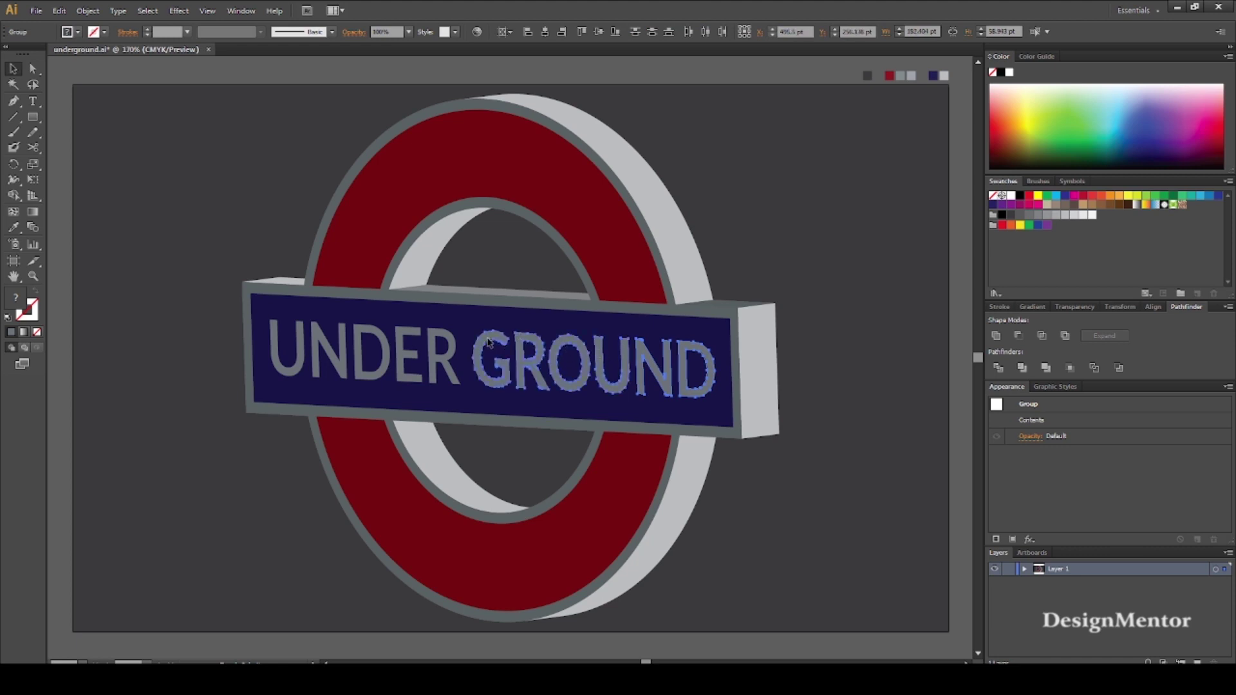
shift+click(432, 335)
shift+click(408, 337)
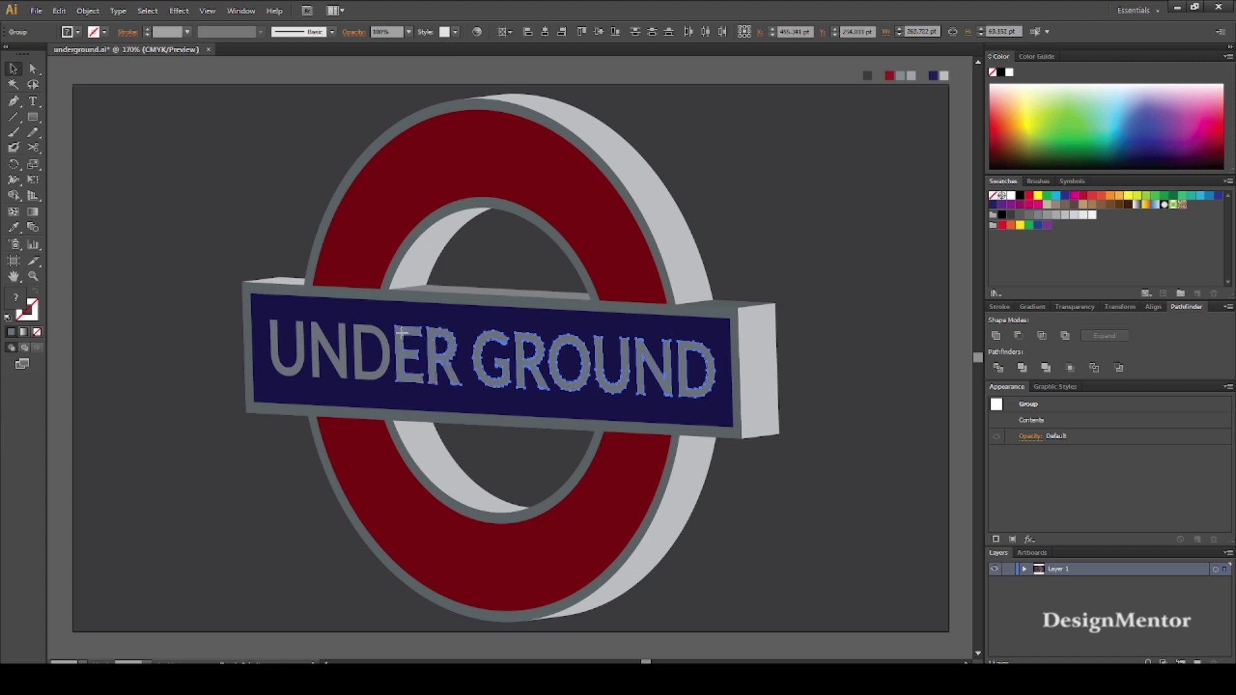
shift+click(358, 334)
shift+click(346, 373)
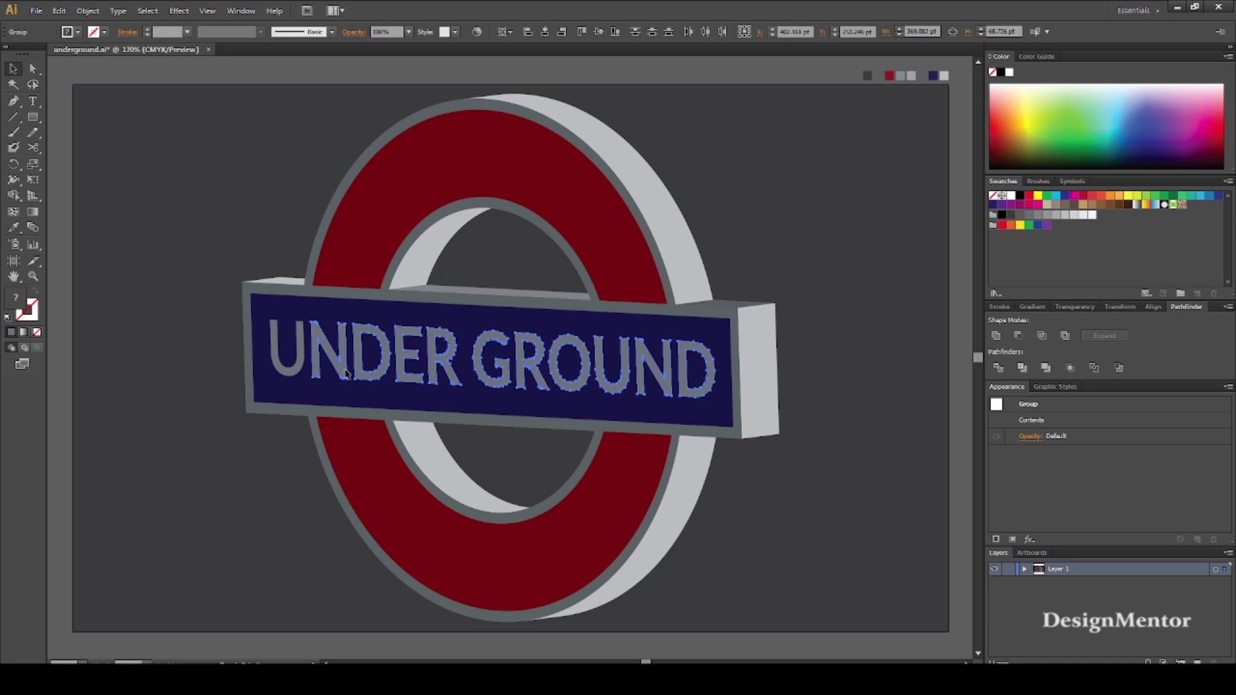
shift+click(287, 376)
click(88, 11)
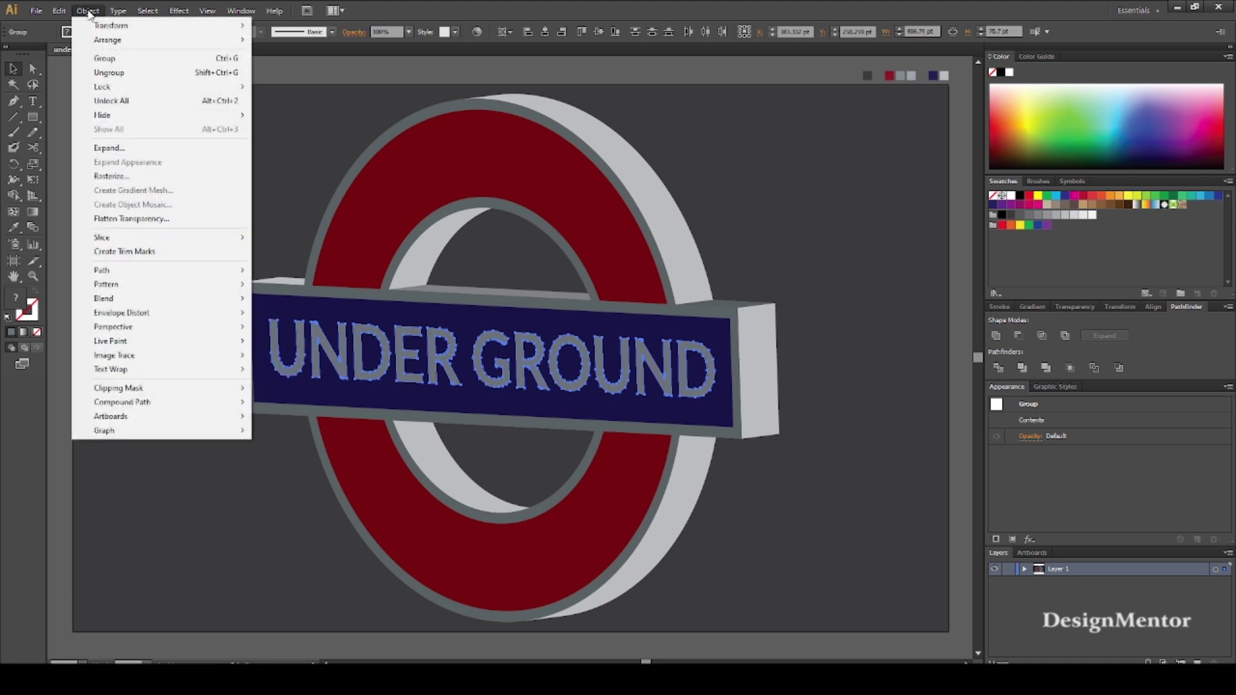
click(107, 58)
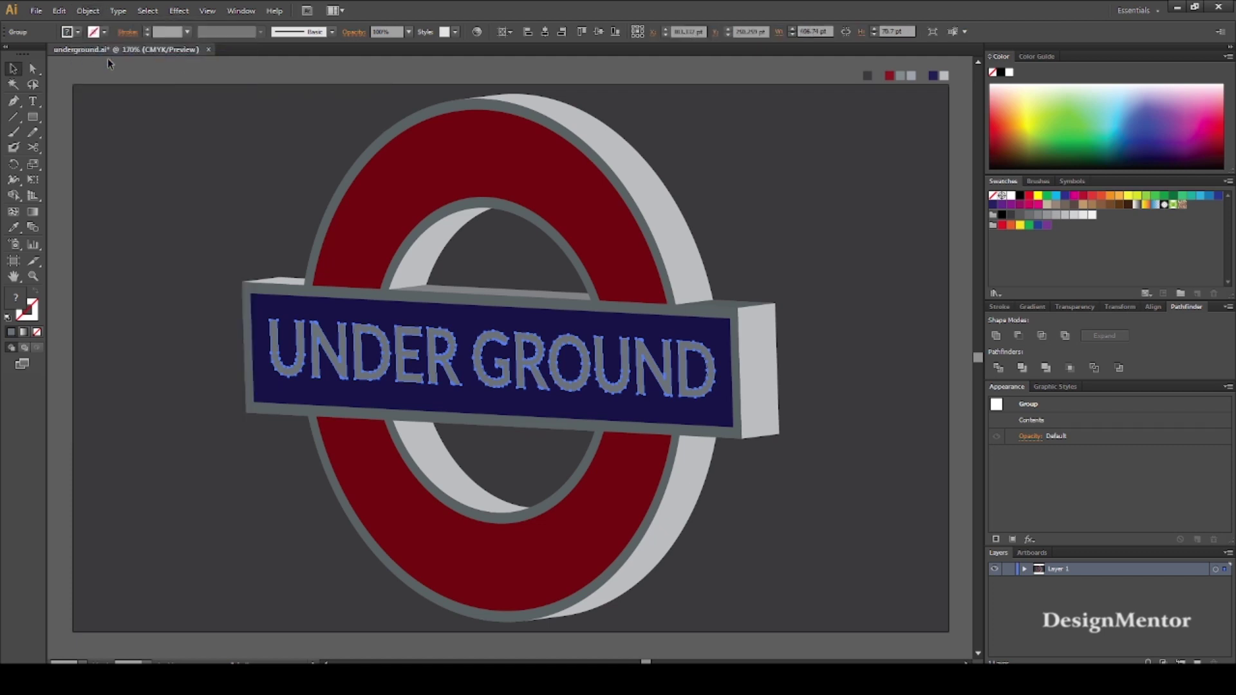
click(77, 11)
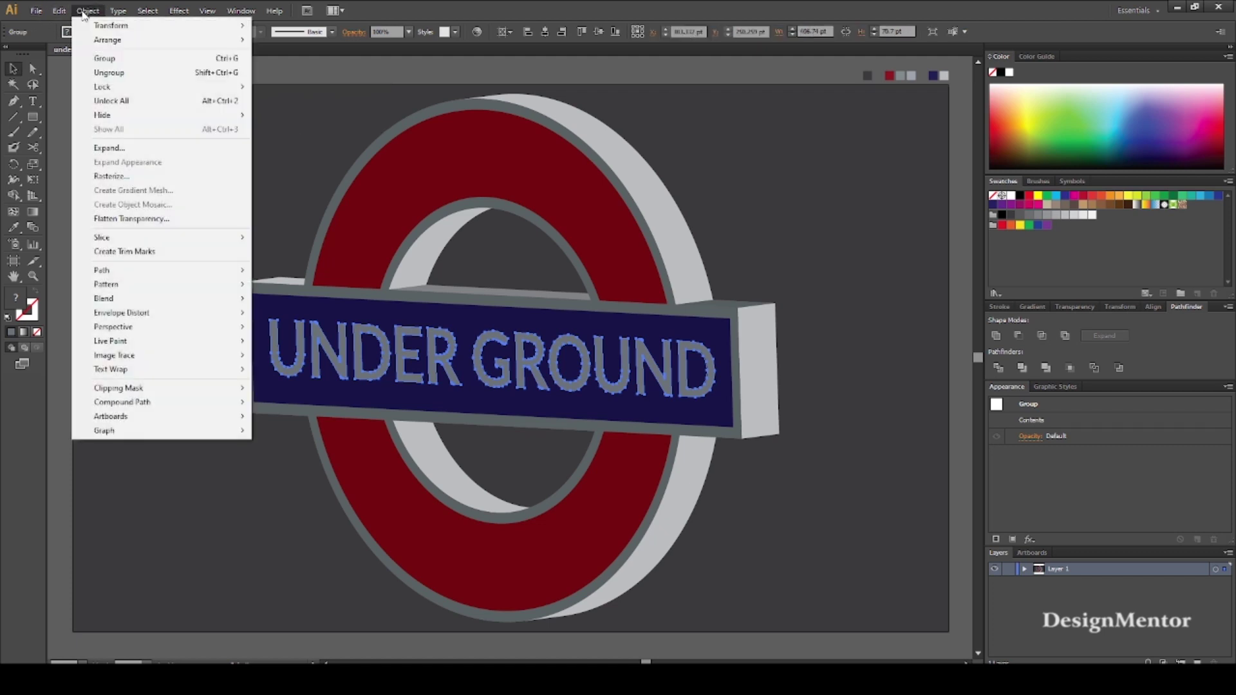
click(106, 60)
click(285, 62)
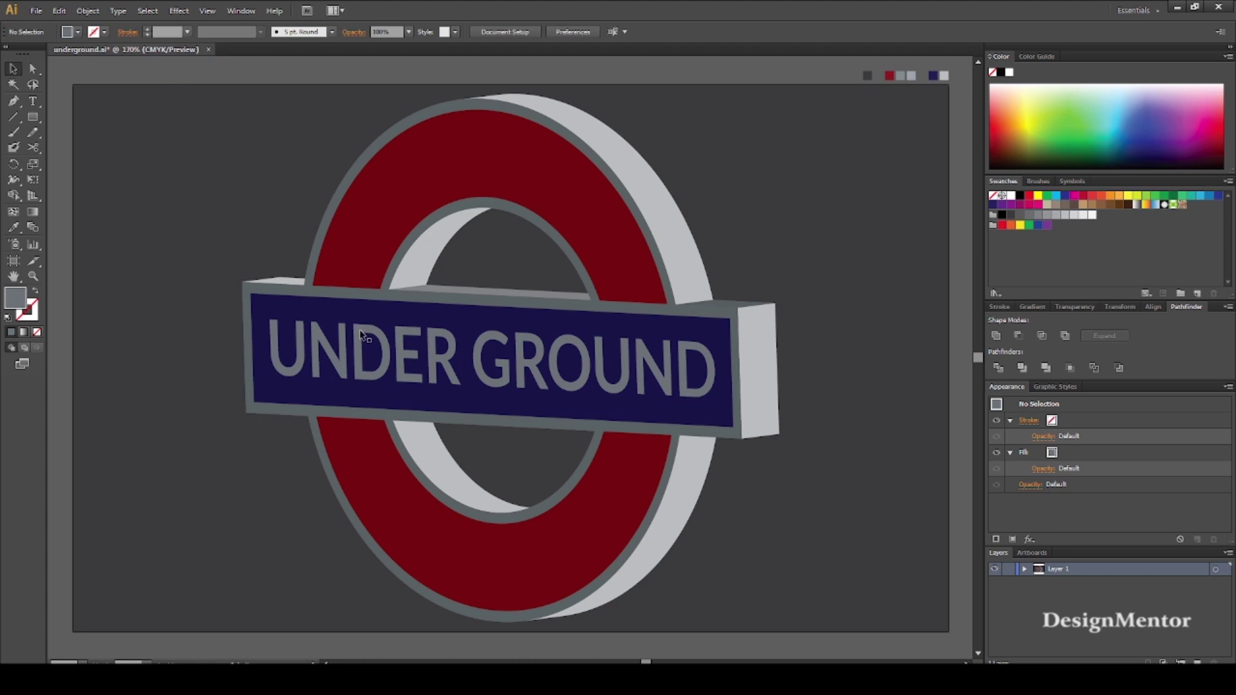
Fill the grouped "UNDER GROUND" lettering with the light bluish gray sampled from the color square beside the mid-gray one above the artboard.
click(364, 335)
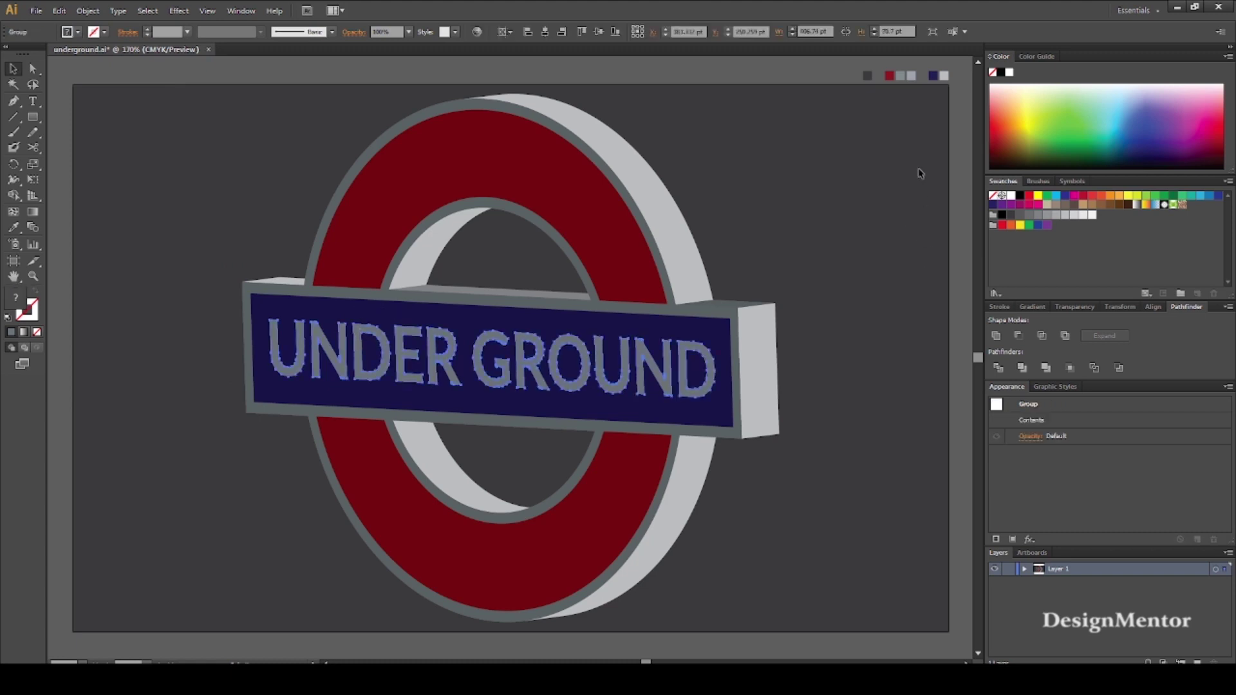
key(ctrl+h)
click(944, 76)
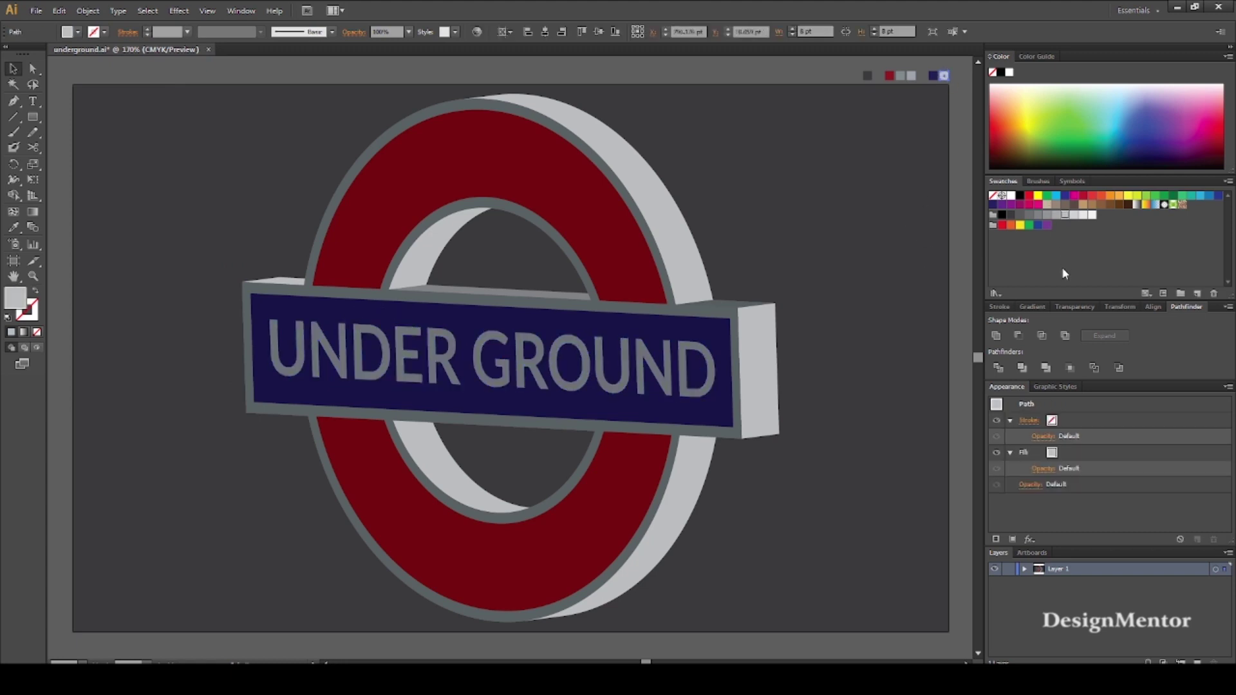
click(712, 372)
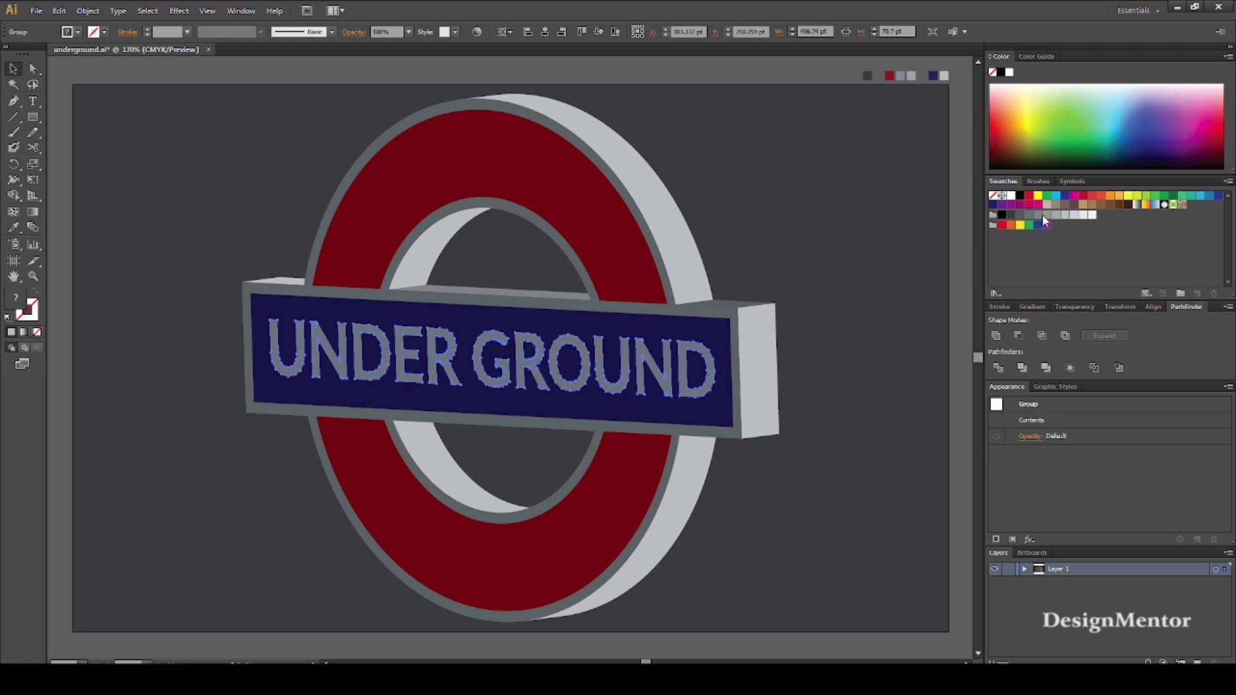
key(i)
click(943, 76)
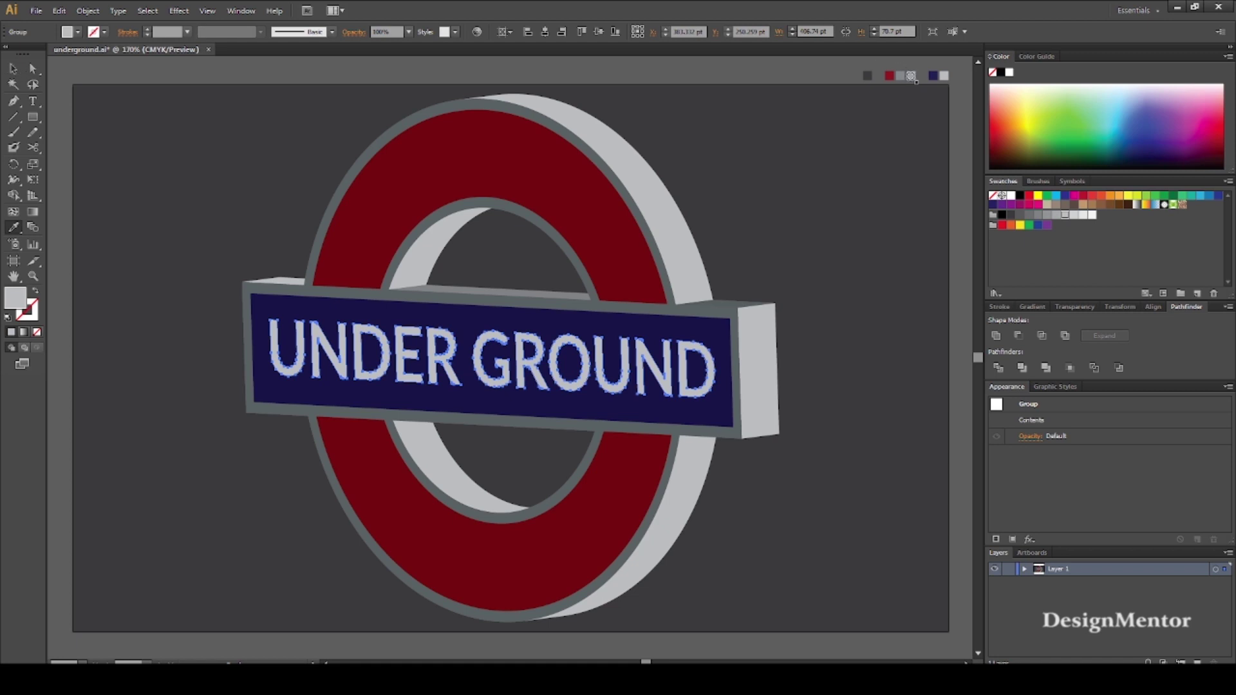
click(909, 76)
Save the lettering's bluish gray as a new global CMYK process swatch, slightly adjusting its color mix, and deselect the lettering.
click(1196, 293)
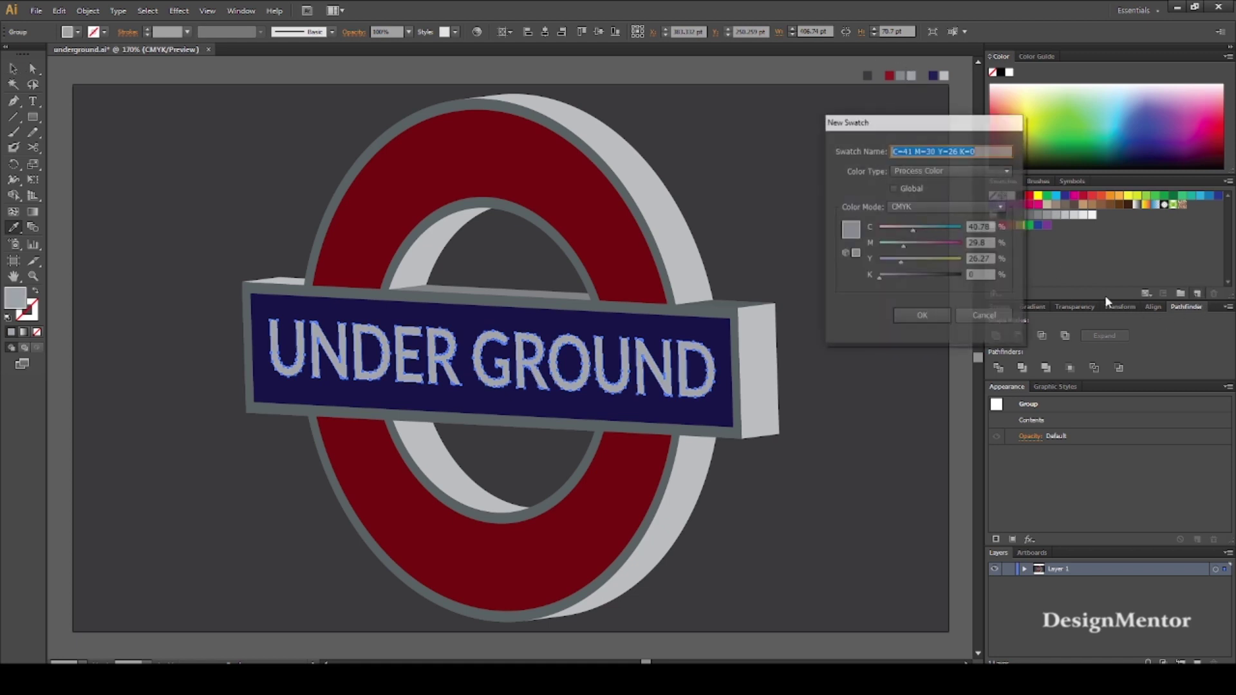
click(893, 188)
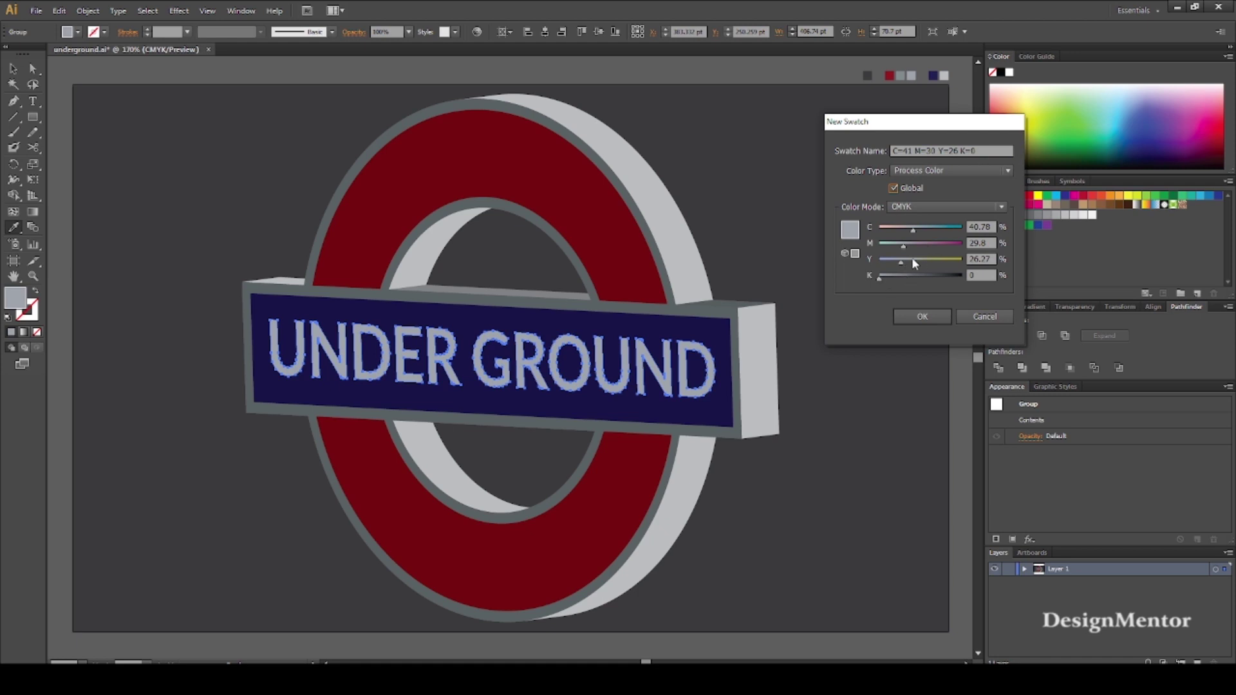
drag(903, 247, 899, 261)
click(926, 315)
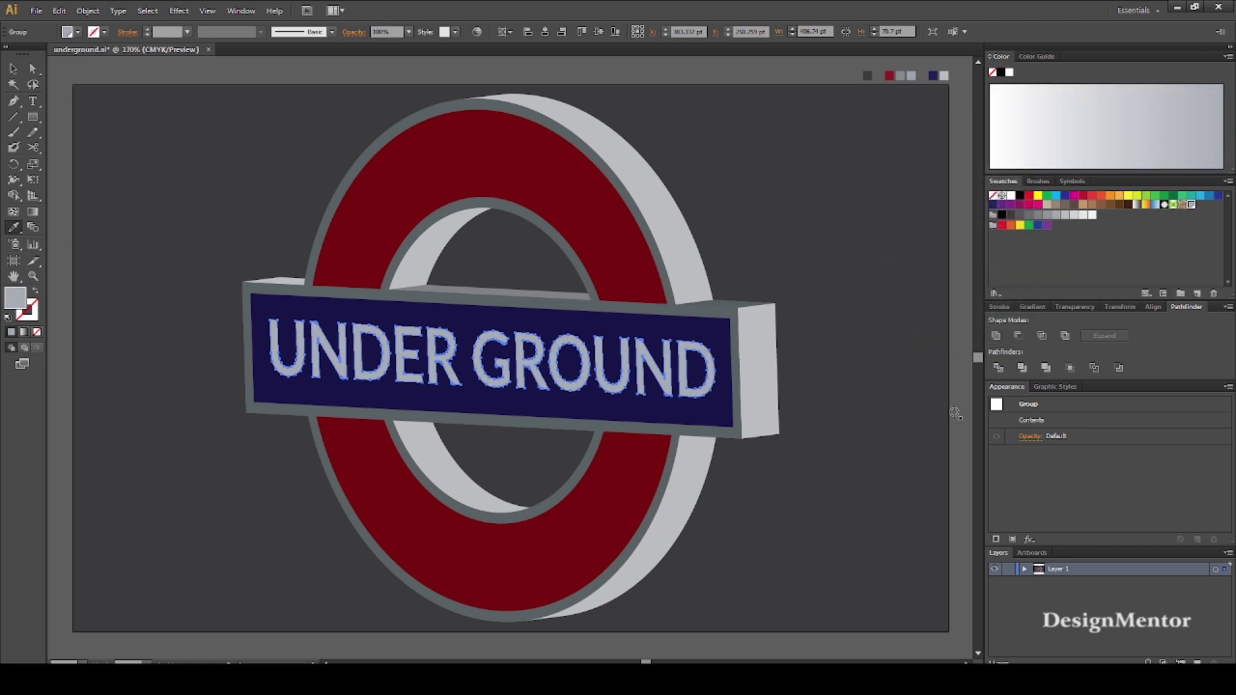
click(13, 68)
click(79, 68)
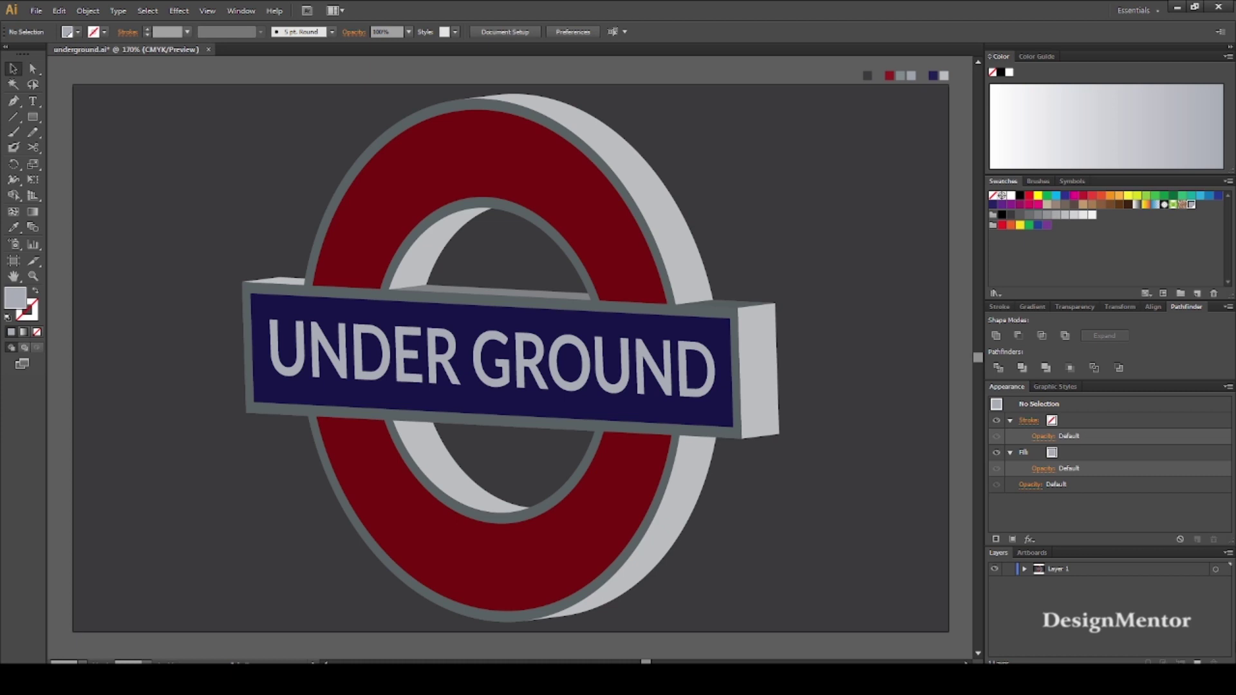
Refill the bar's top face right of the ring with the medium gray sampled from the top face inside the ring.
click(721, 303)
key(i)
click(485, 291)
click(485, 291)
key(v)
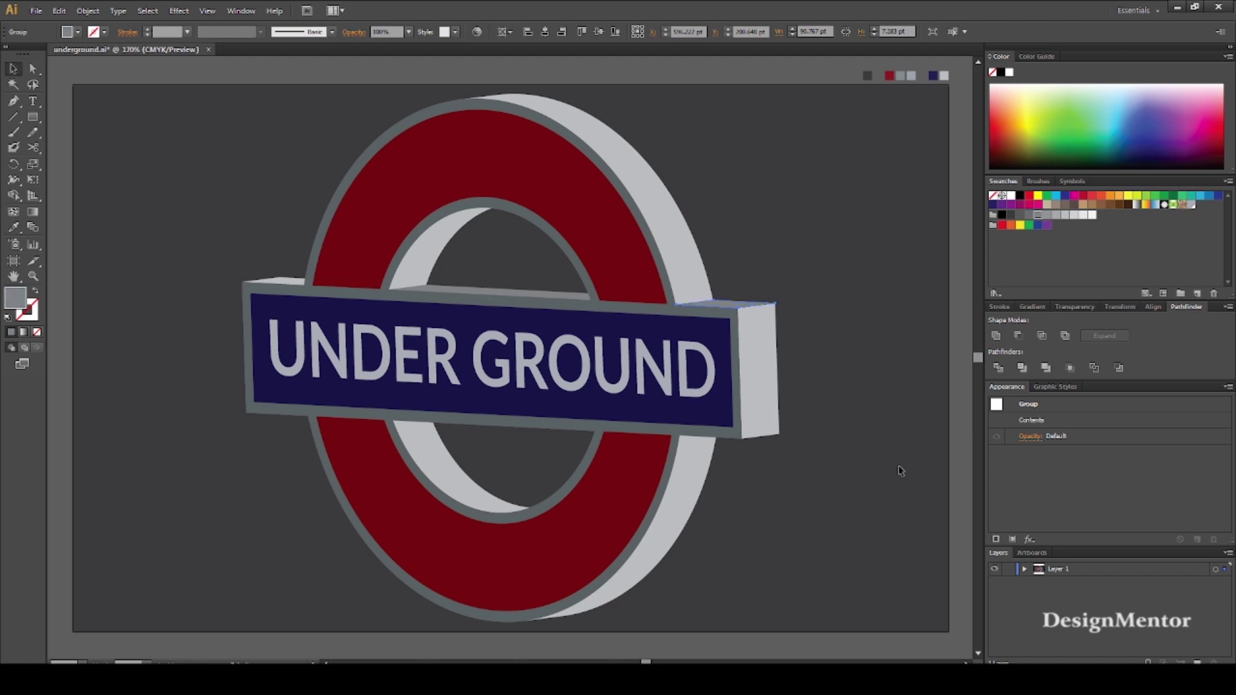
click(952, 535)
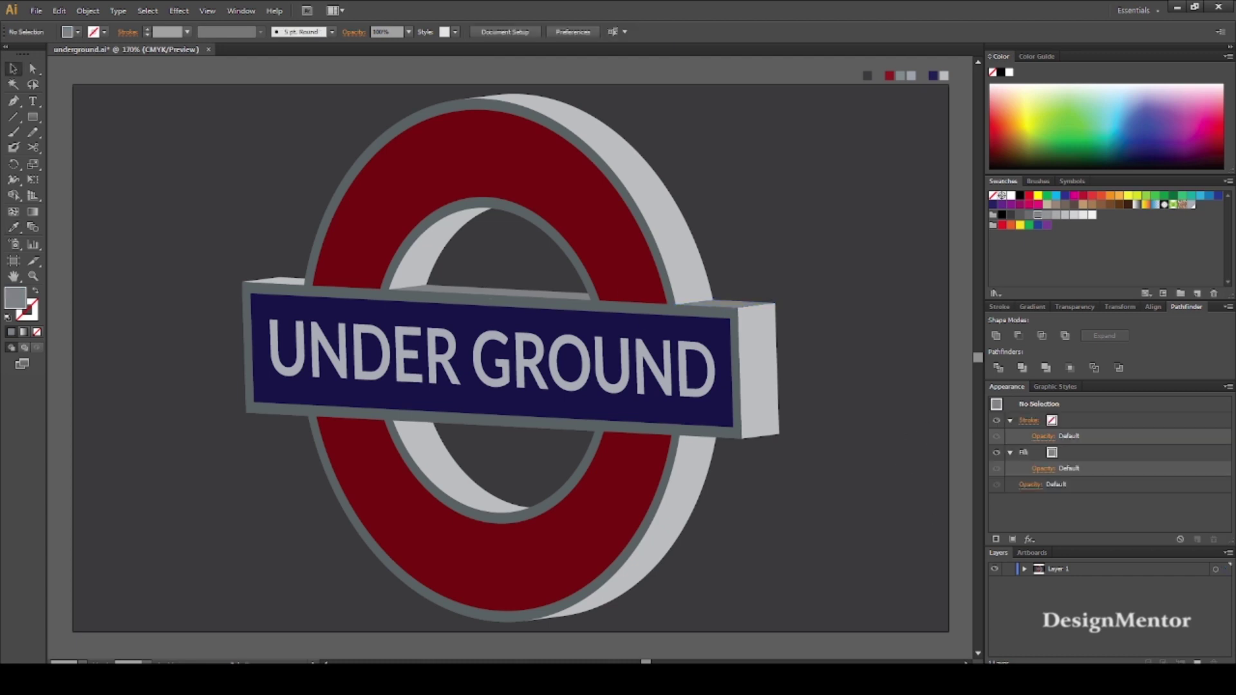